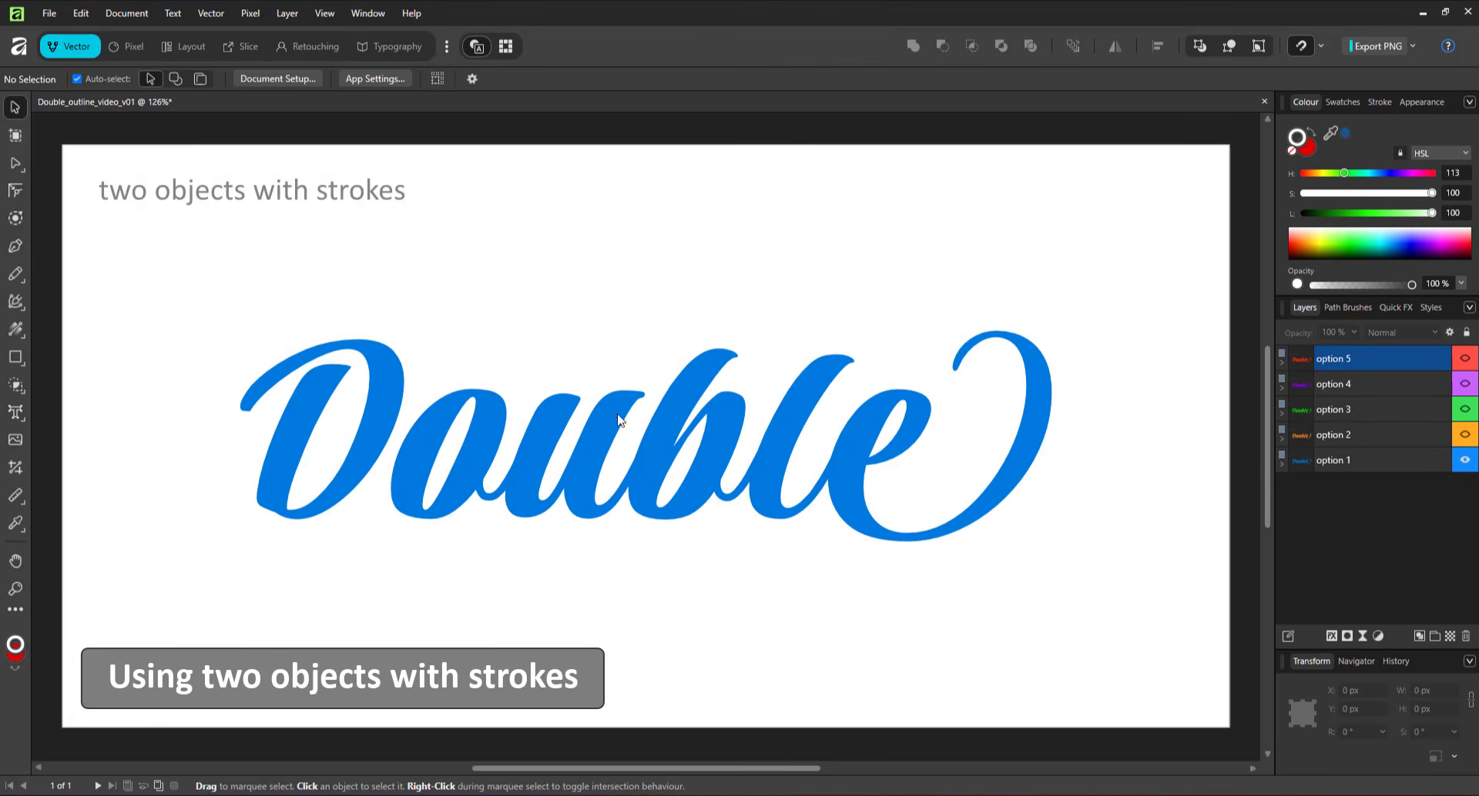
- Try editing the "Double" text by adding an extra letter and removing it, leaving the text object selected
double_click(594, 445)
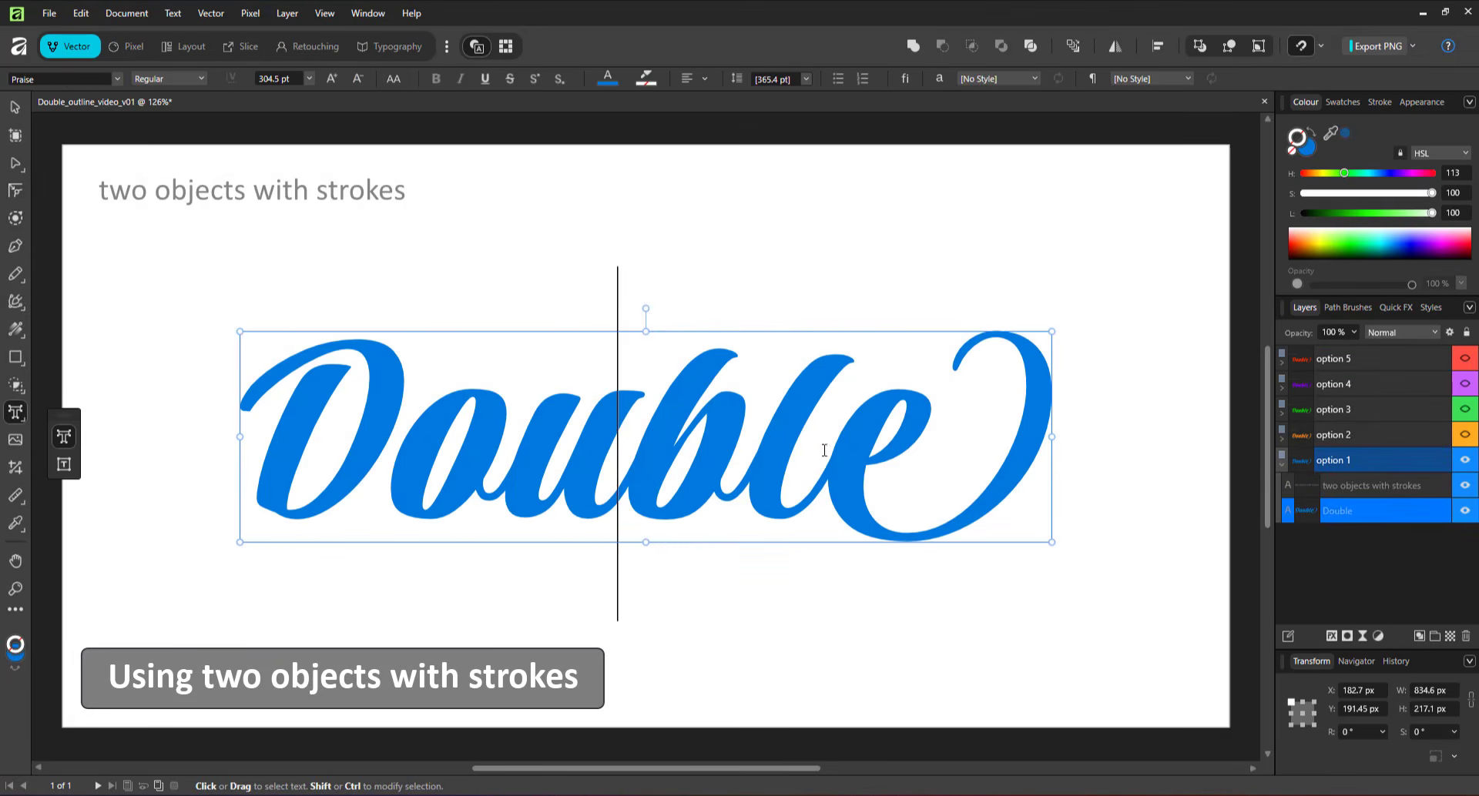
left_click(892, 456)
left_click(946, 415)
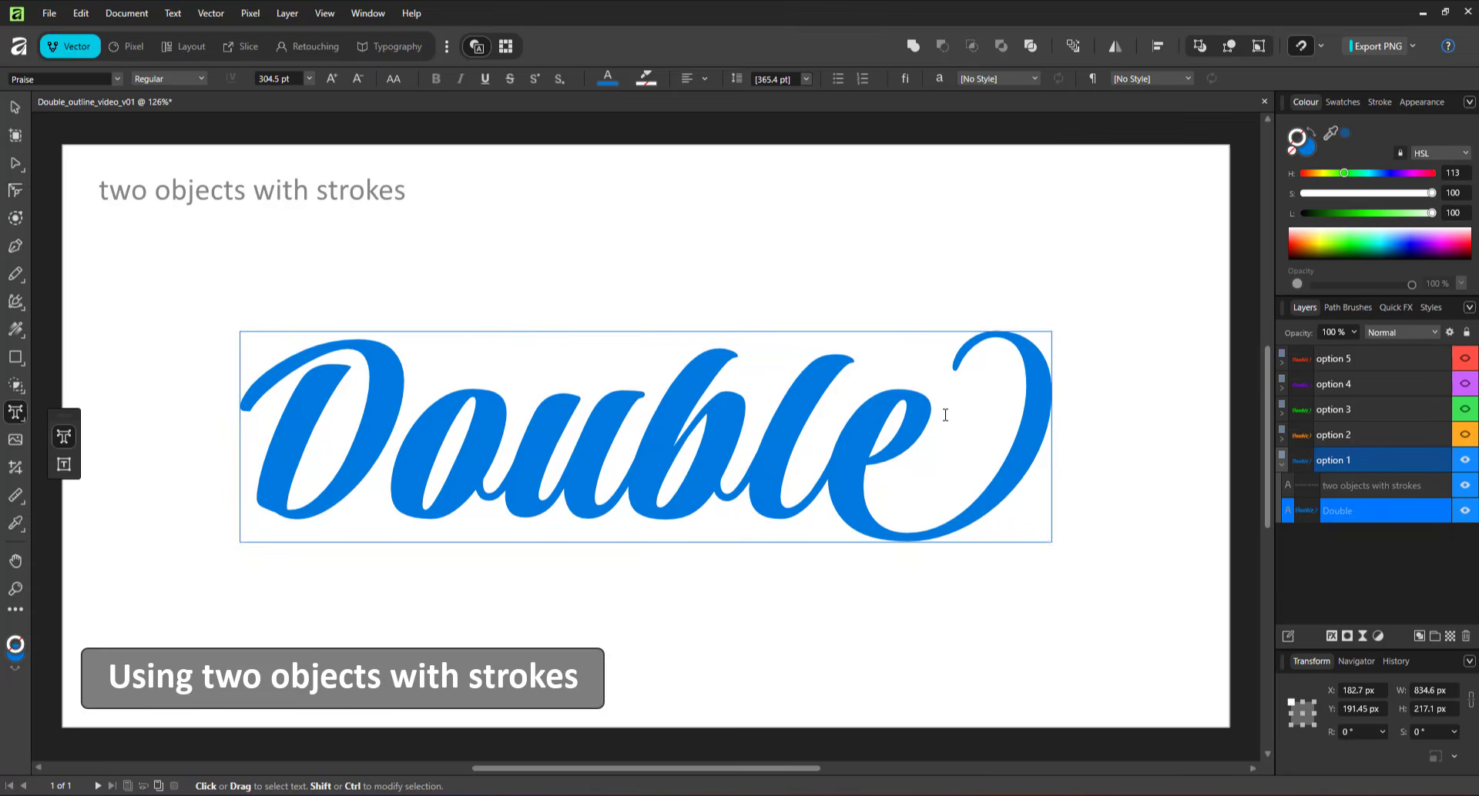
type("s")
key("BackSpace")
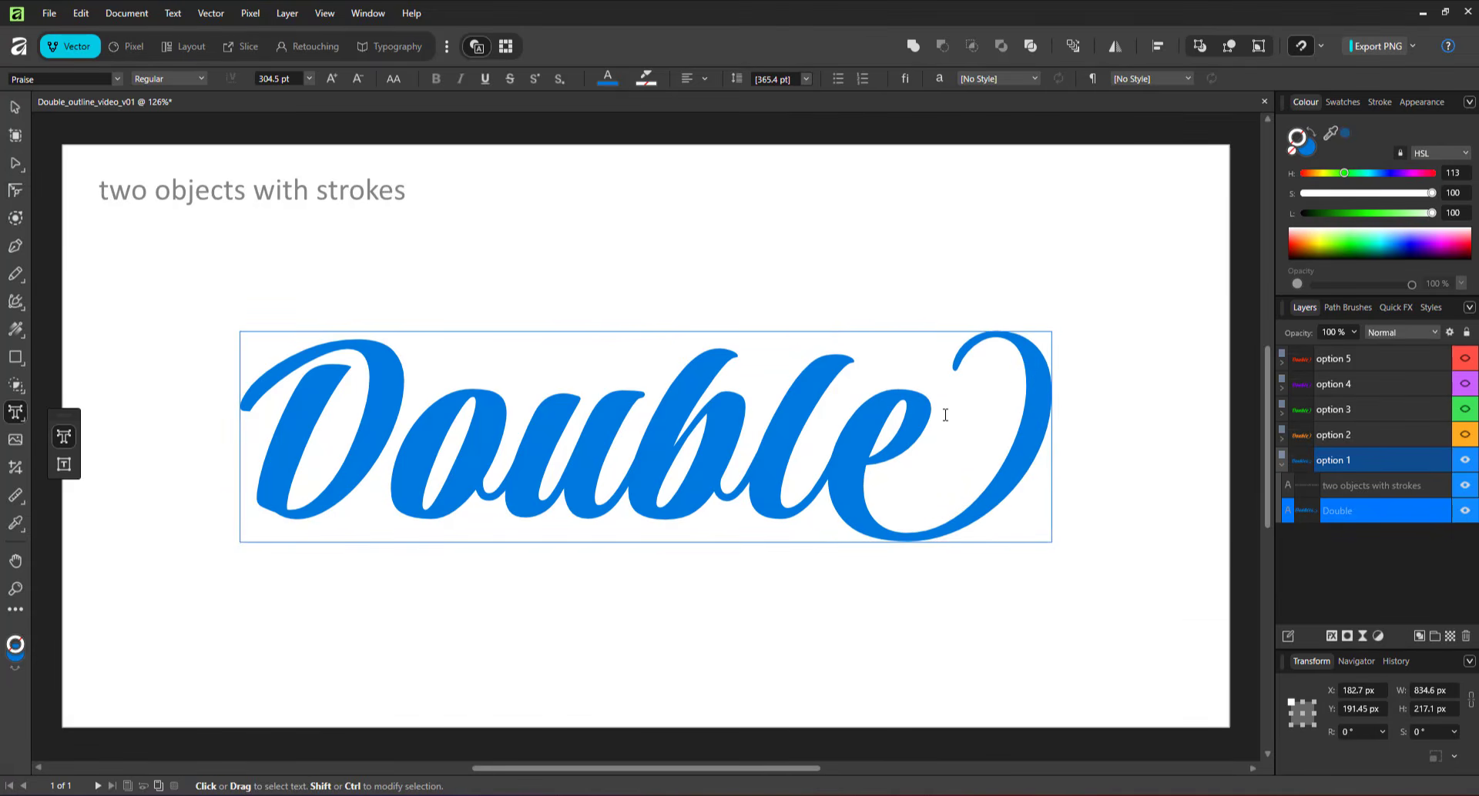
key("Escape")
left_click(15, 107)
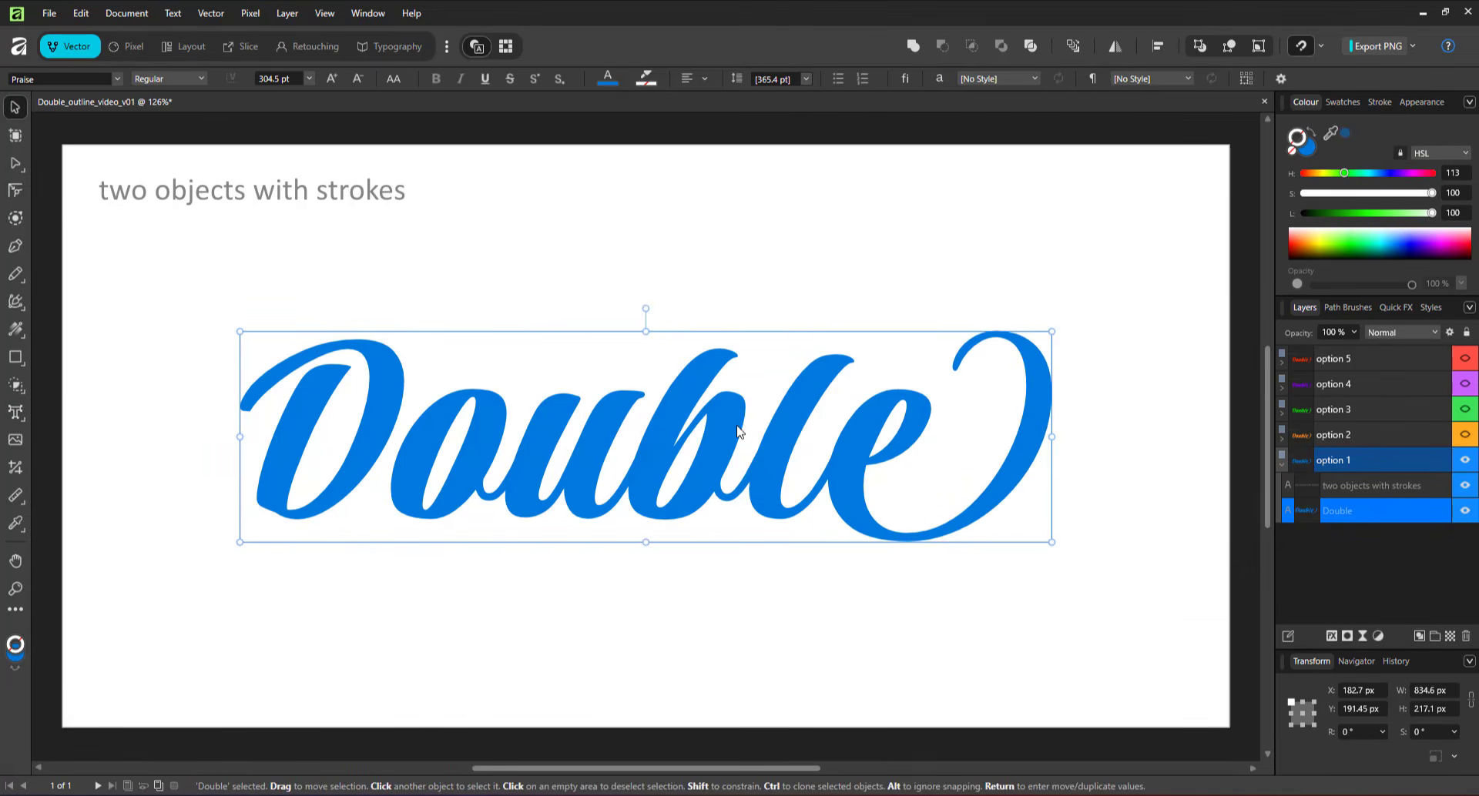
- Apply the sampled blue as the text's stroke, darken it to lightness 20 and show the stroke settings
left_click(1344, 134)
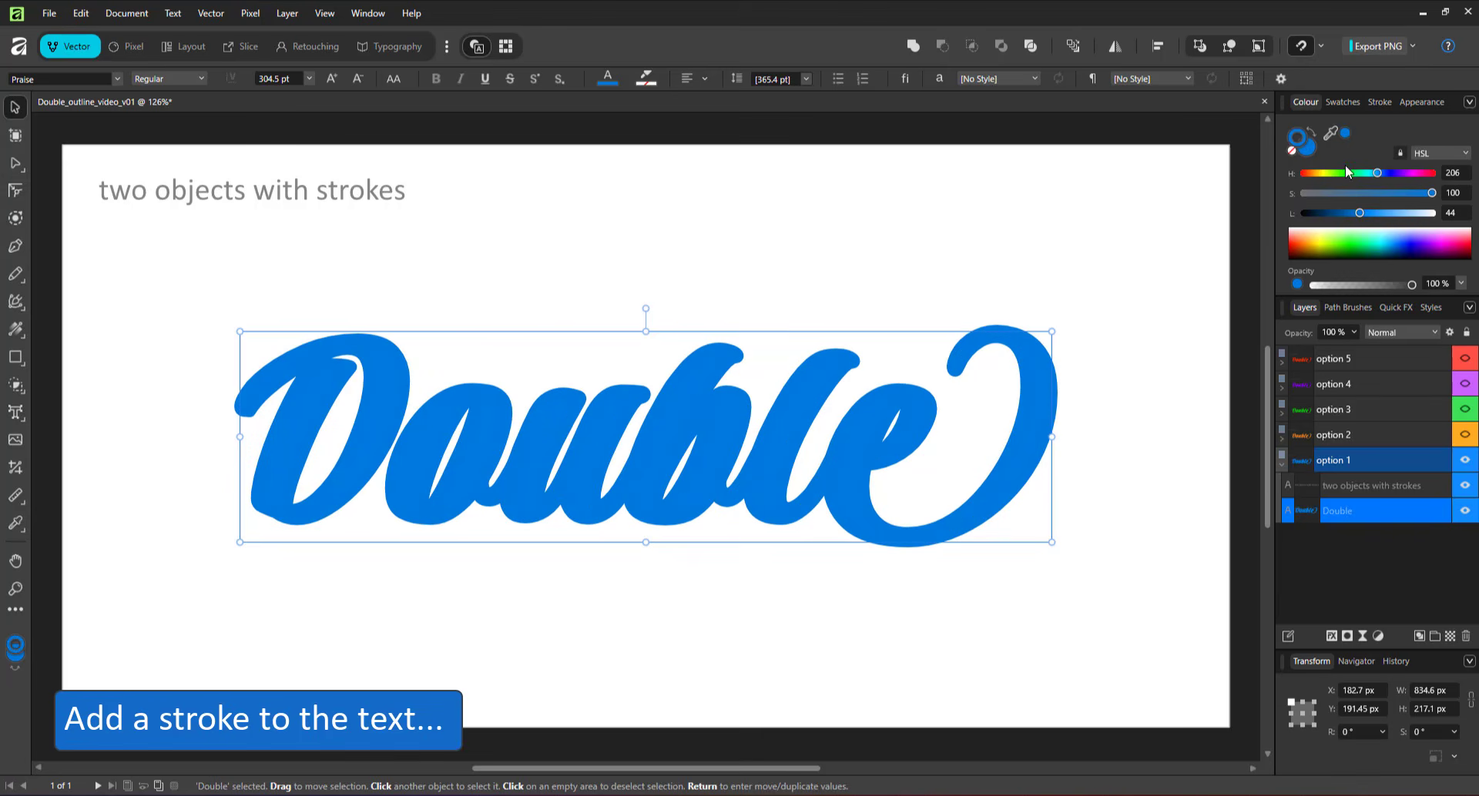
left_click_drag(1338, 210, 1328, 221)
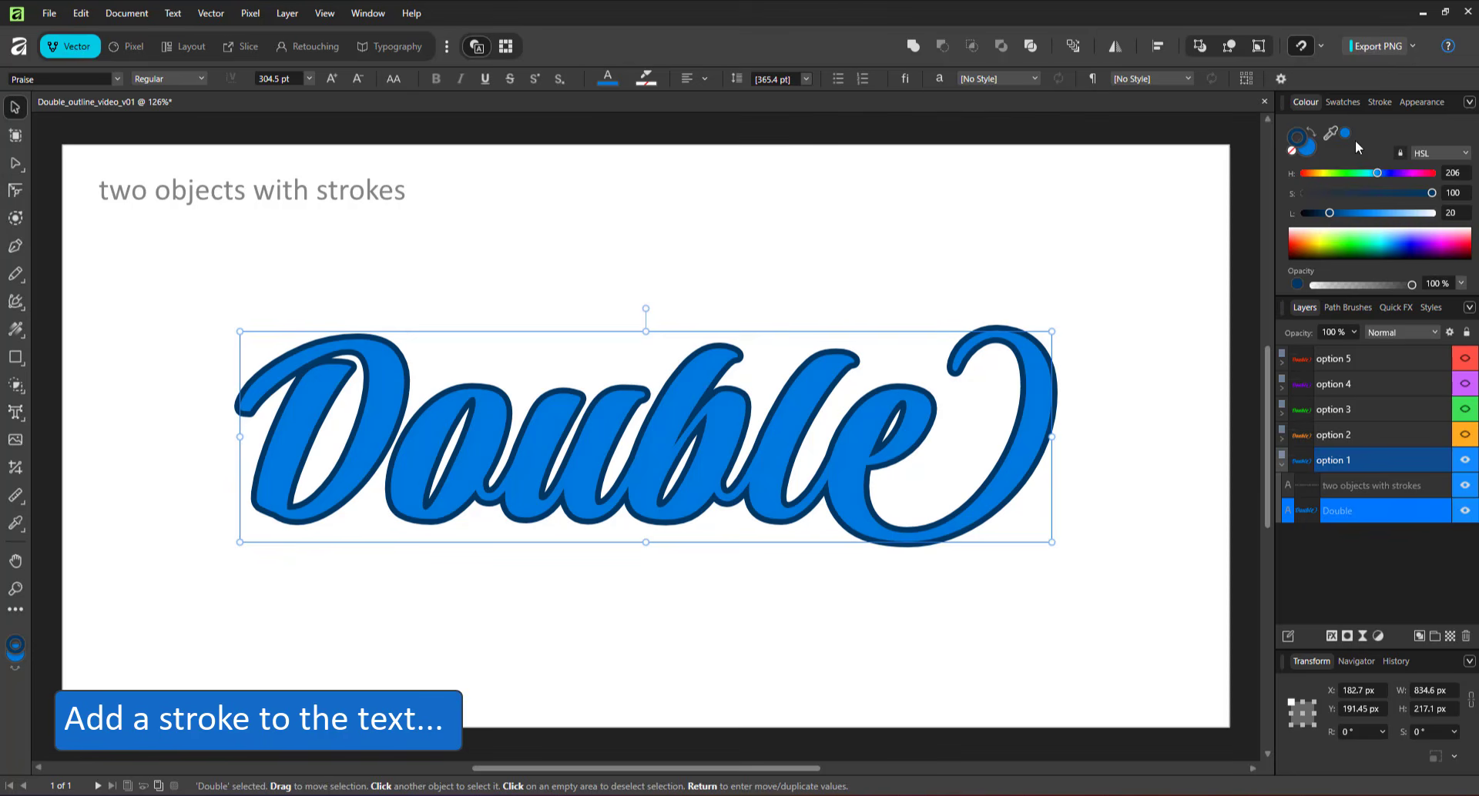
left_click(1379, 101)
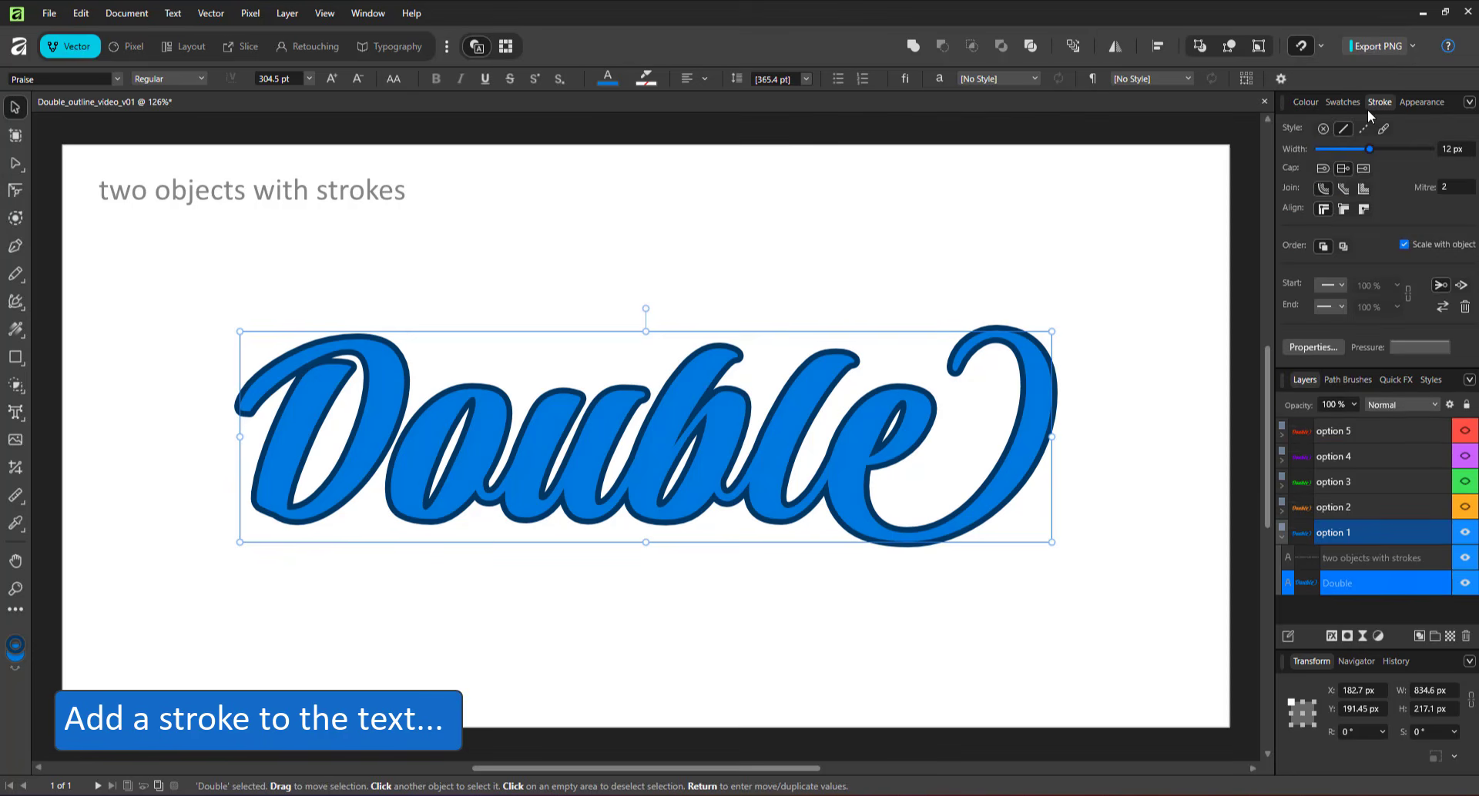
- Try drawing the stroke in front of the fill with outside alignment and a 6 px width
left_click(1340, 245)
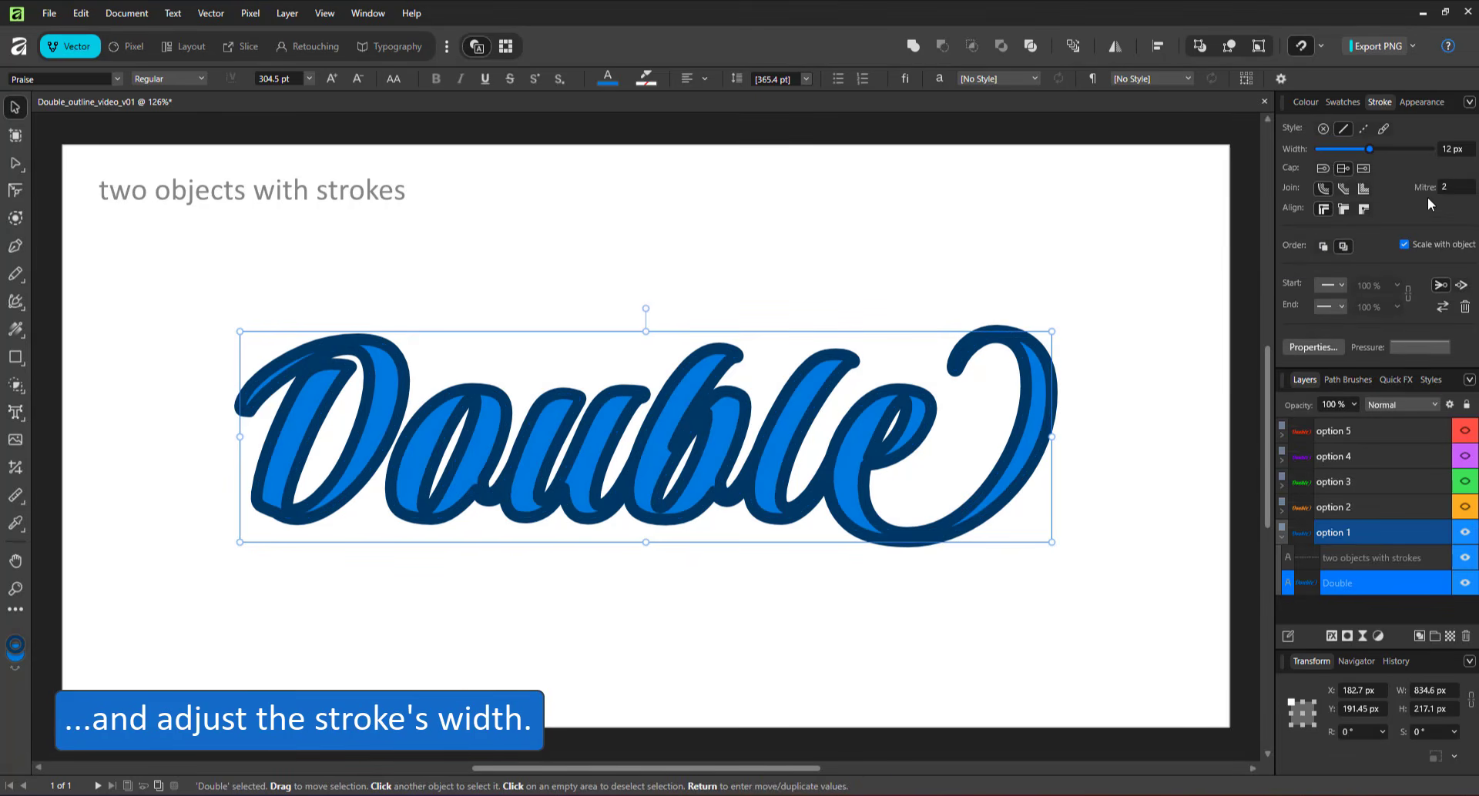
left_click(1365, 209)
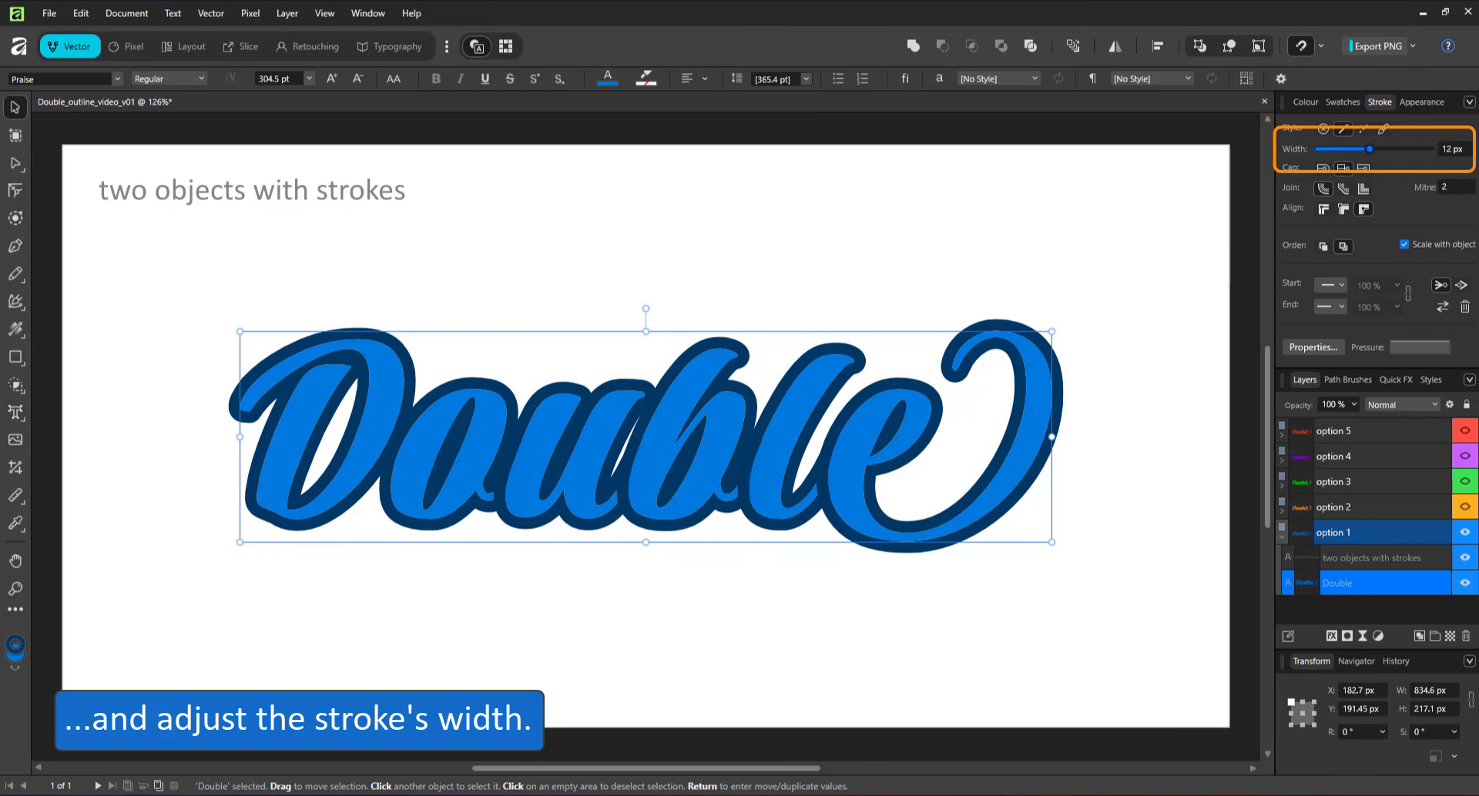
left_click(1467, 148)
type("6")
key("Return")
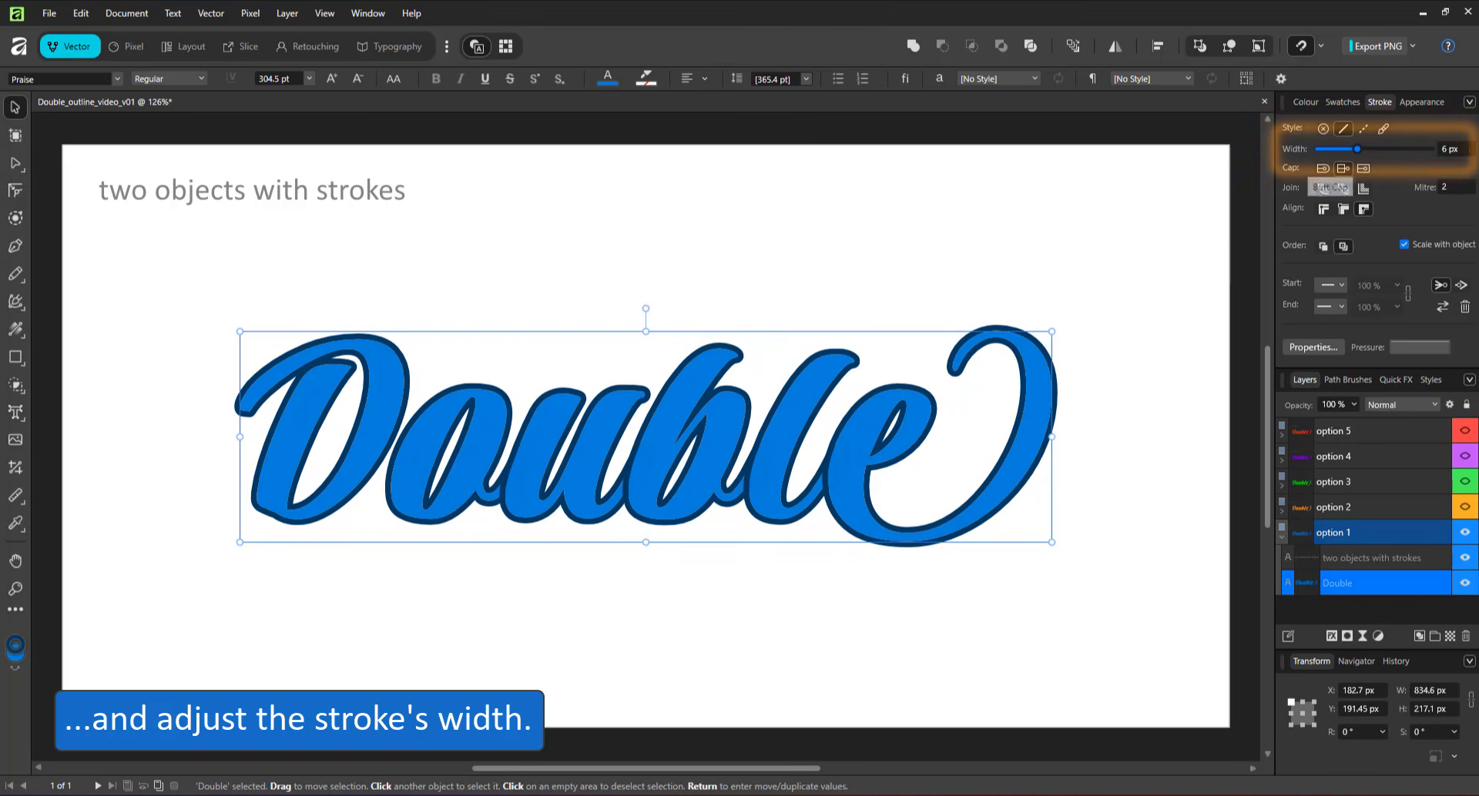
- Put the stroke behind the fill, align it to the centre and set its width to 14 px
left_click(1324, 248)
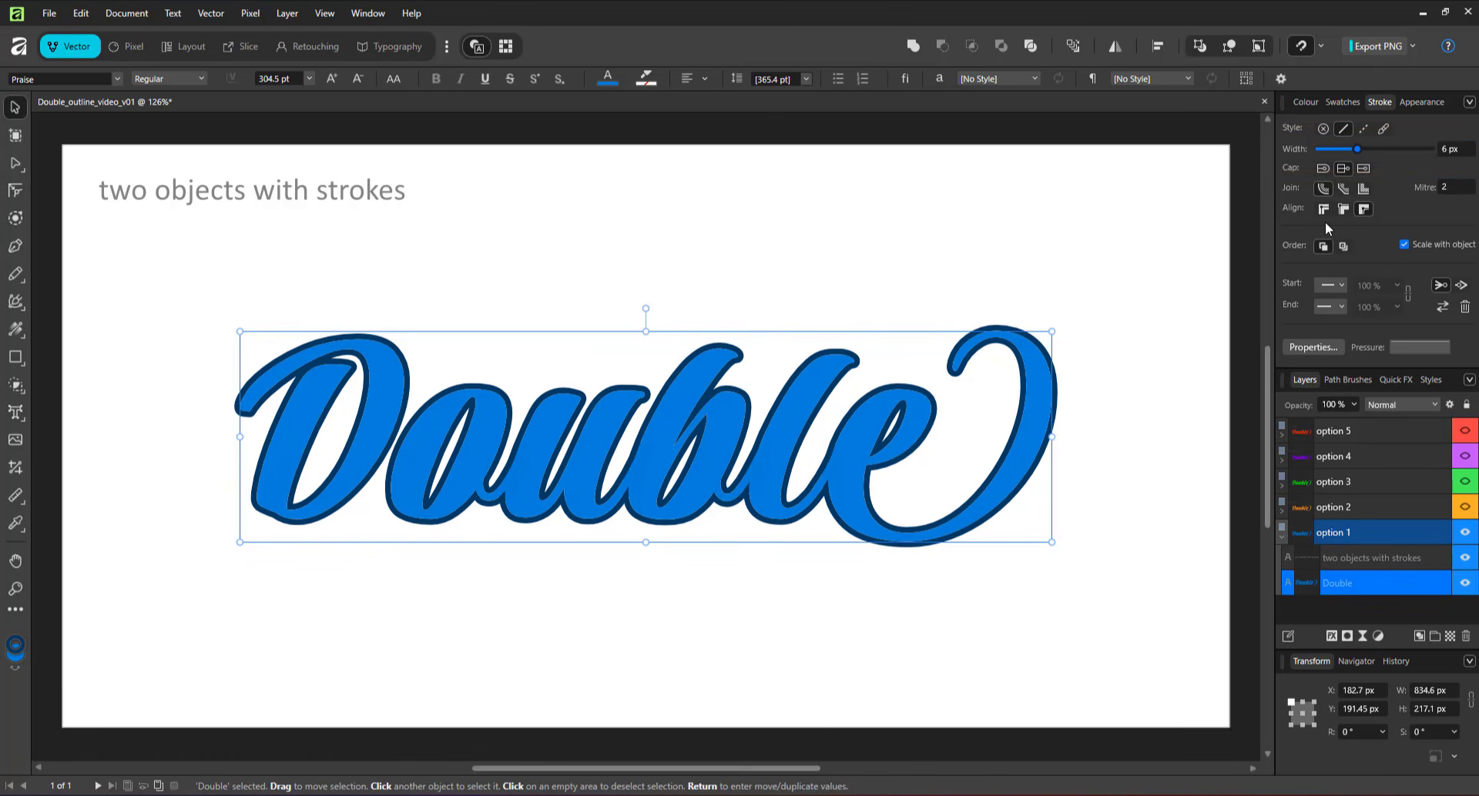
left_click(1323, 209)
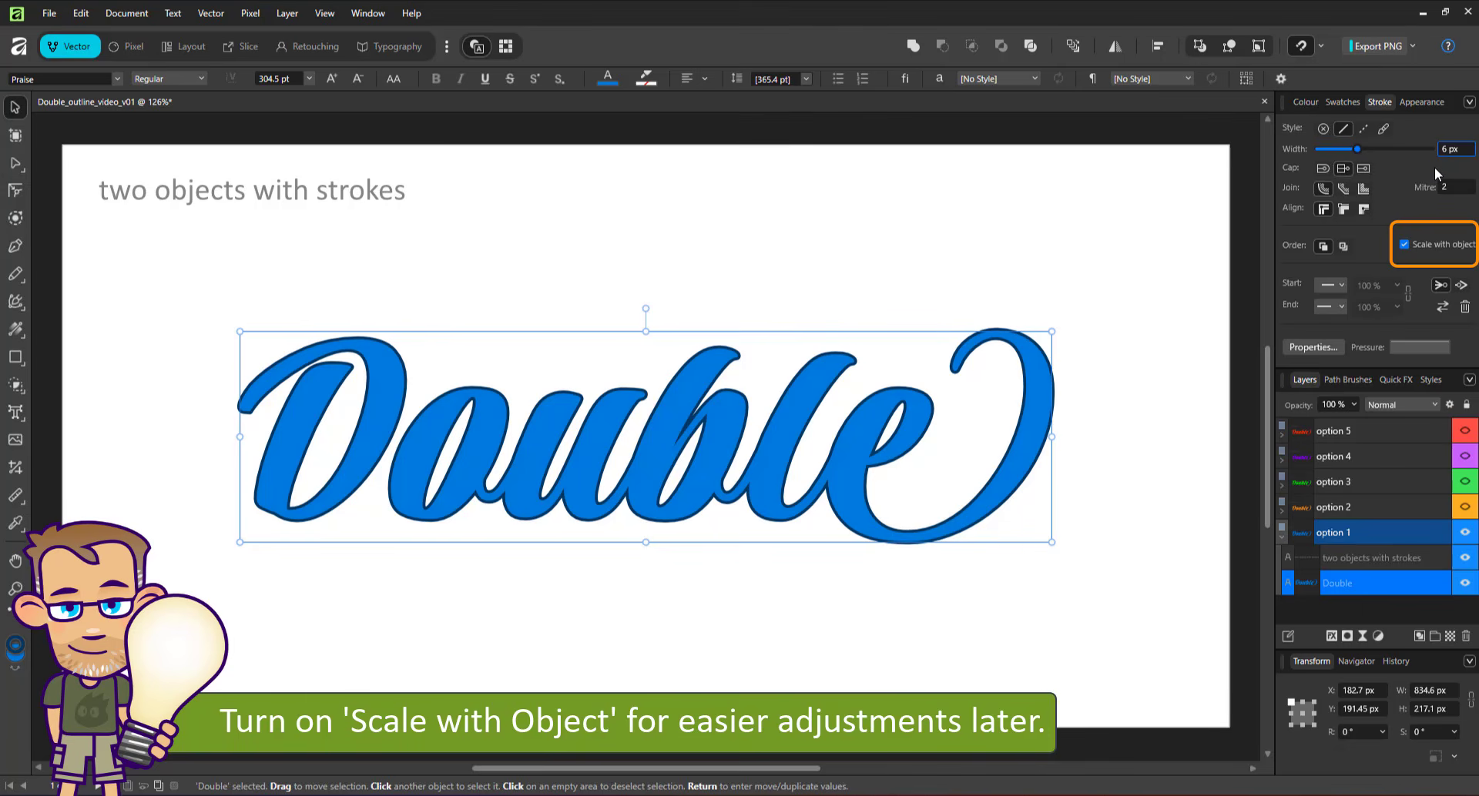
type("12")
key("Return")
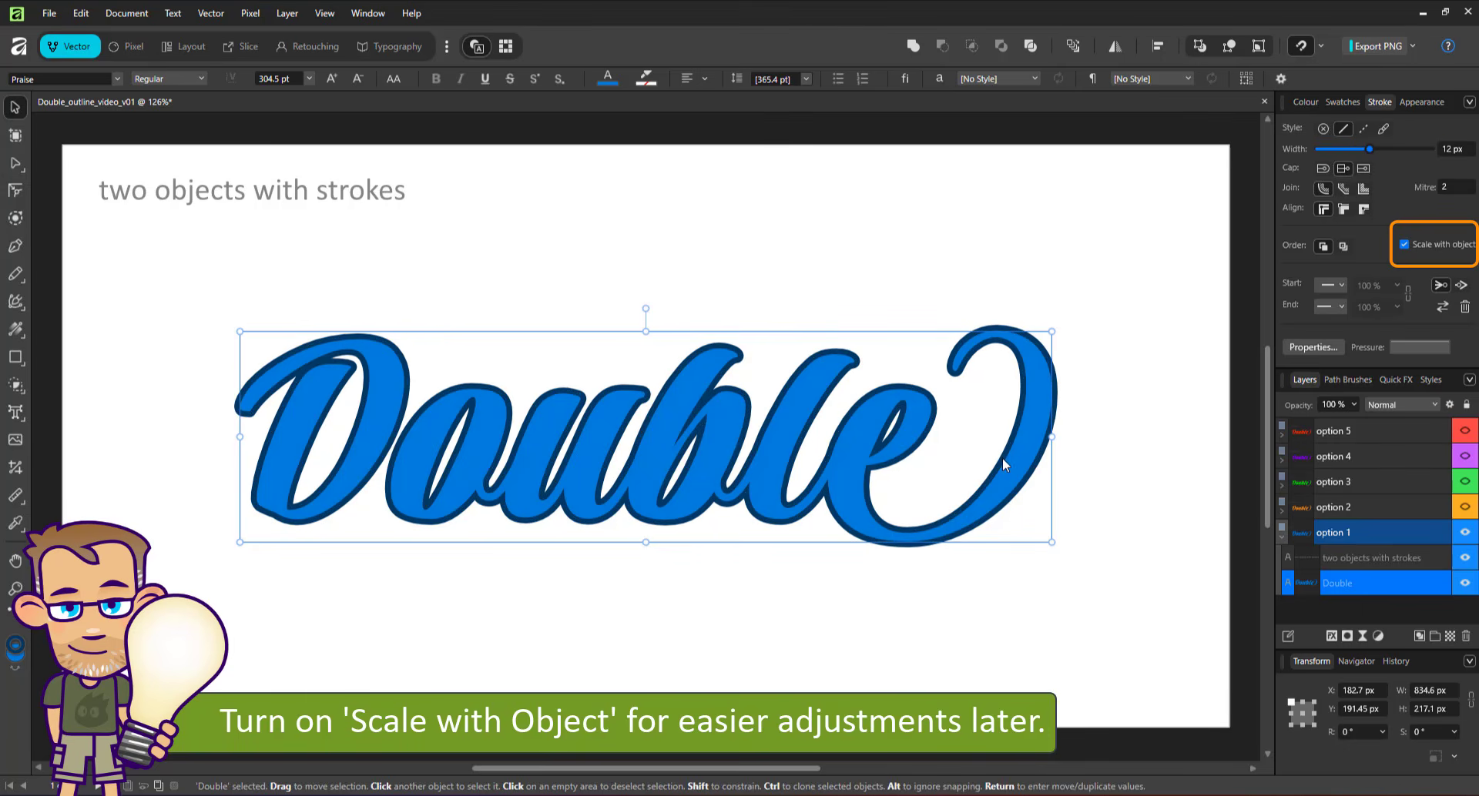
left_click(1451, 150)
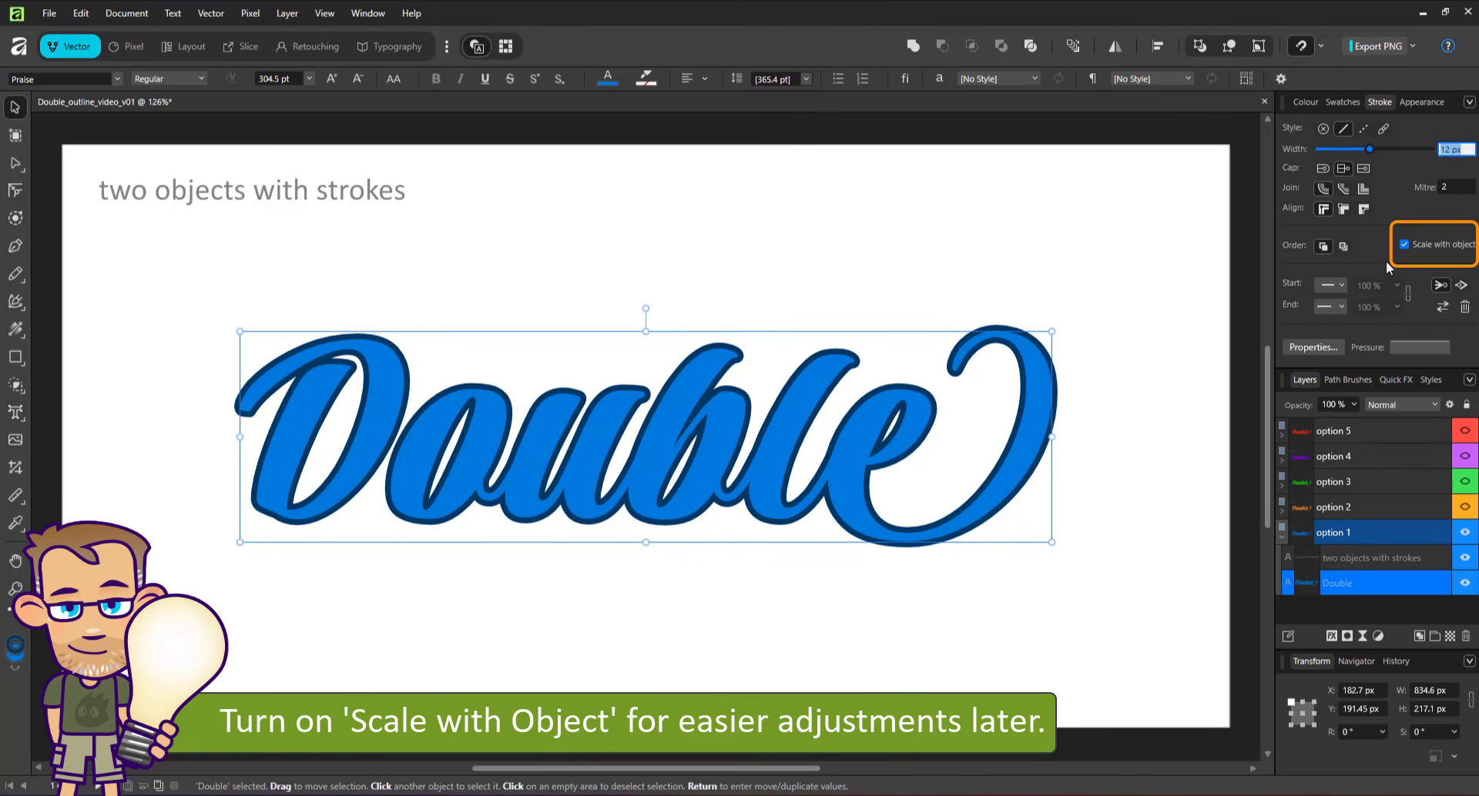
type("14")
key("Return")
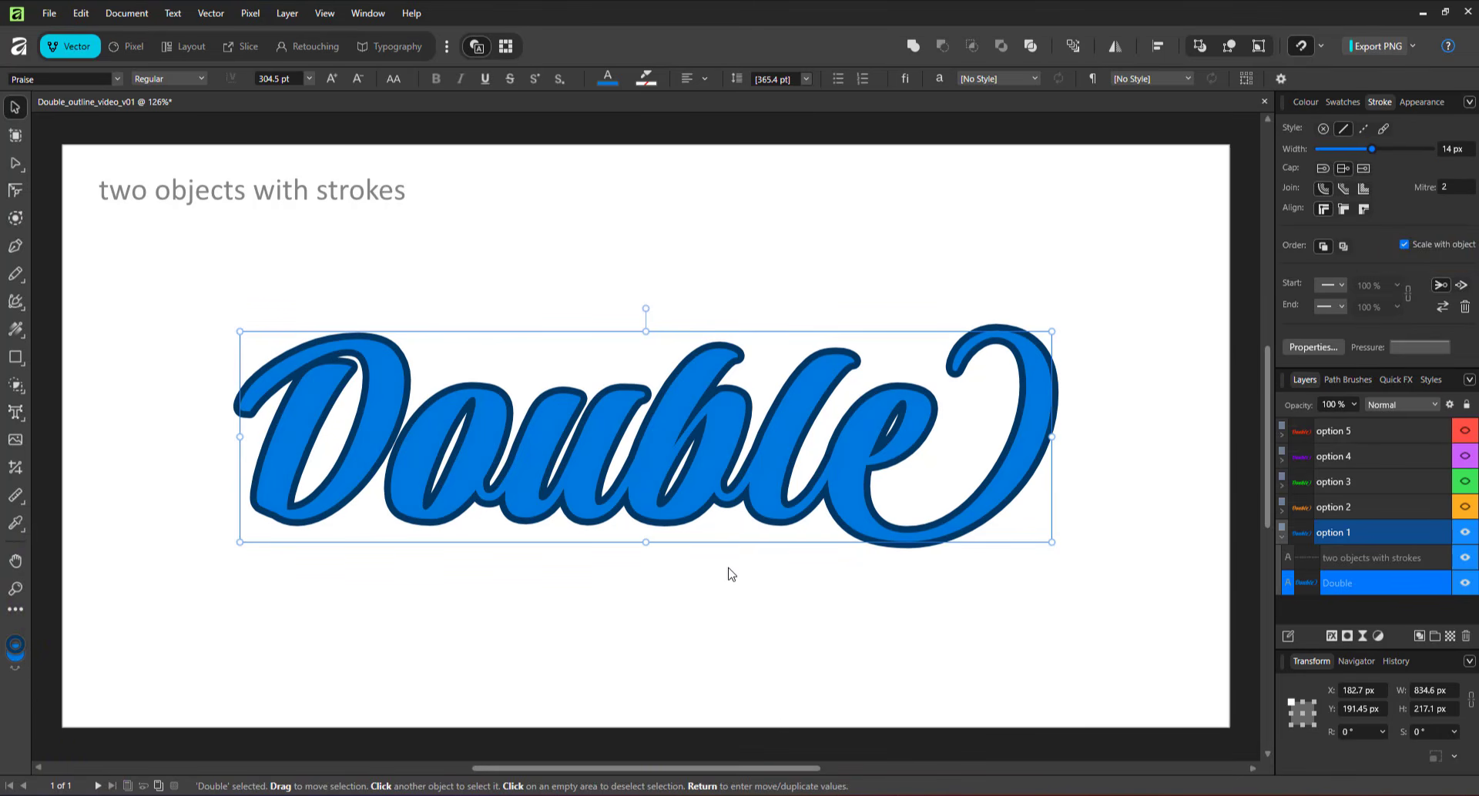
- Duplicate the "Double" text with a 28 px stroke on the copy and order that copy below the original
key("ctrl+j")
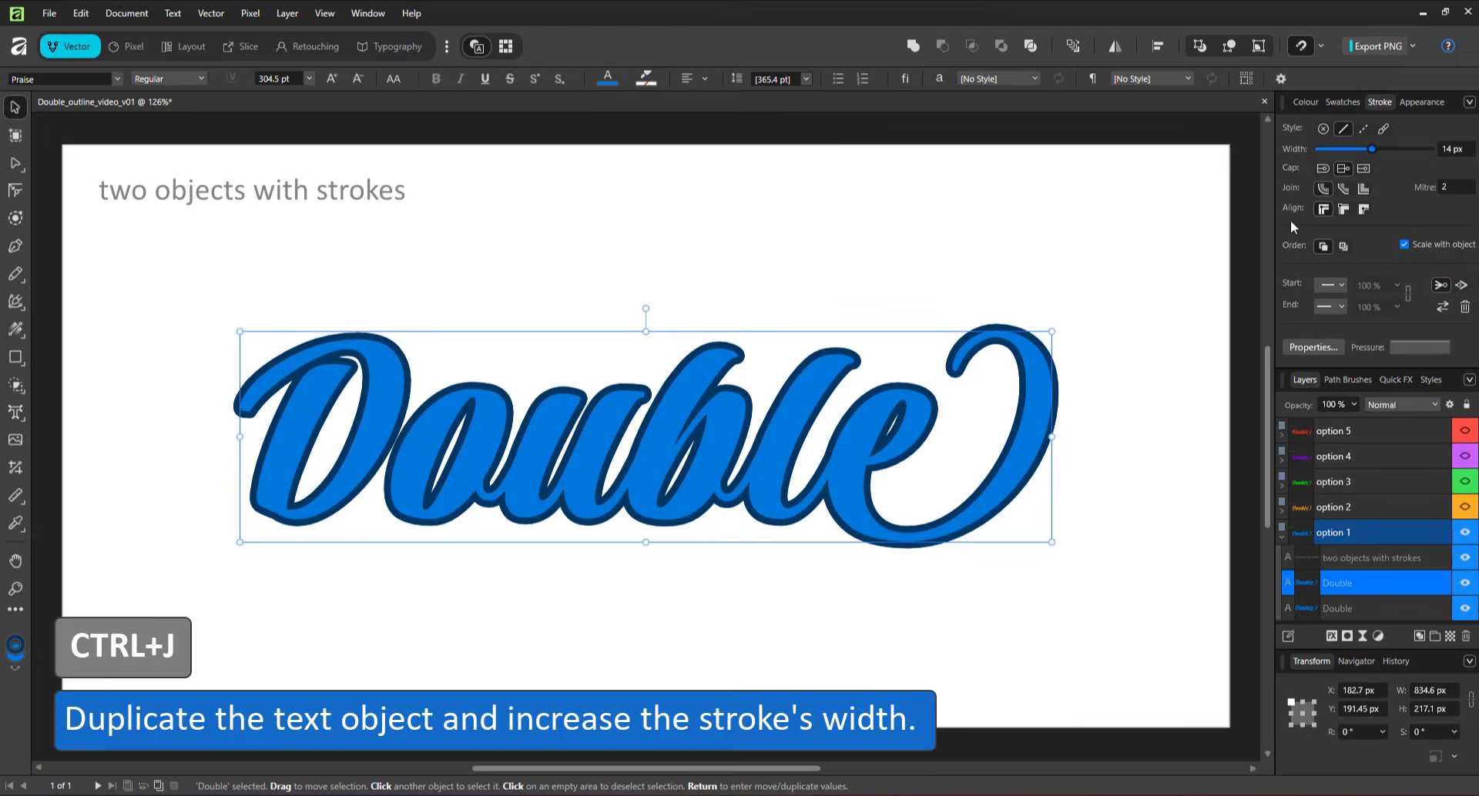
left_click(1450, 149)
type("28")
key("Return")
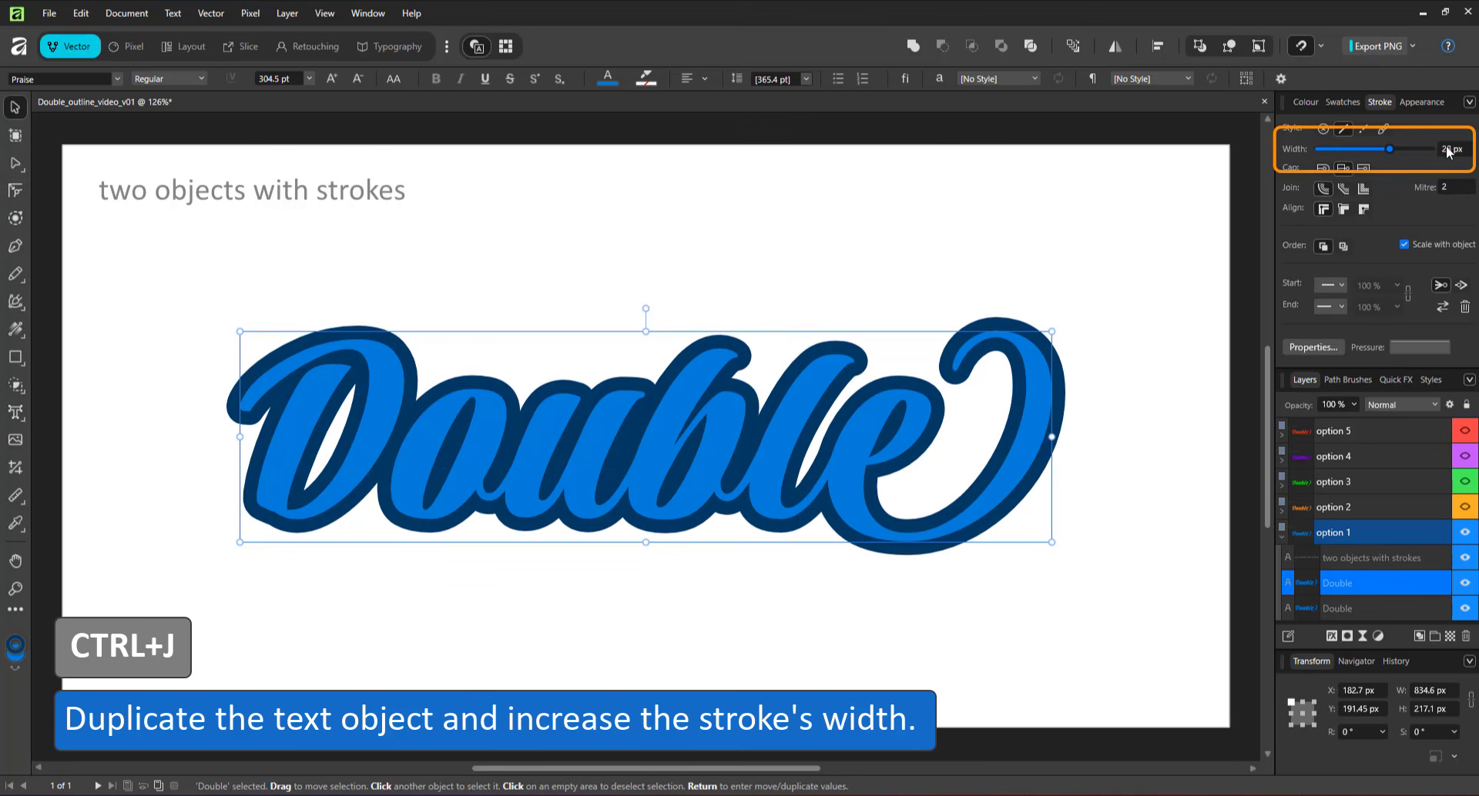
key("ctrl+[")
- Set the stroke of the upper "Double" text to white with lightness 100 and return to the stroke settings
left_click(1336, 586)
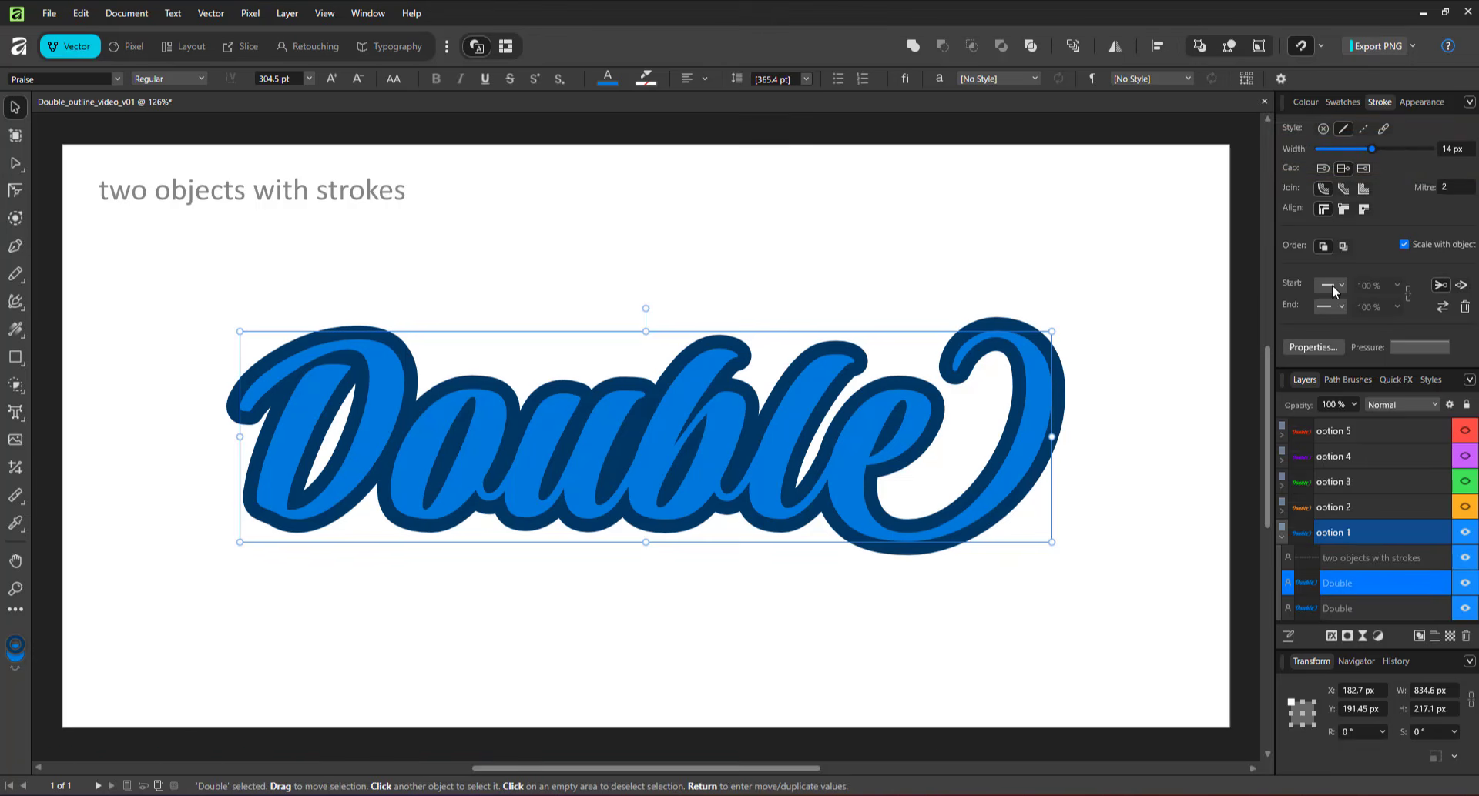
left_click(1313, 105)
left_click_drag(1334, 214, 1434, 214)
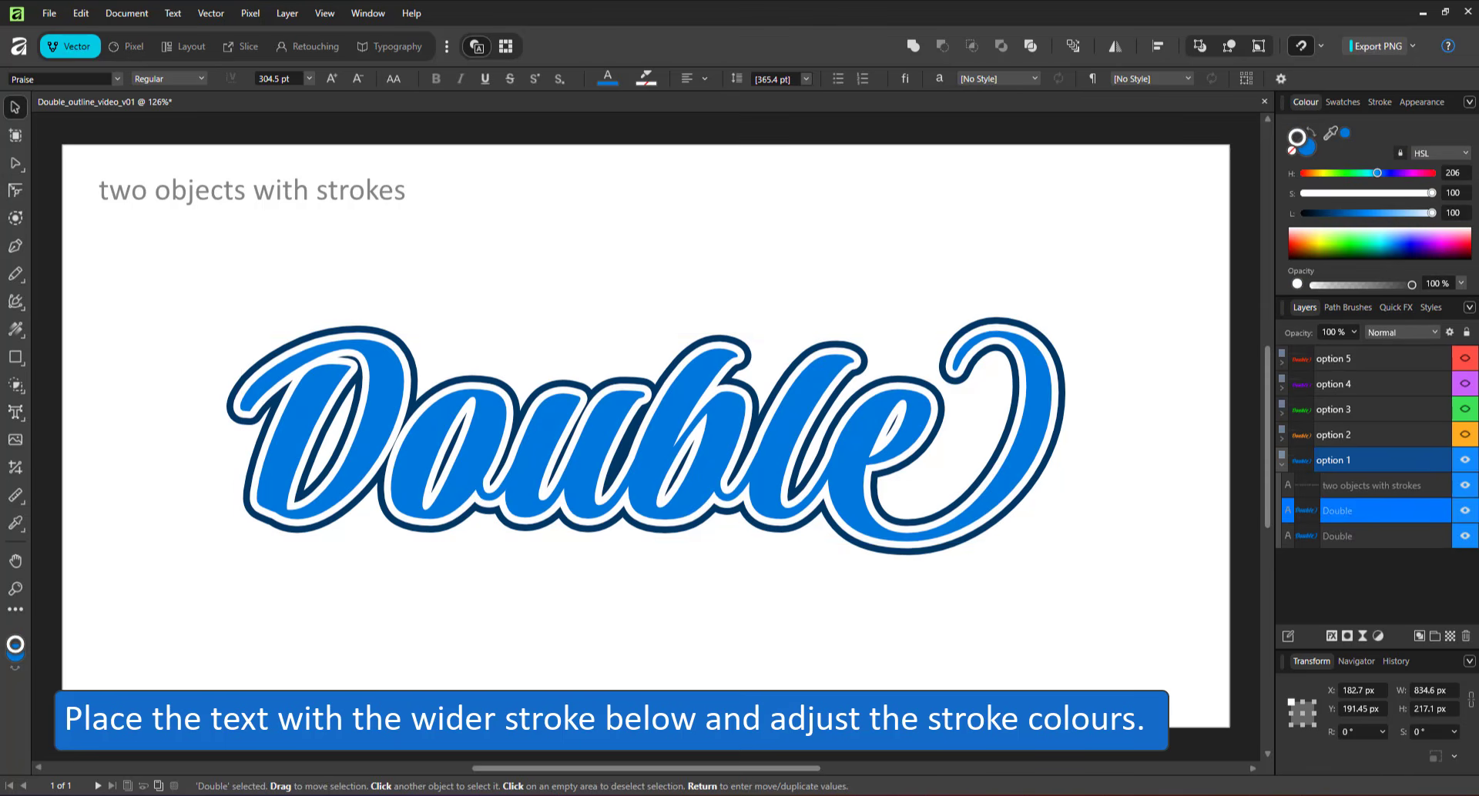
left_click(1379, 103)
- Try scaling both "Double" text objects down together to about 814 px wide and undo the resize
left_click(1357, 605)
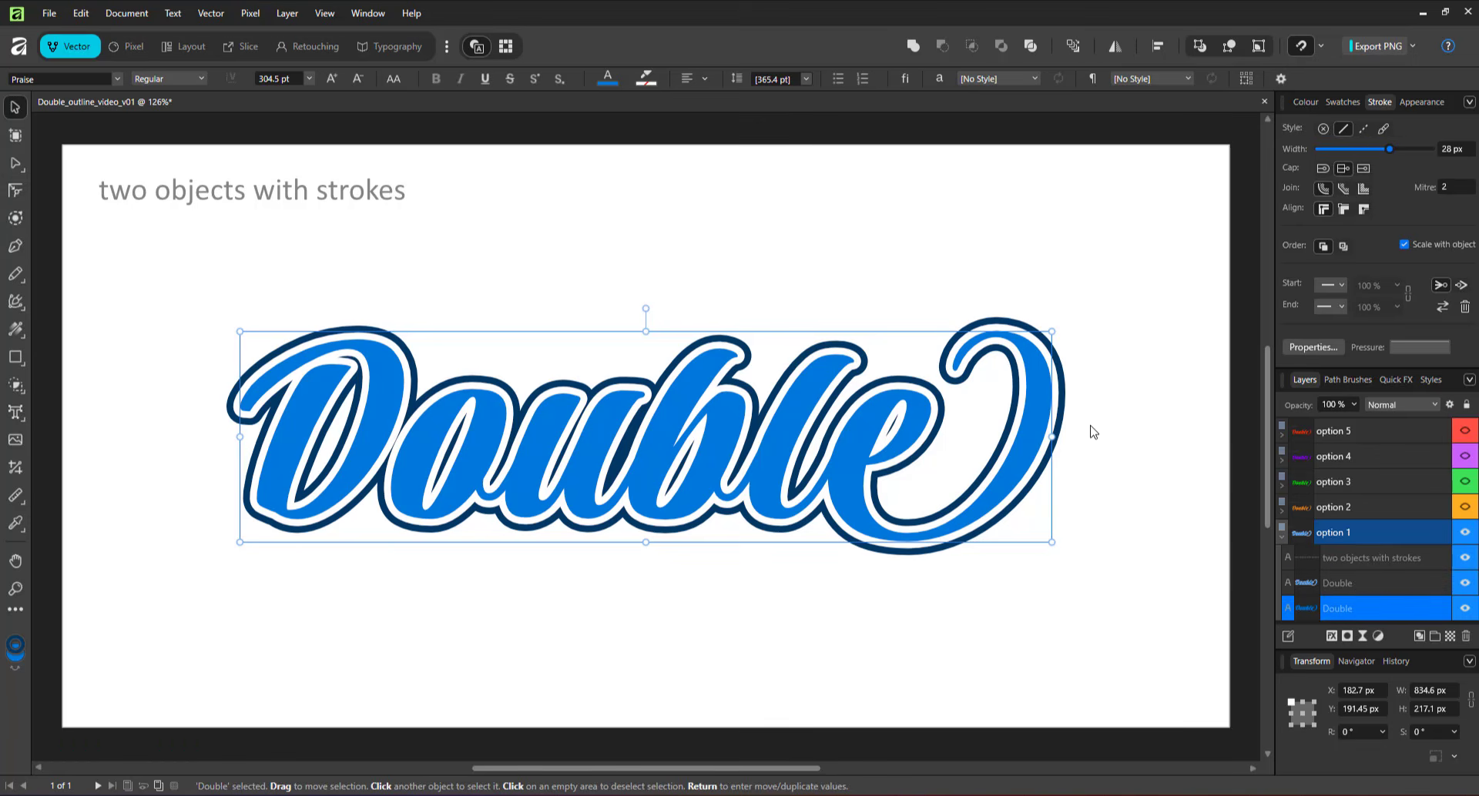
left_click(1323, 582, "shift")
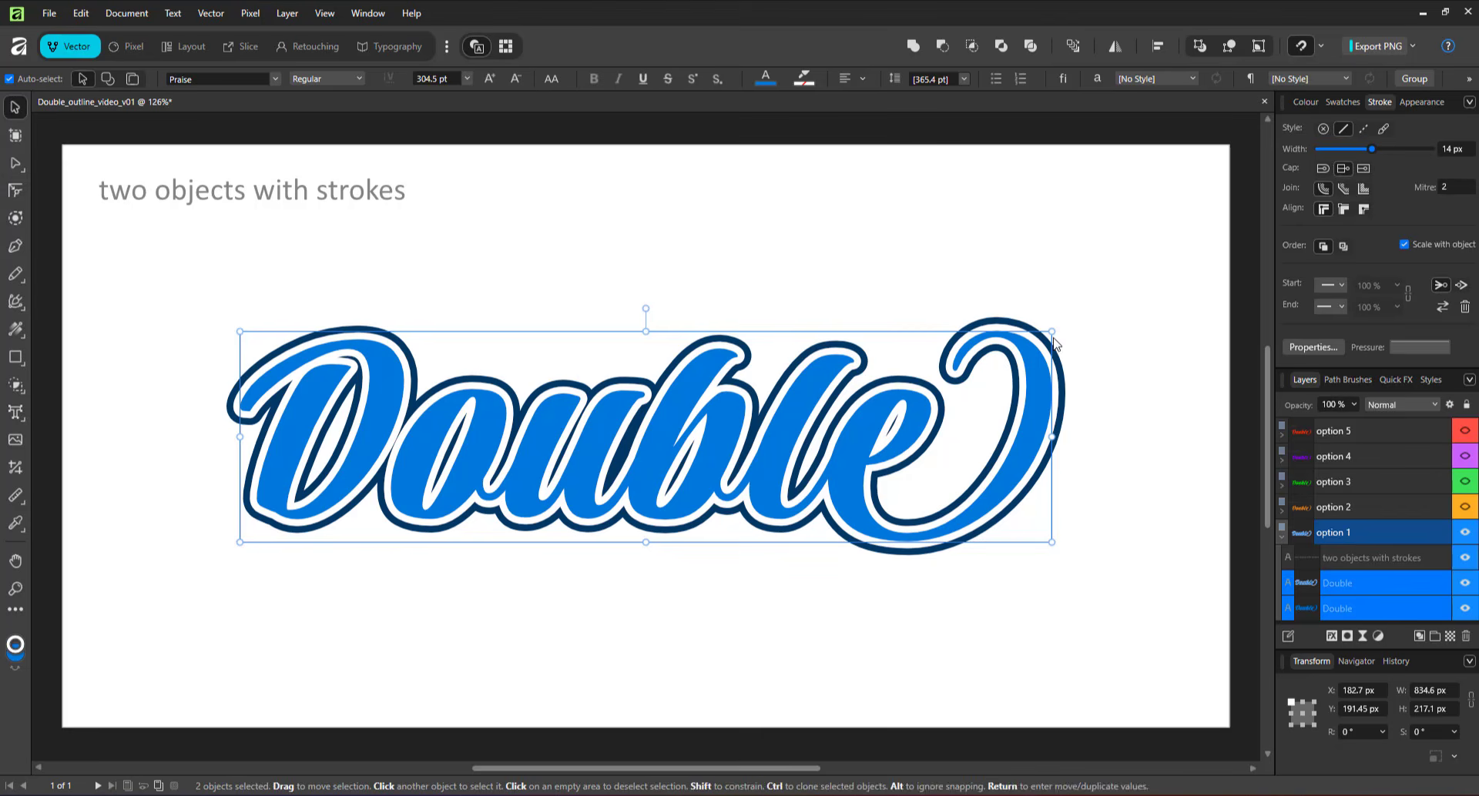
mouse_move(1052, 332)
left_mouse_down()
mouse_move(967, 393)
mouse_move(865, 529)
mouse_move(1116, 314)
mouse_move(935, 495)
mouse_move(1049, 334)
left_mouse_up()
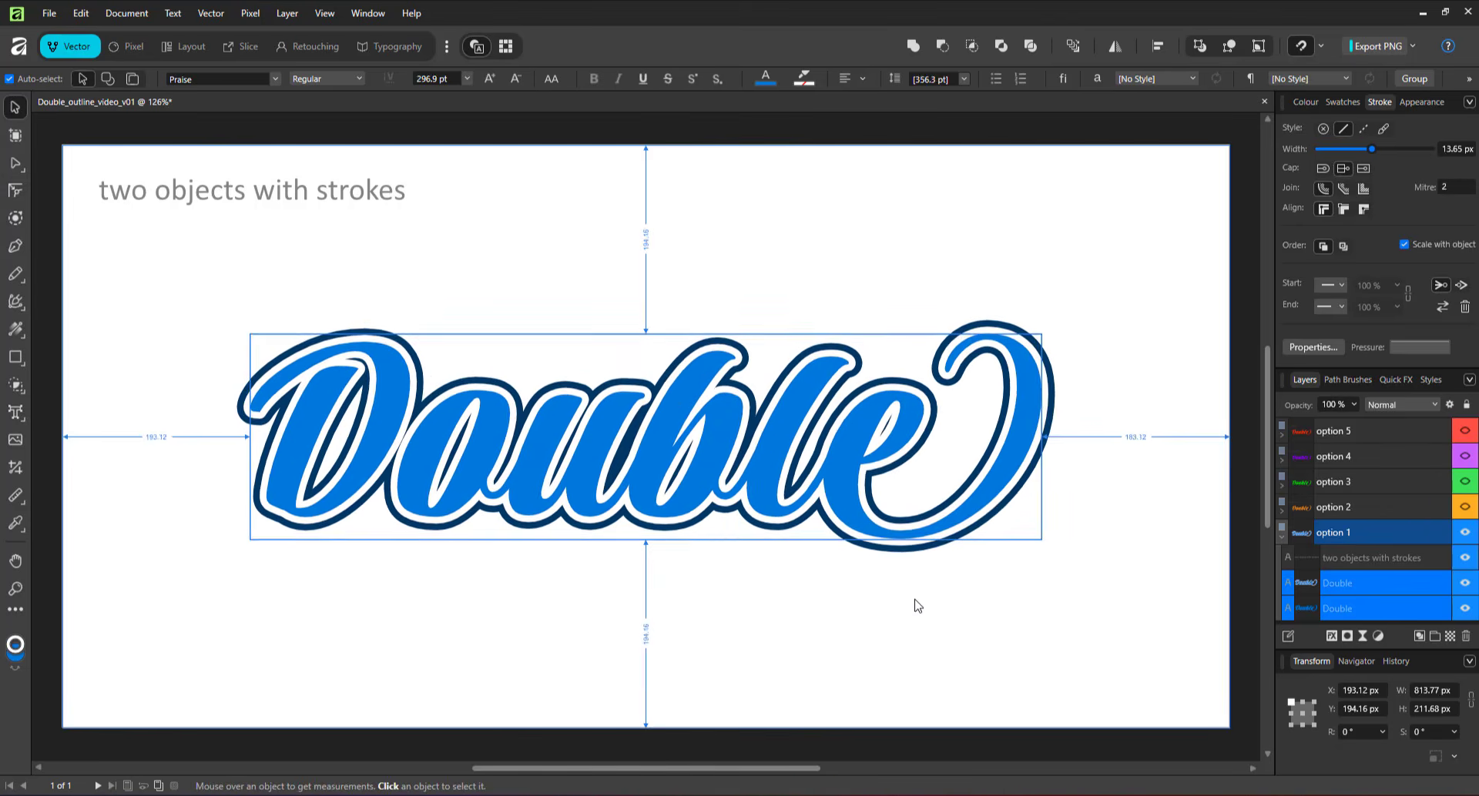
key("ctrl+z")
- Collapse and hide the option 1 layer and show the option 2 layer
left_click(1285, 538)
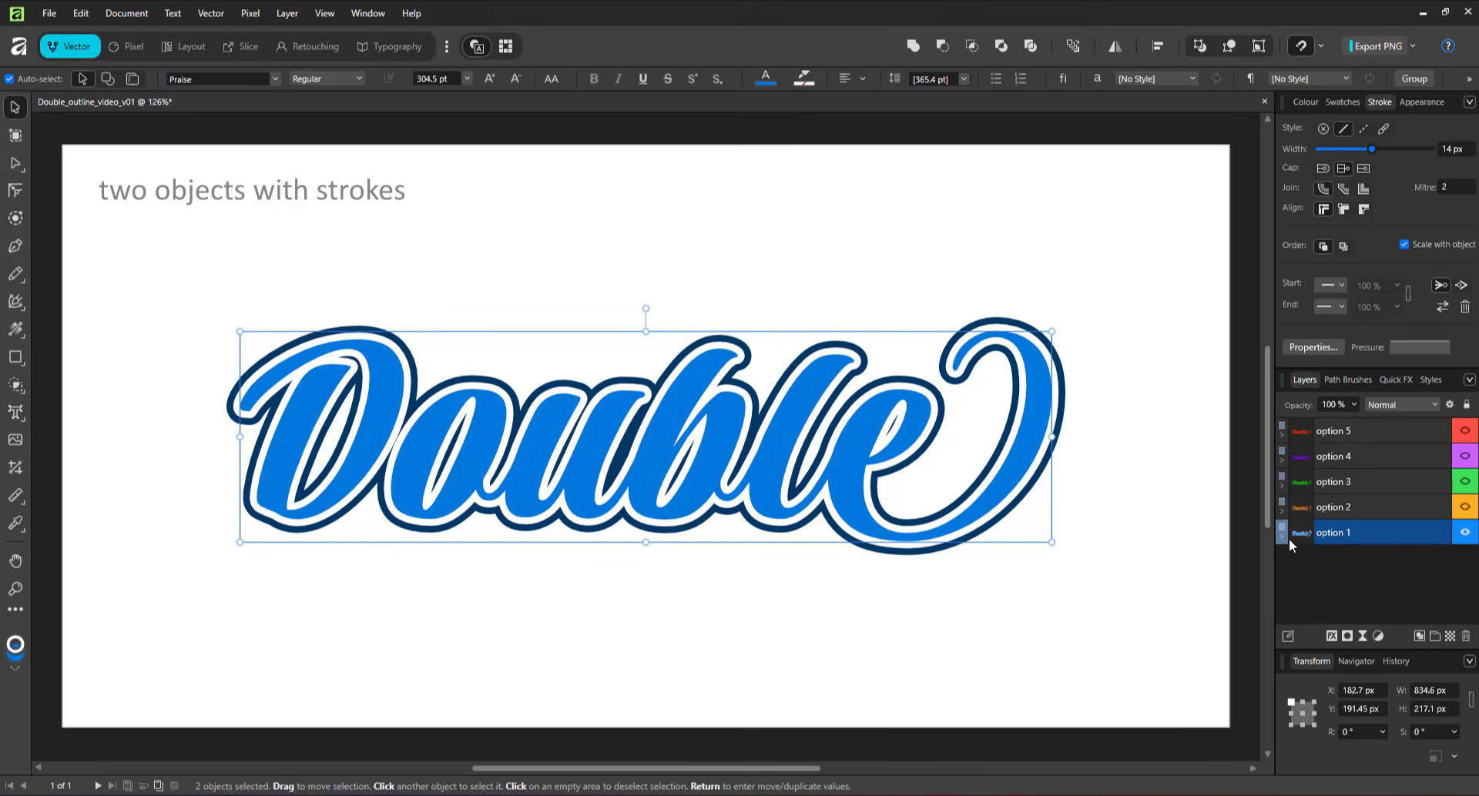
left_click(1465, 532)
left_click(1465, 507)
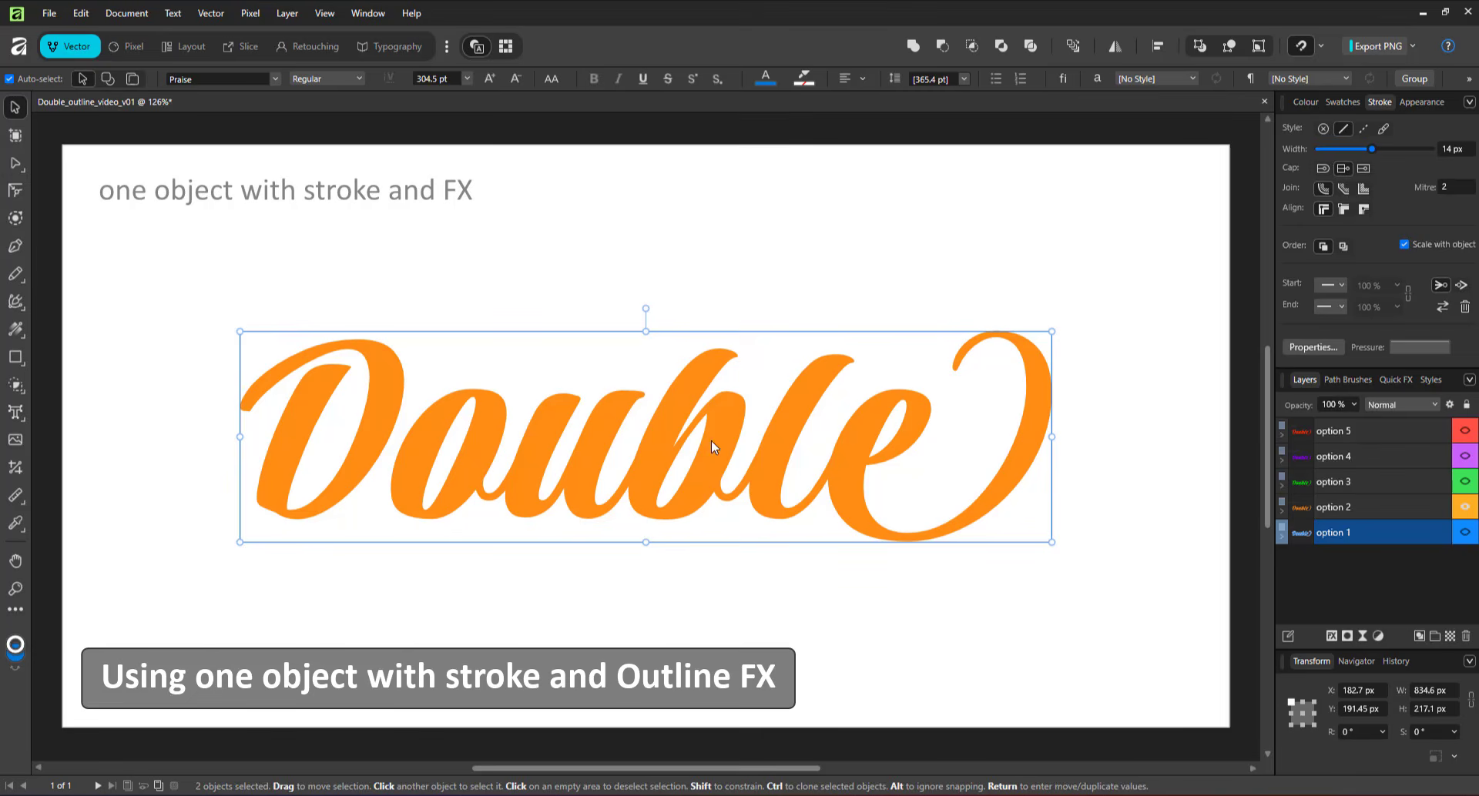
- Select the orange "Double" text and set its stroke width to 14 px
left_click(853, 490)
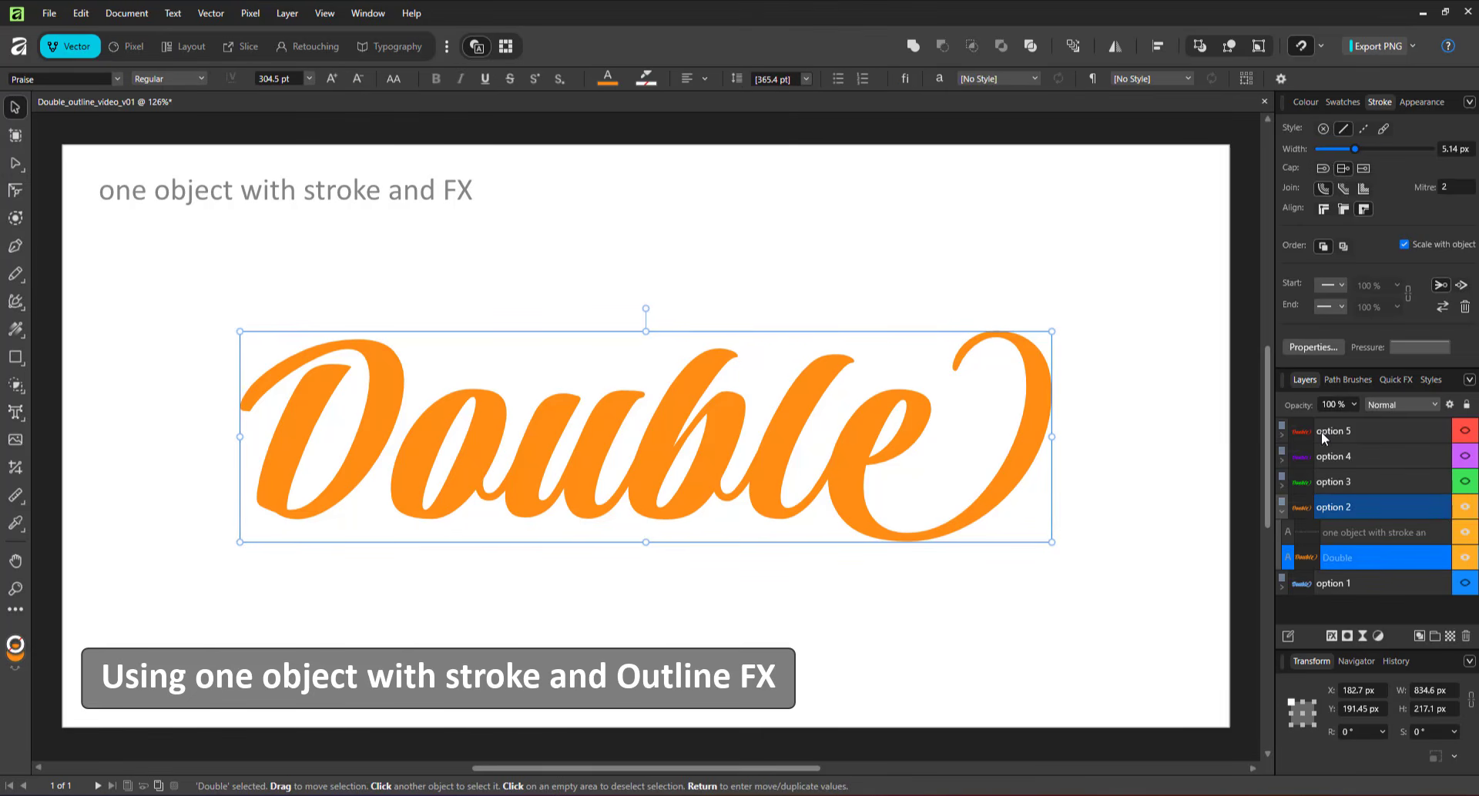
left_click(1439, 149)
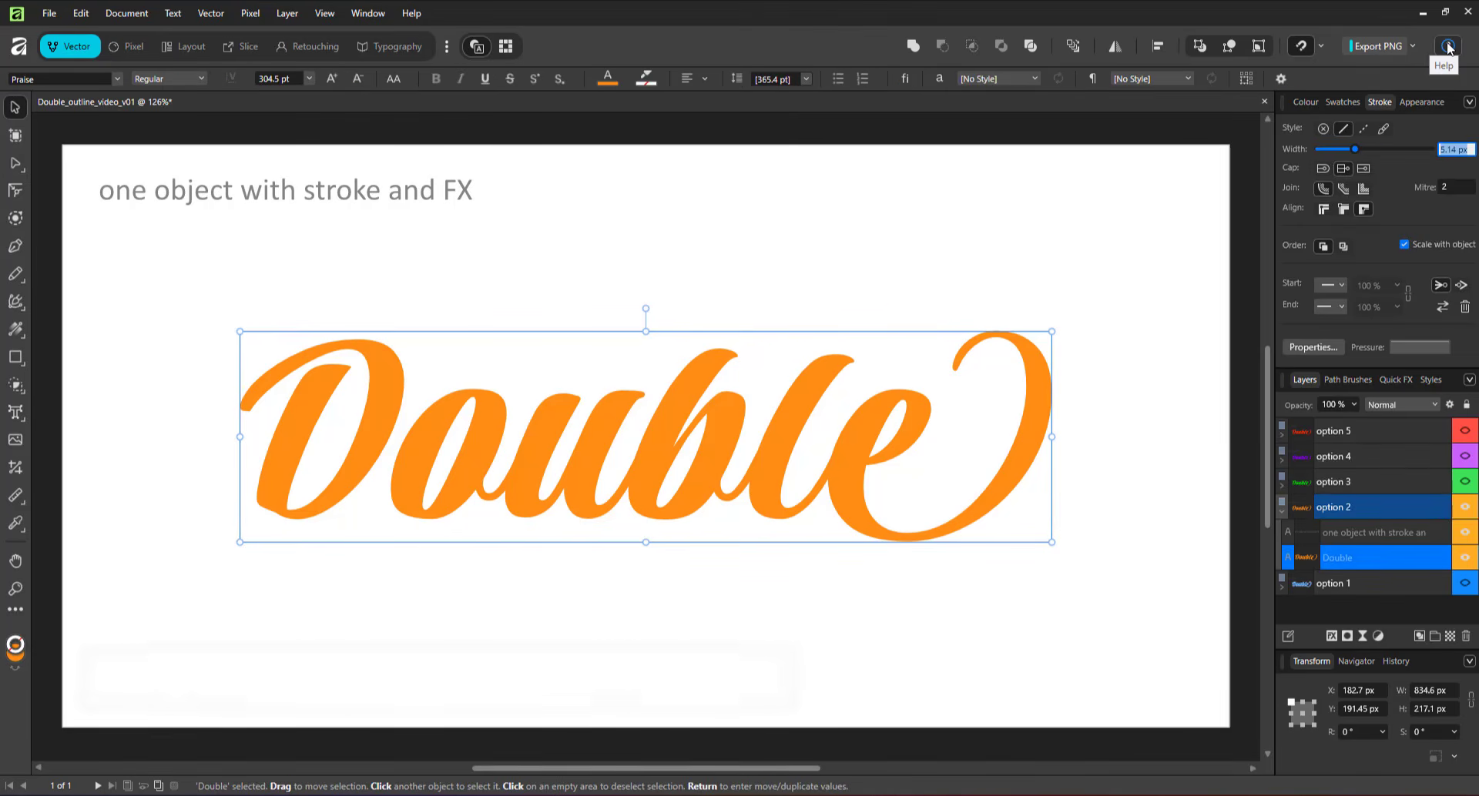
type("1")
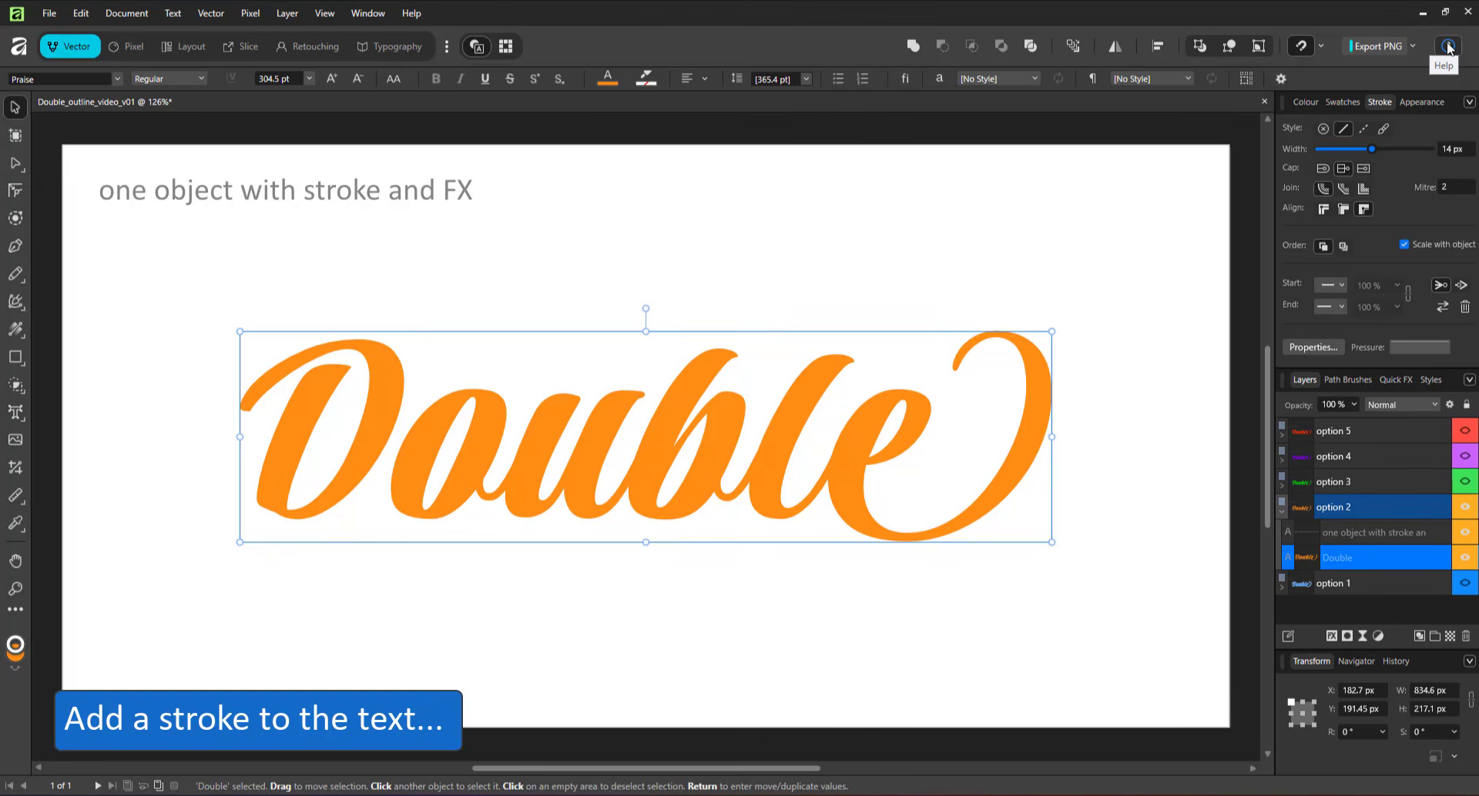
key("Return")
- Set the orange text's stroke colour to red with hue 0 and lightness 46
left_click(1297, 103)
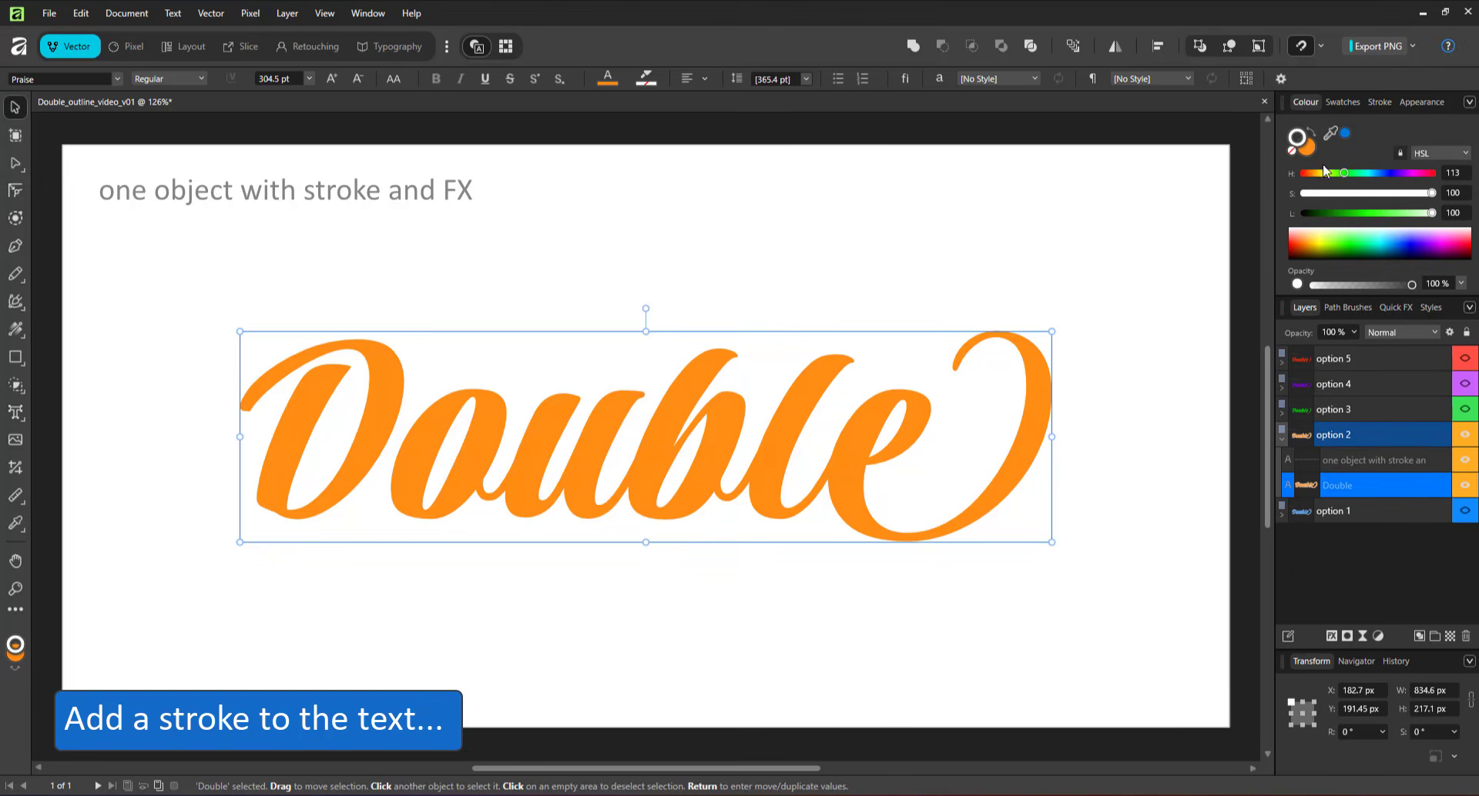
left_click(1293, 141)
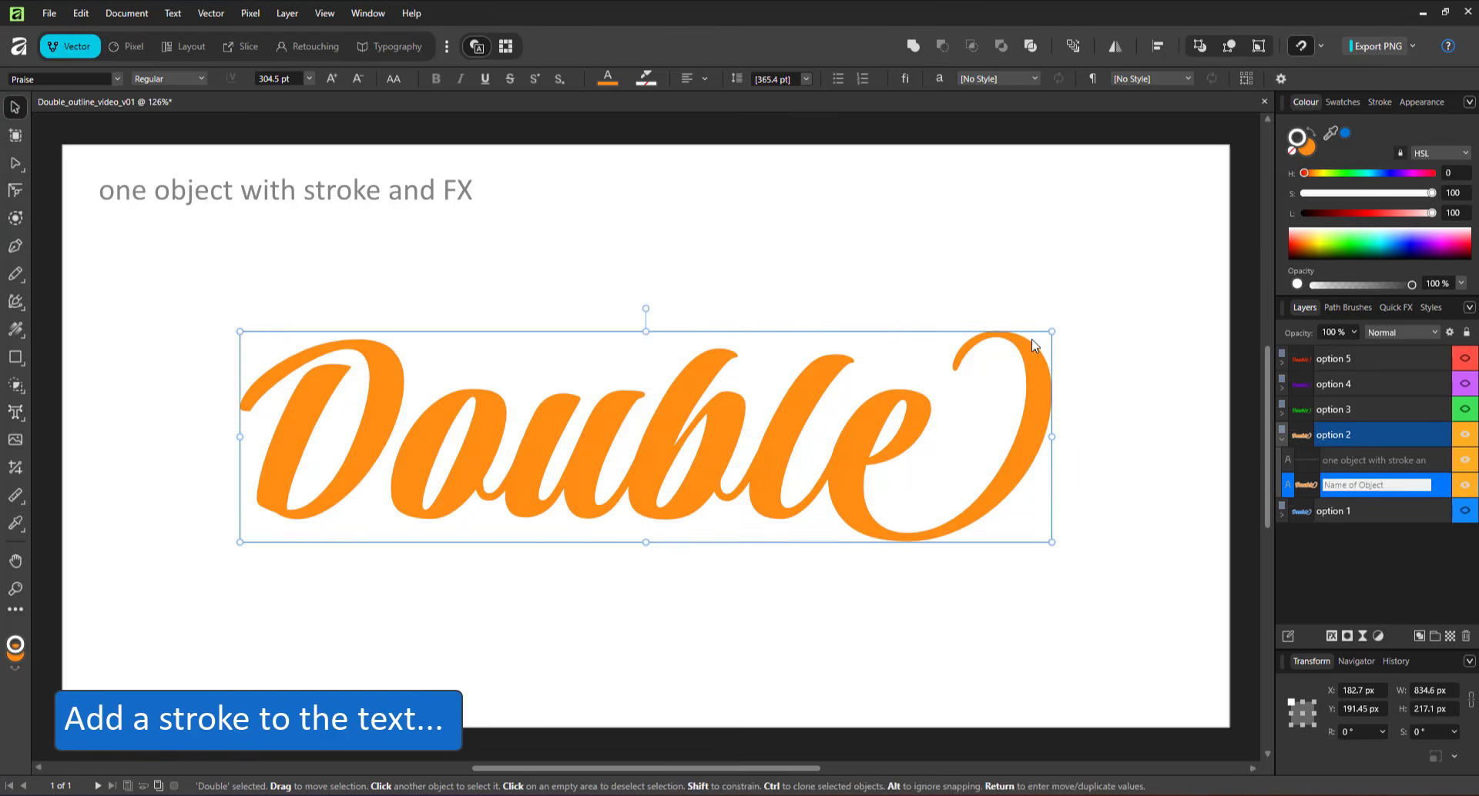
key("t")
left_click(15, 107)
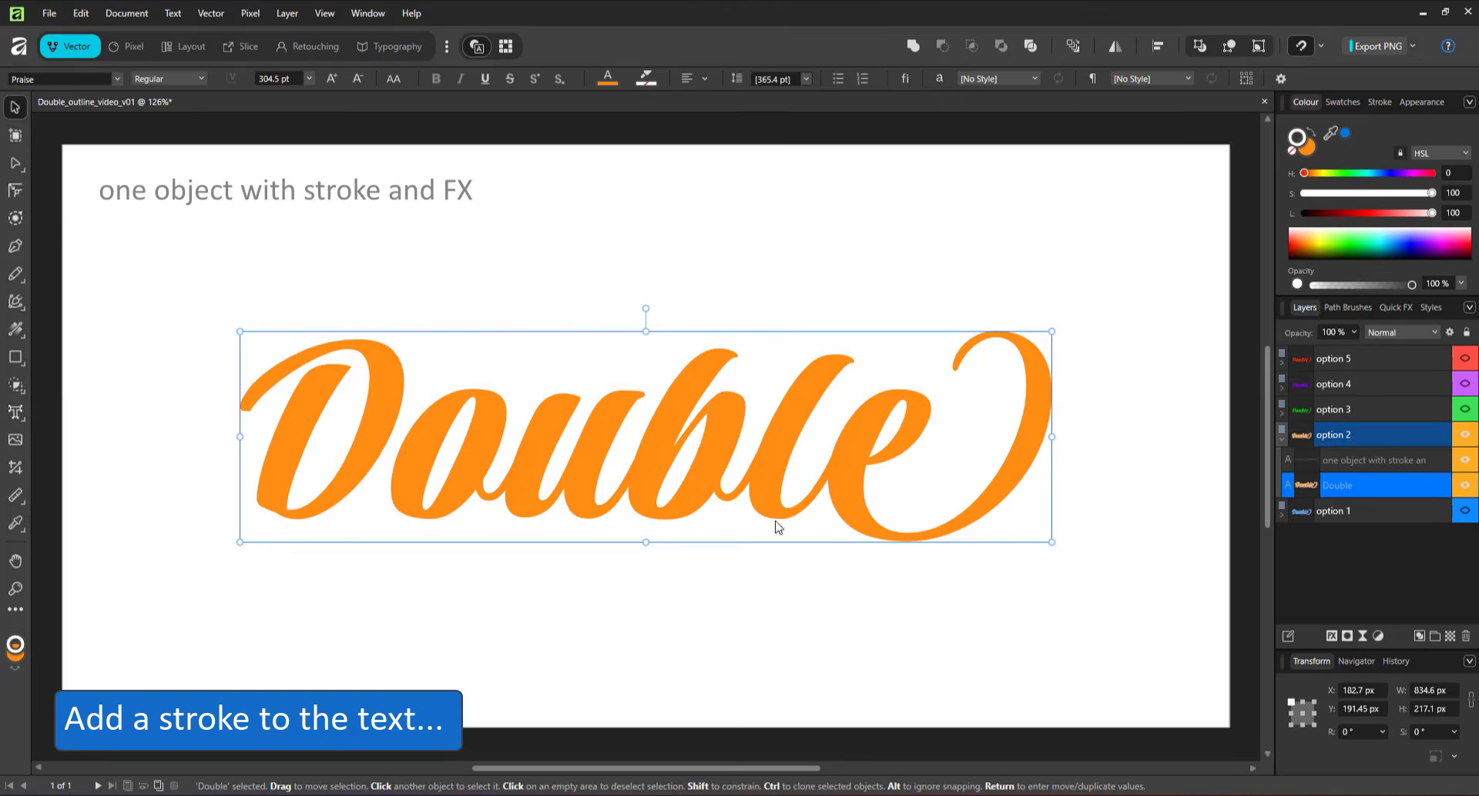
key("t")
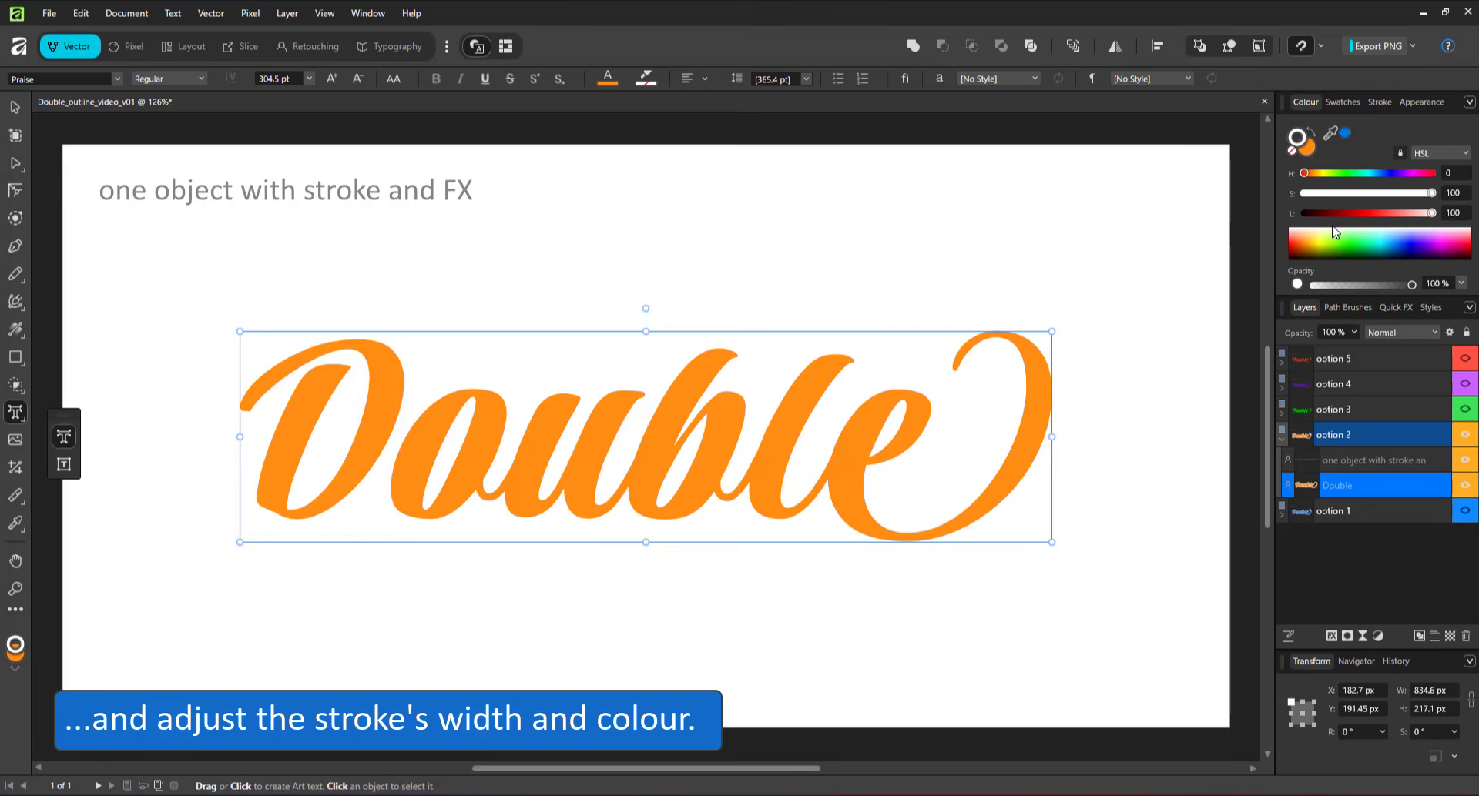
left_click(1360, 214)
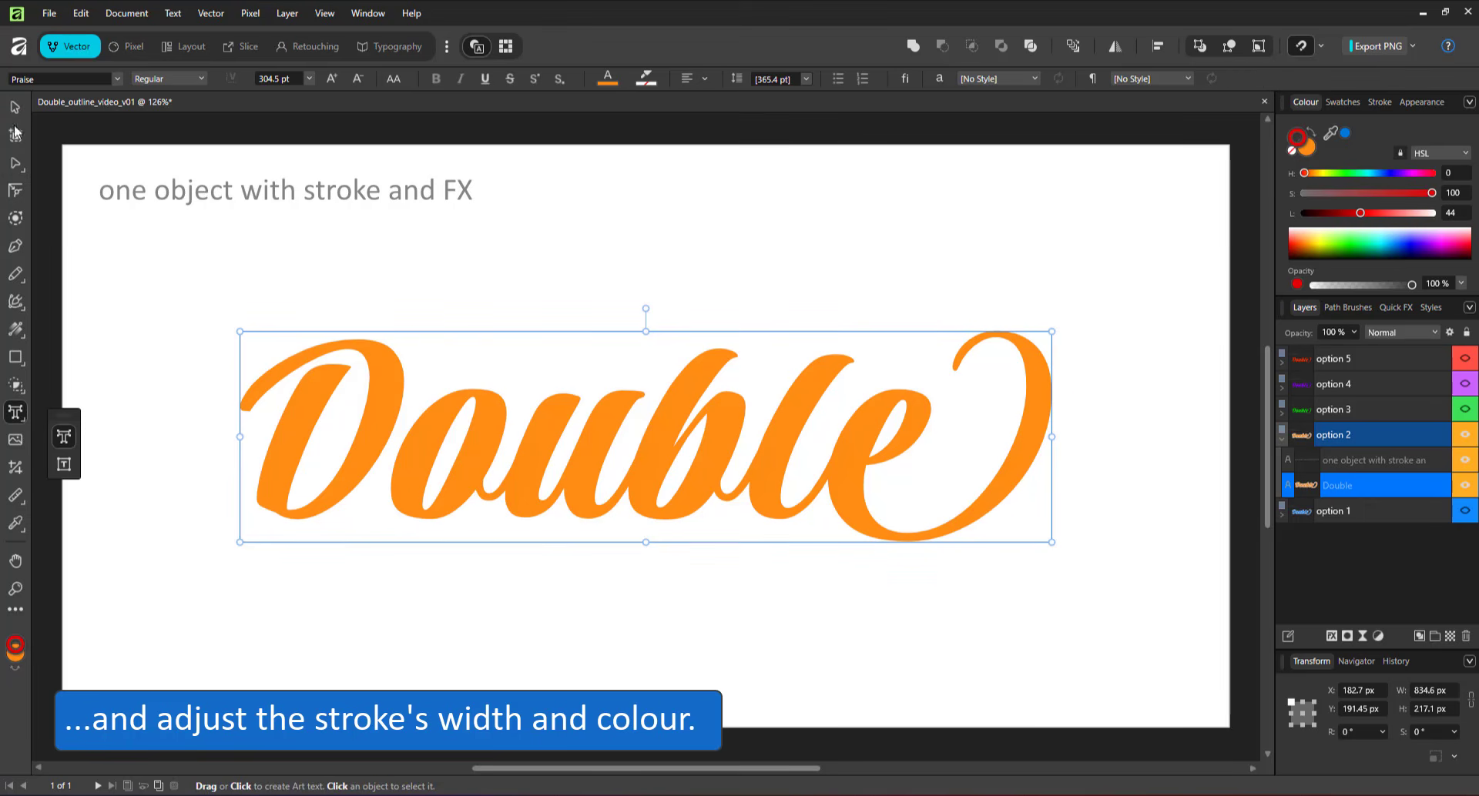
left_click(15, 107)
left_click(1364, 212)
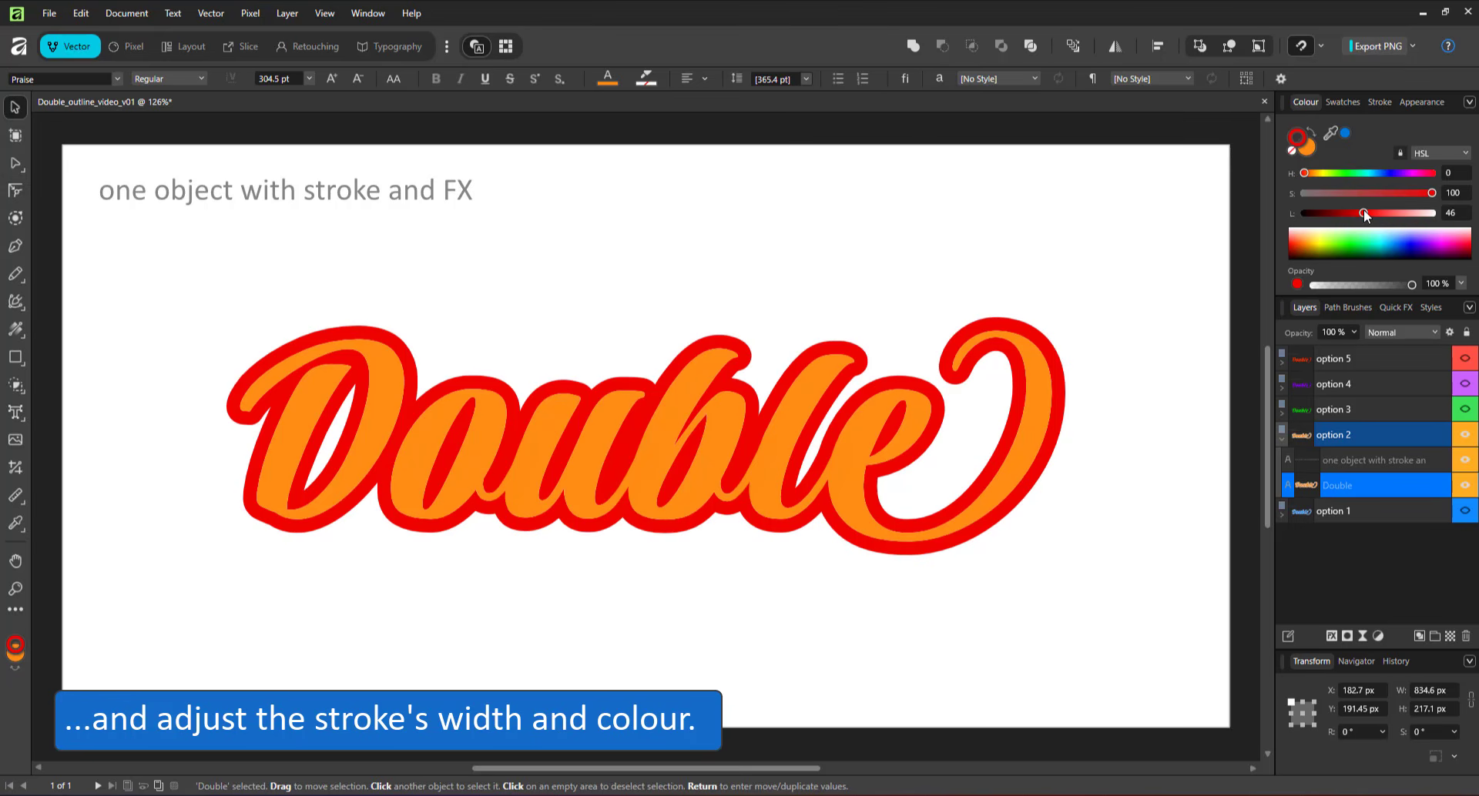
- Align the orange text's stroke to the centre and set its colour to white with lightness 100
left_click(1377, 102)
left_click(1319, 212)
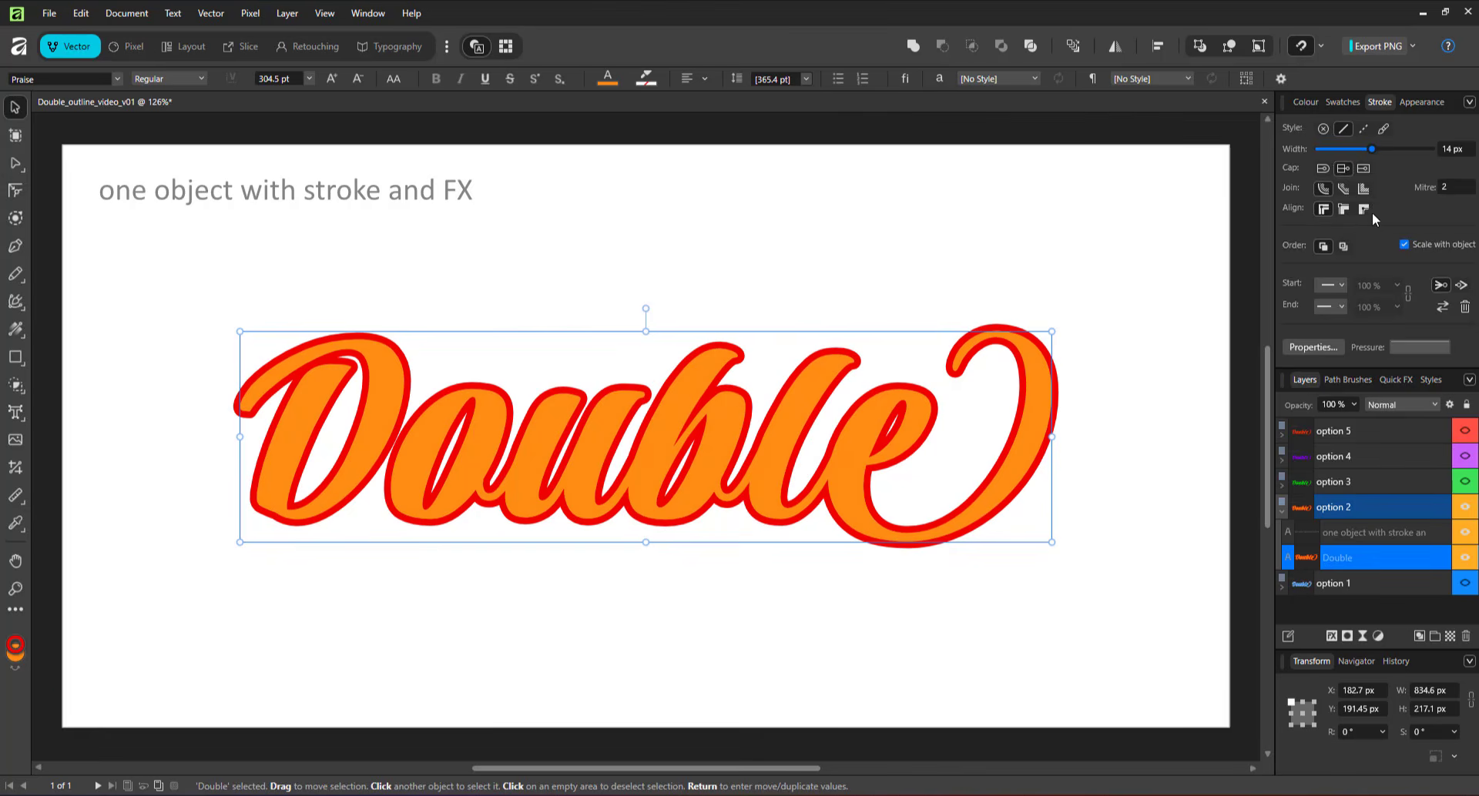
left_click(1299, 106)
left_click_drag(1398, 209, 1433, 212)
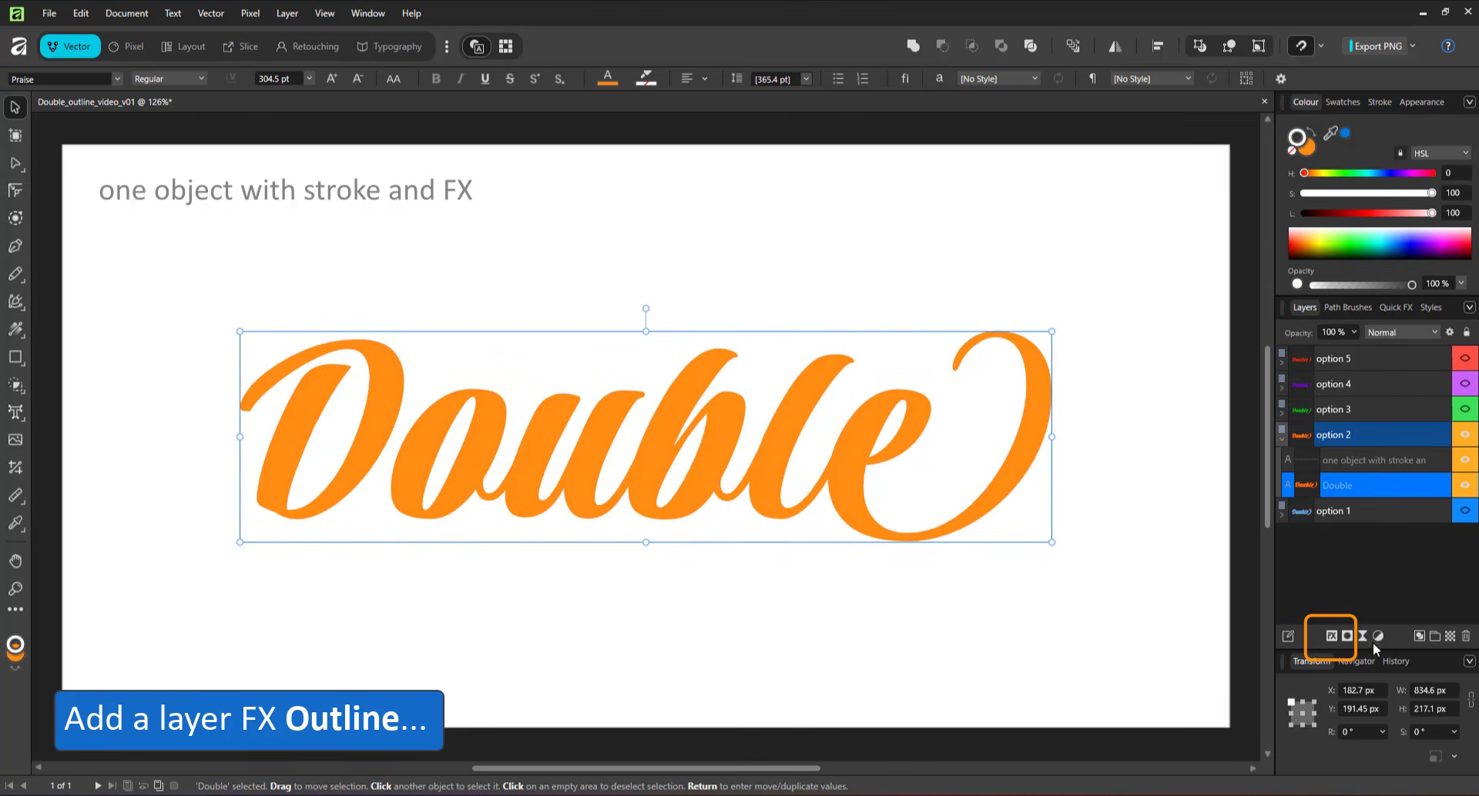
- Add an Outline layer effect to the orange "Double" text and set its radius to 7 px
left_click(1333, 637)
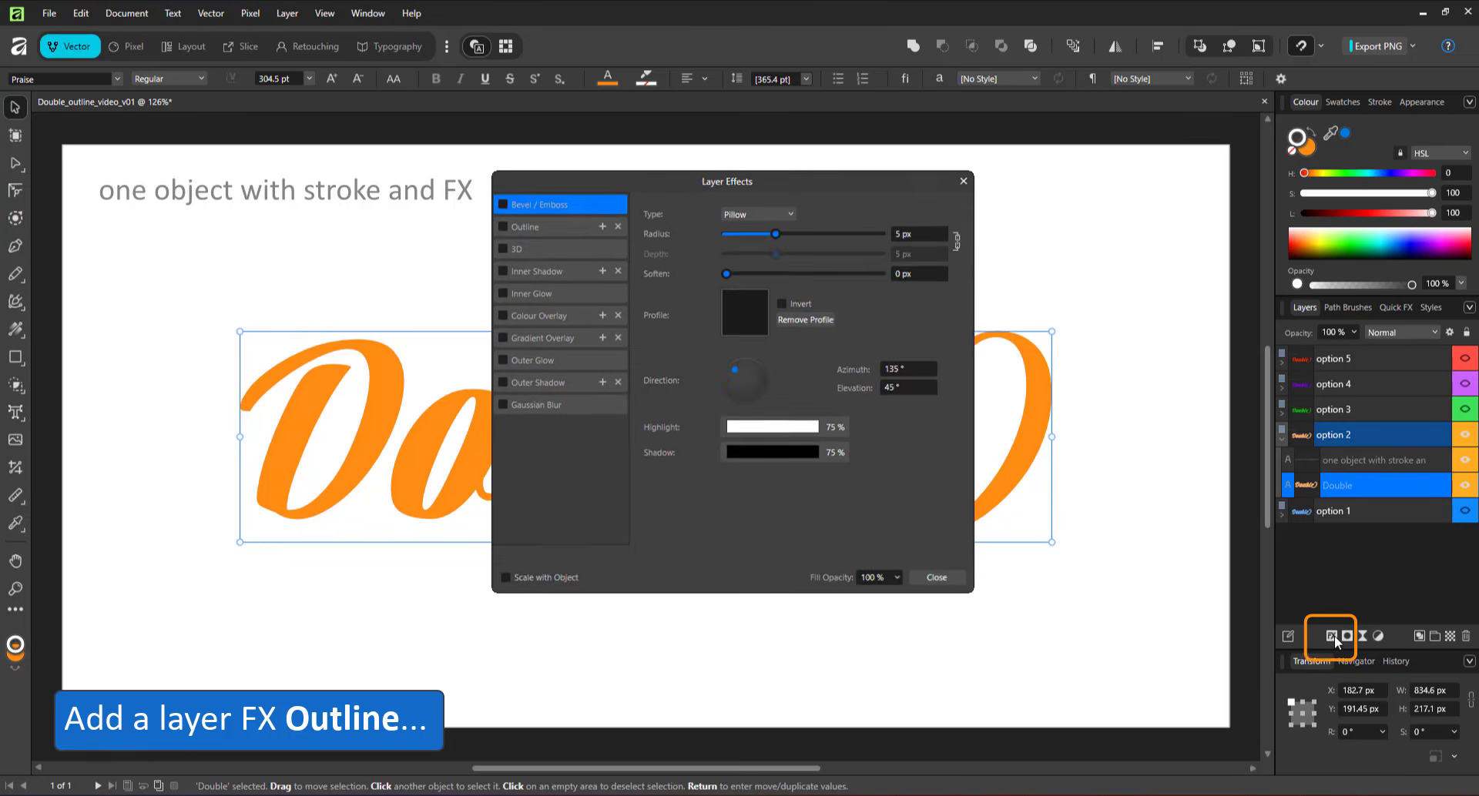
left_click(510, 228)
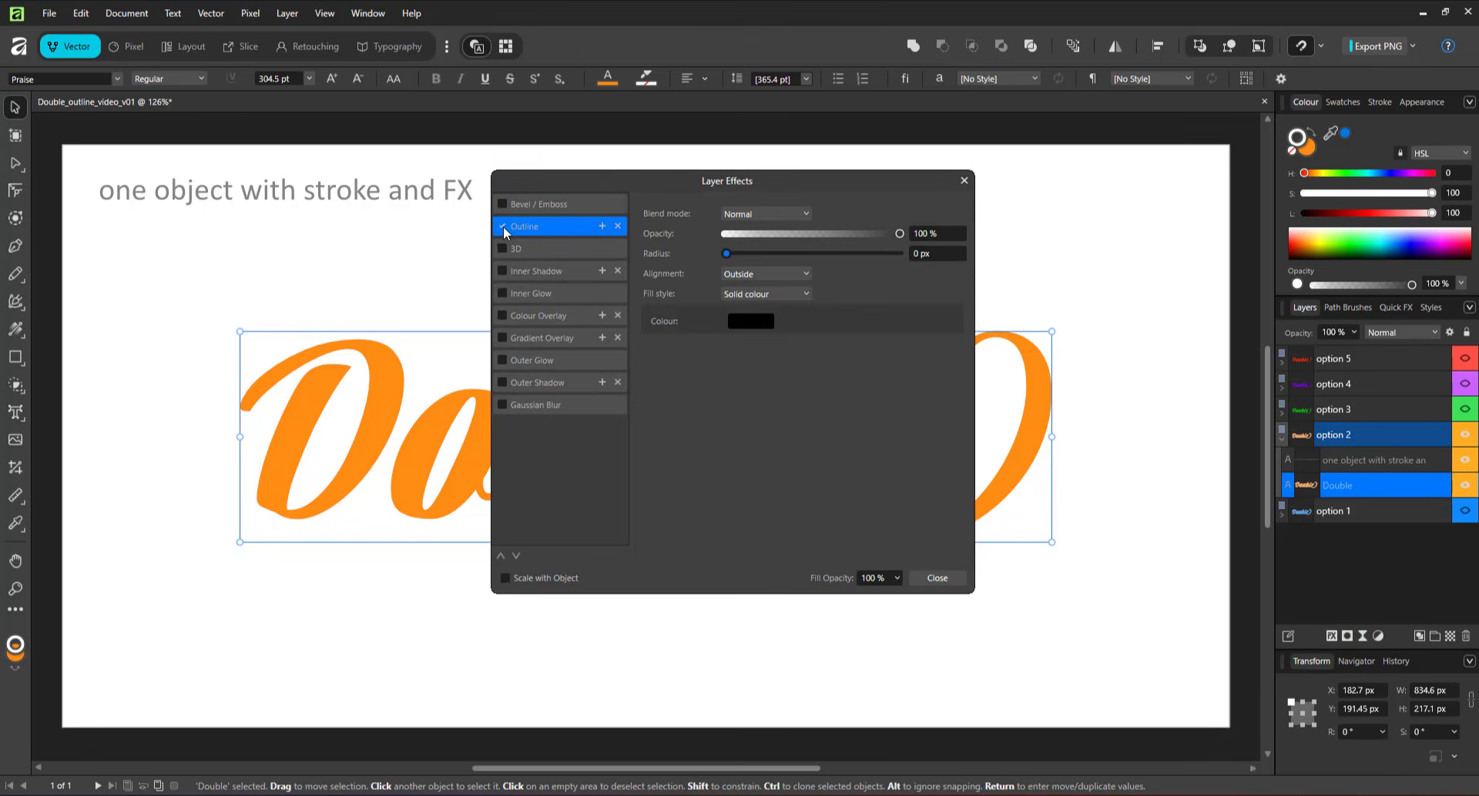
left_click(938, 258)
type("28")
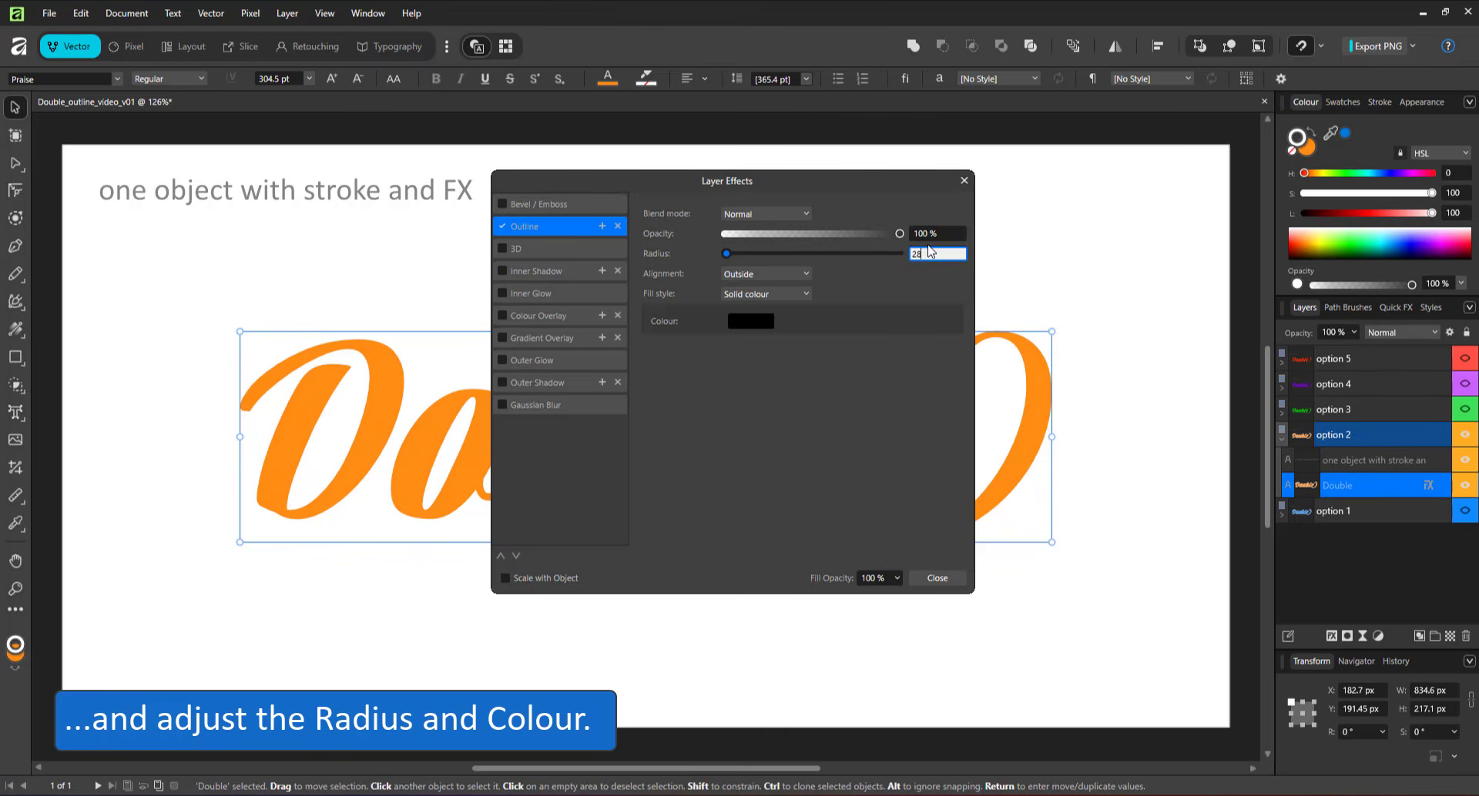
key("Return")
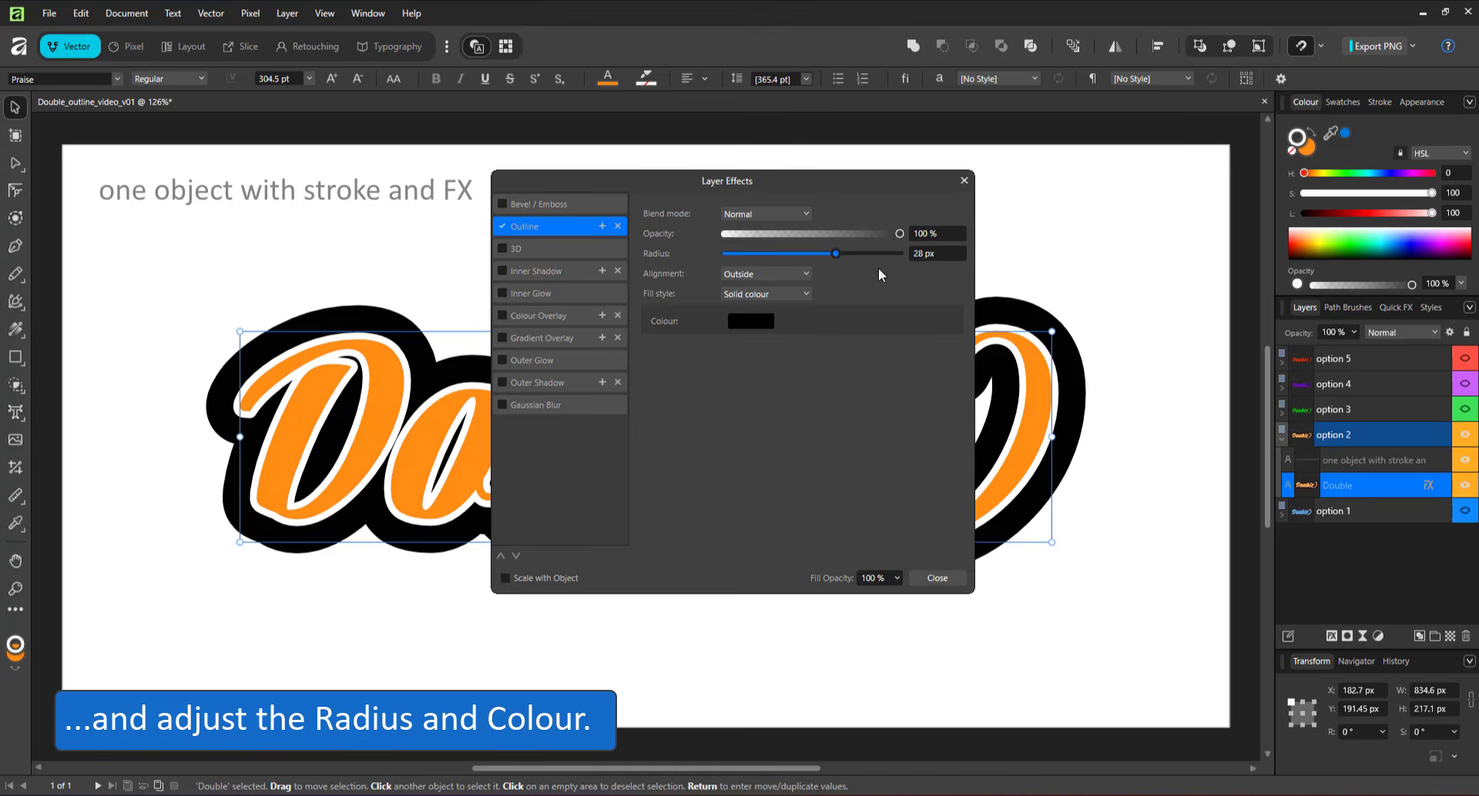
type("14")
key("Return")
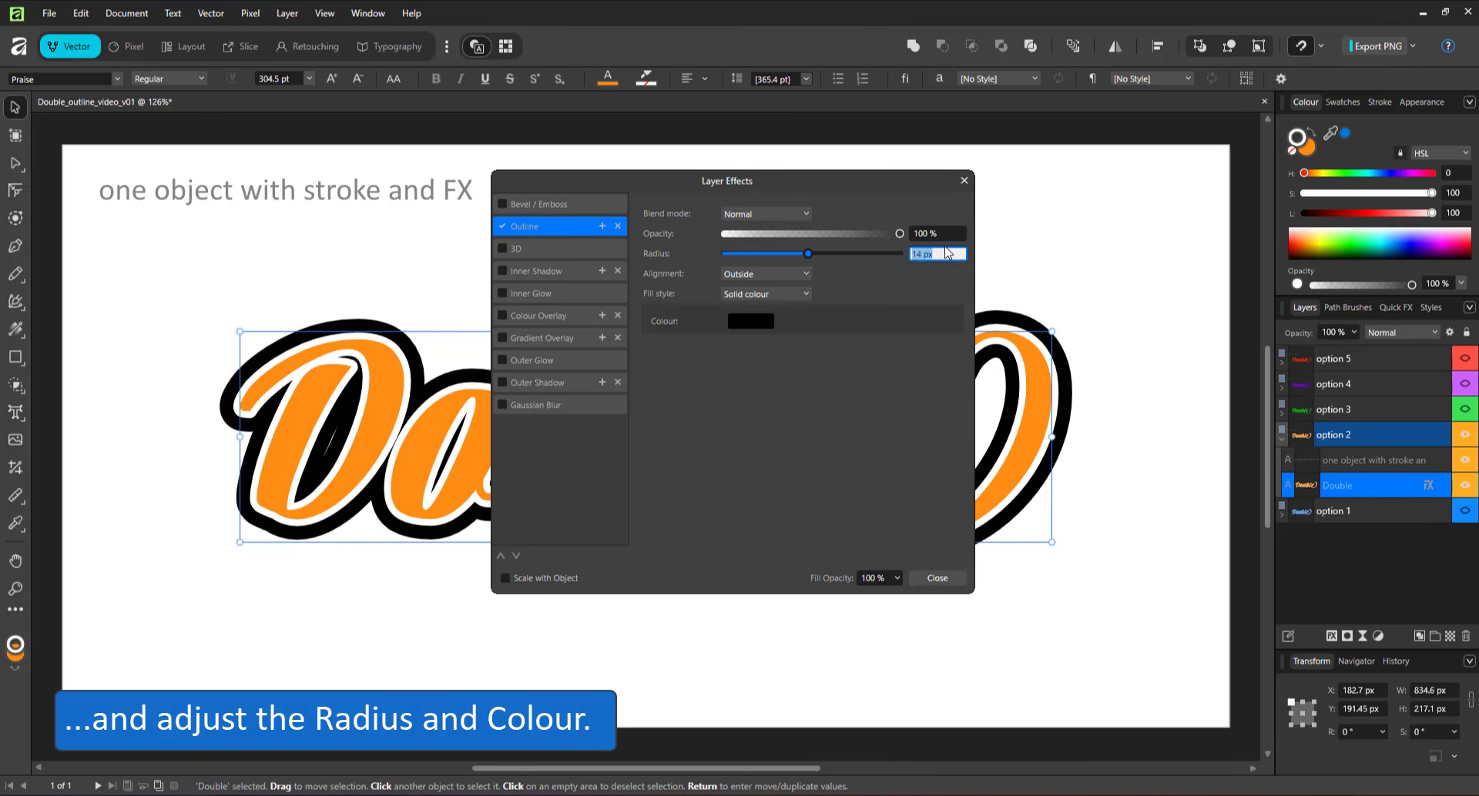
left_click(945, 248)
type("7")
key("Return")
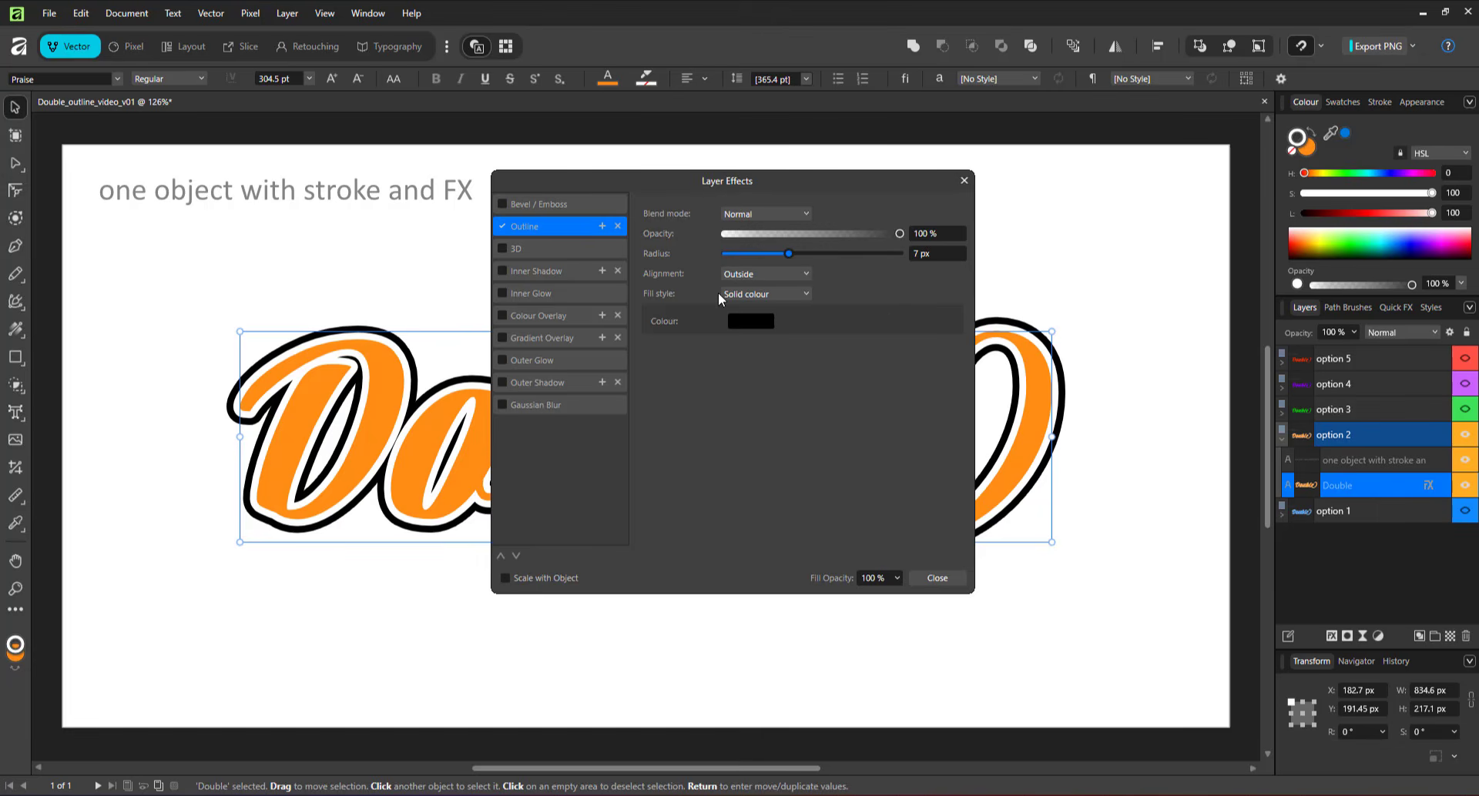
- Set the Outline effect's colour to orange-red with hue 11, saturation 100 and lightness 50, and close the layer effects
left_click(740, 319)
left_click(688, 367)
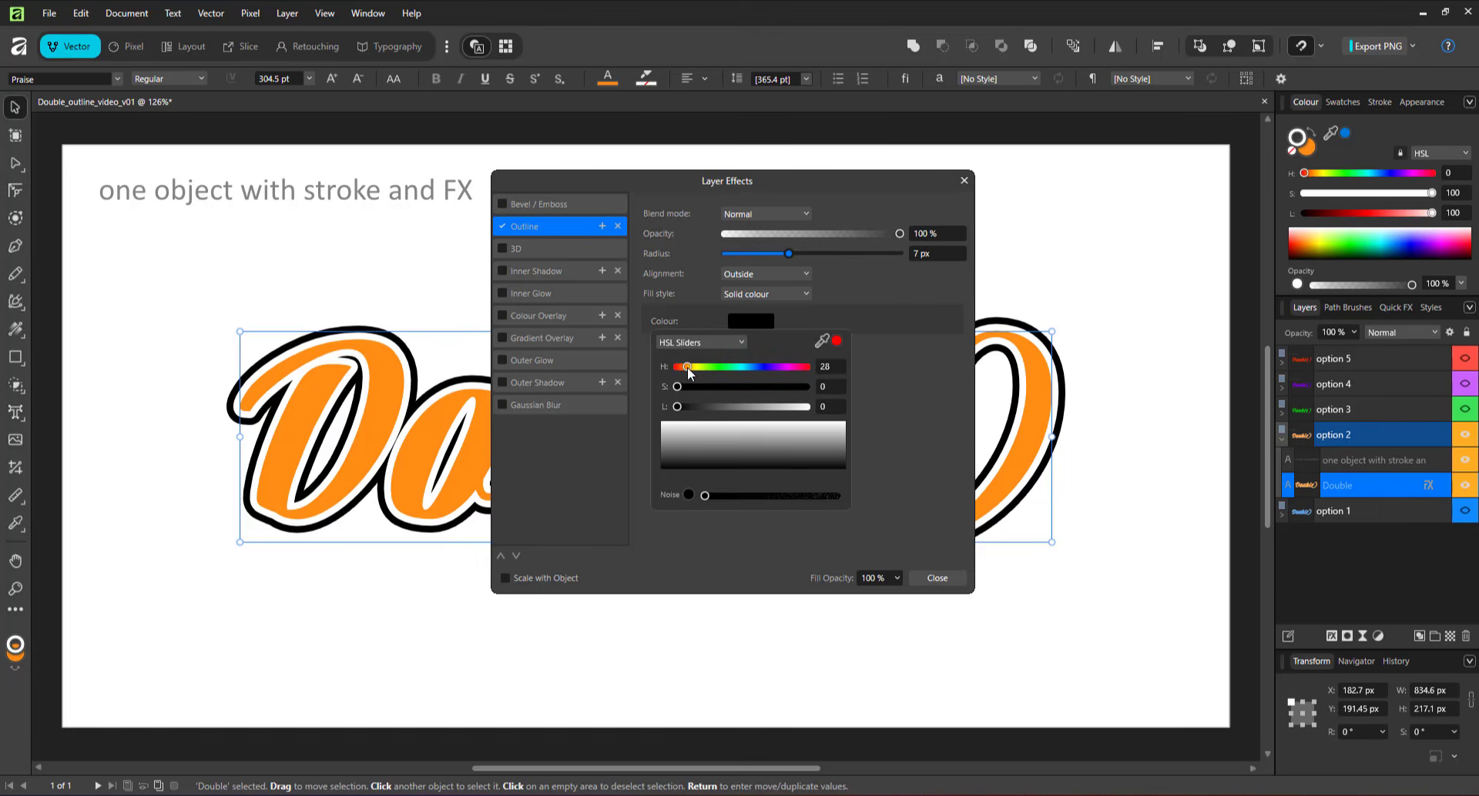
left_click(836, 341)
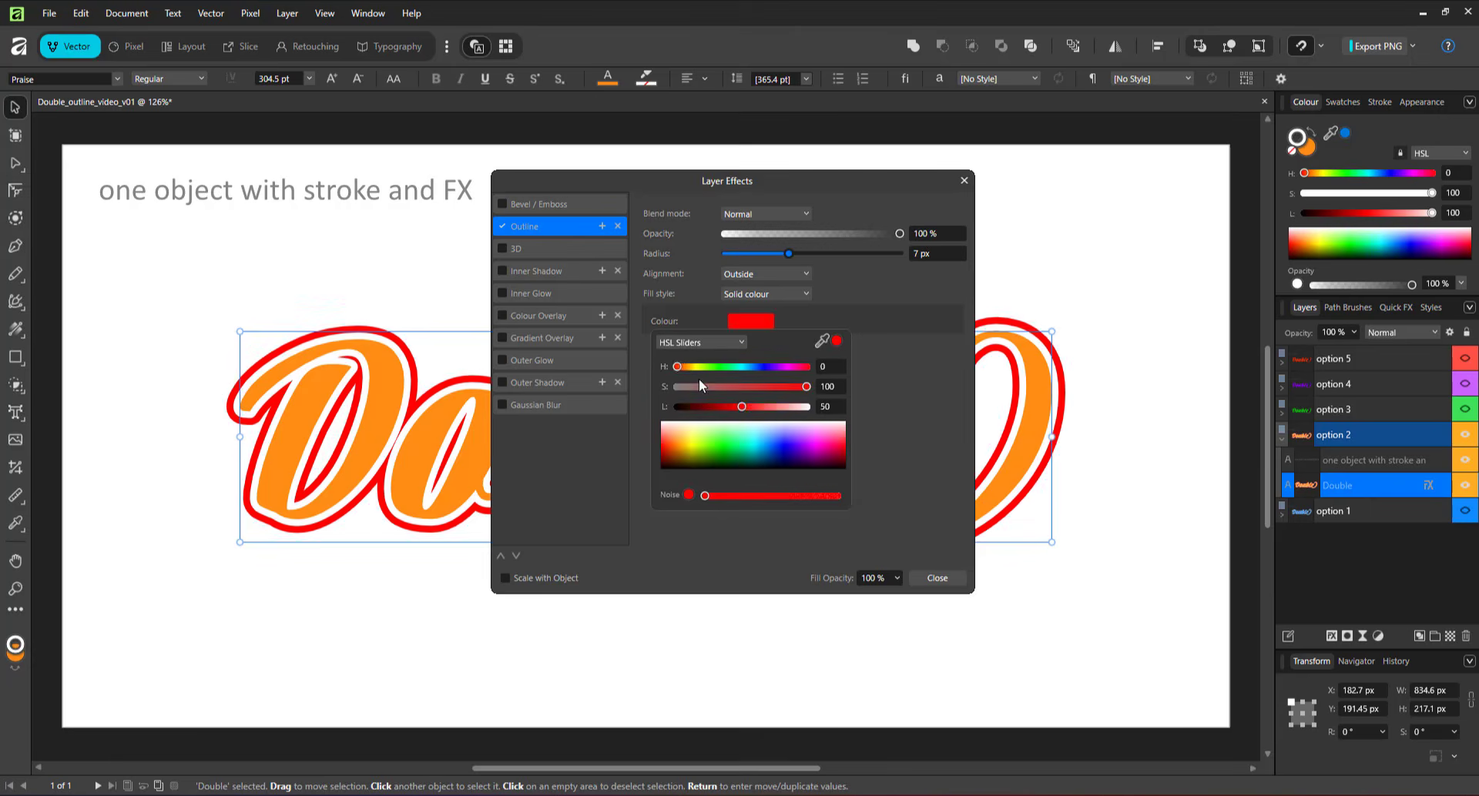
left_click_drag(688, 368, 682, 370)
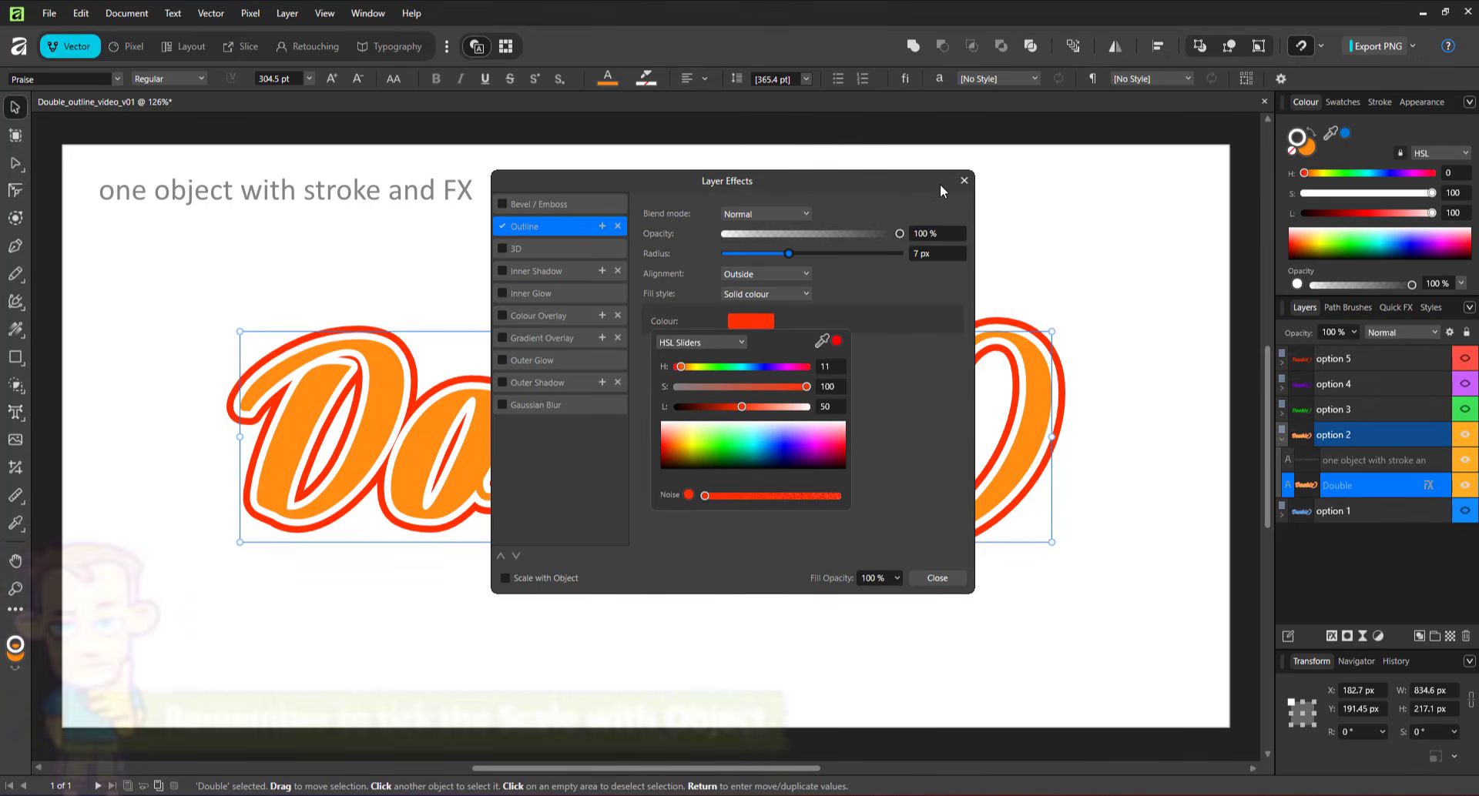
left_click(964, 180)
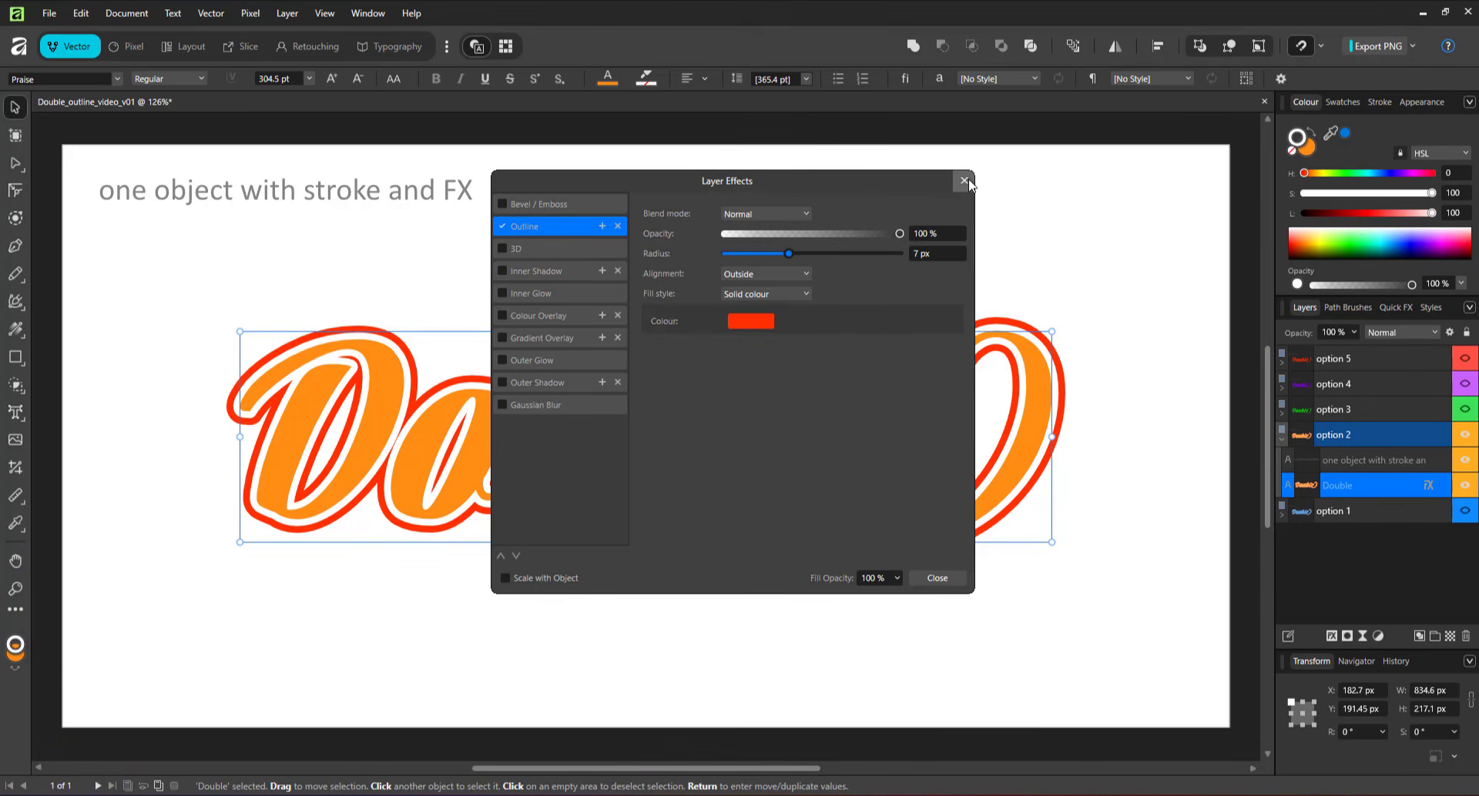
left_click(964, 180)
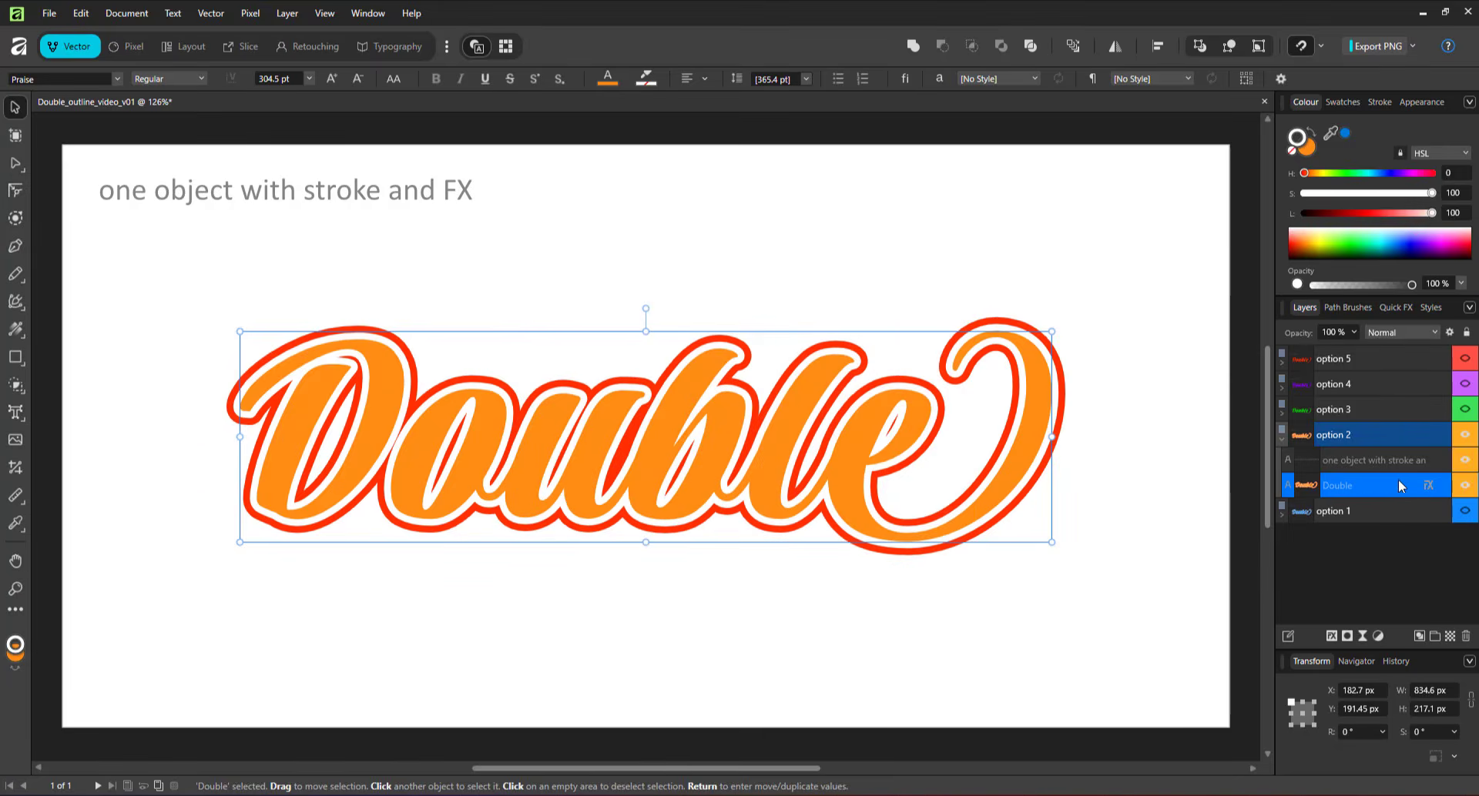
- Collapse and hide the option 2 layer and show the option 3 layer
left_click(1282, 438)
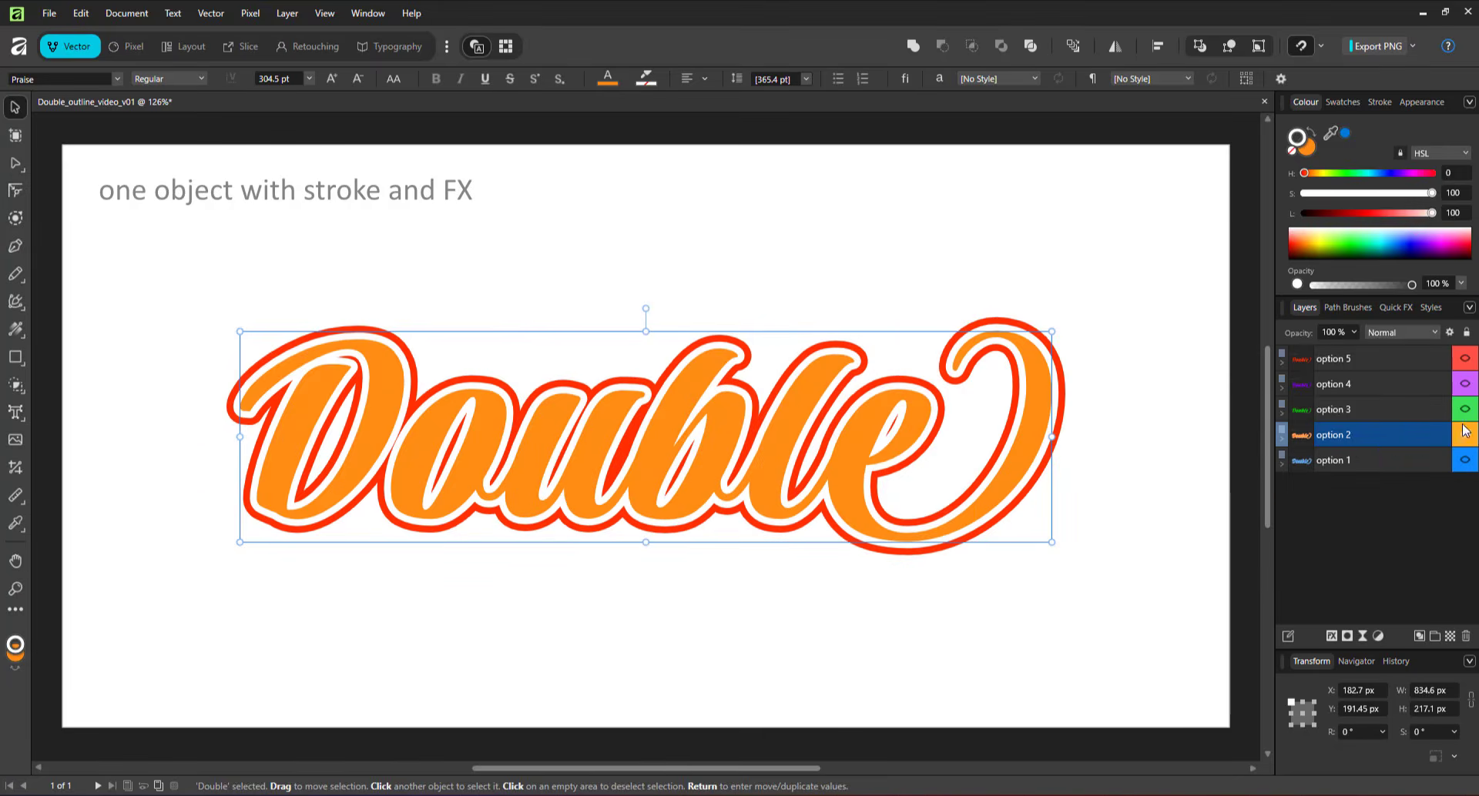
left_click(1465, 435)
left_click(1465, 410)
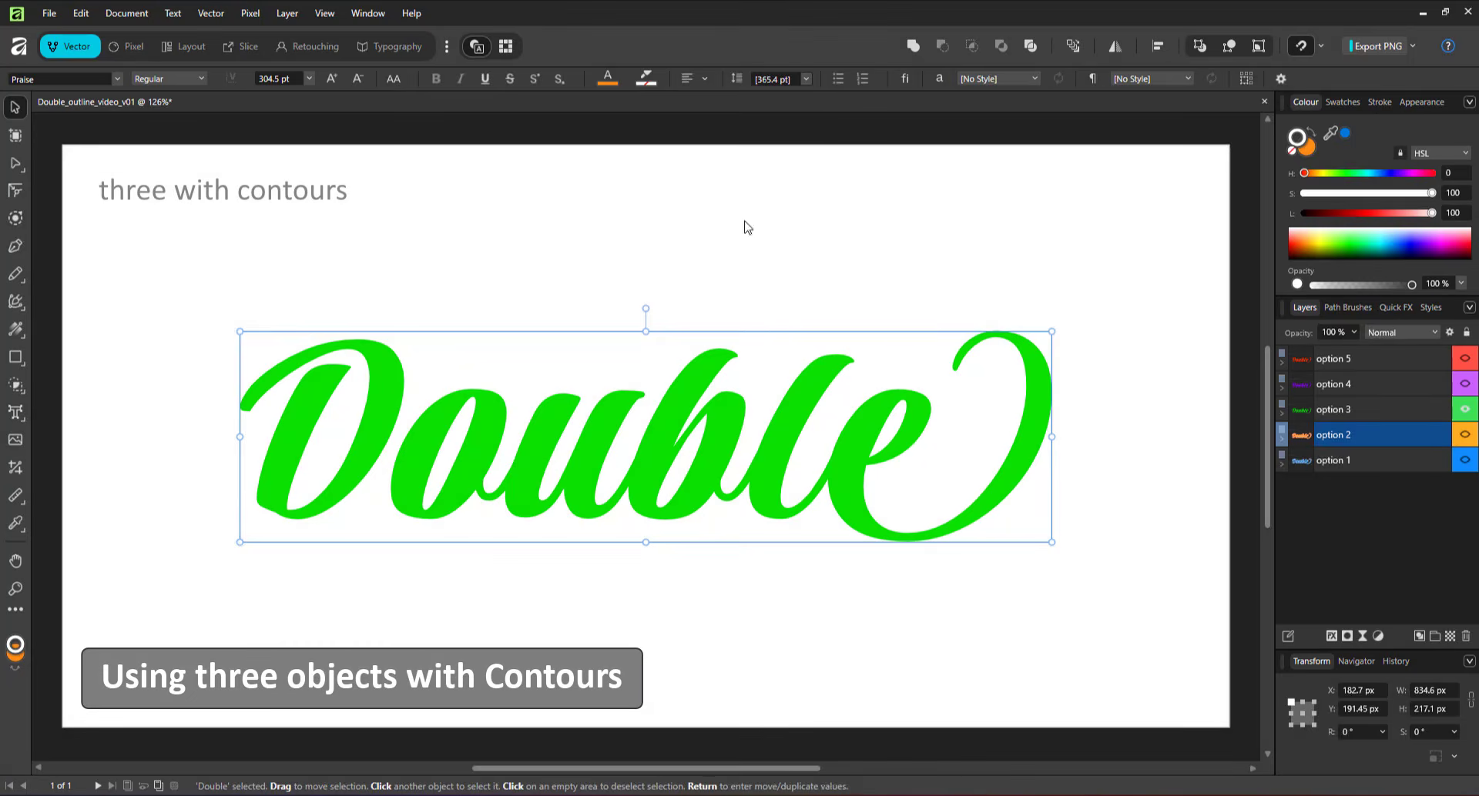
- Duplicate the green "Double" text and set the lower copy's fill to dark green with hue 117 and lightness 33
left_click(894, 321)
left_click(1032, 439)
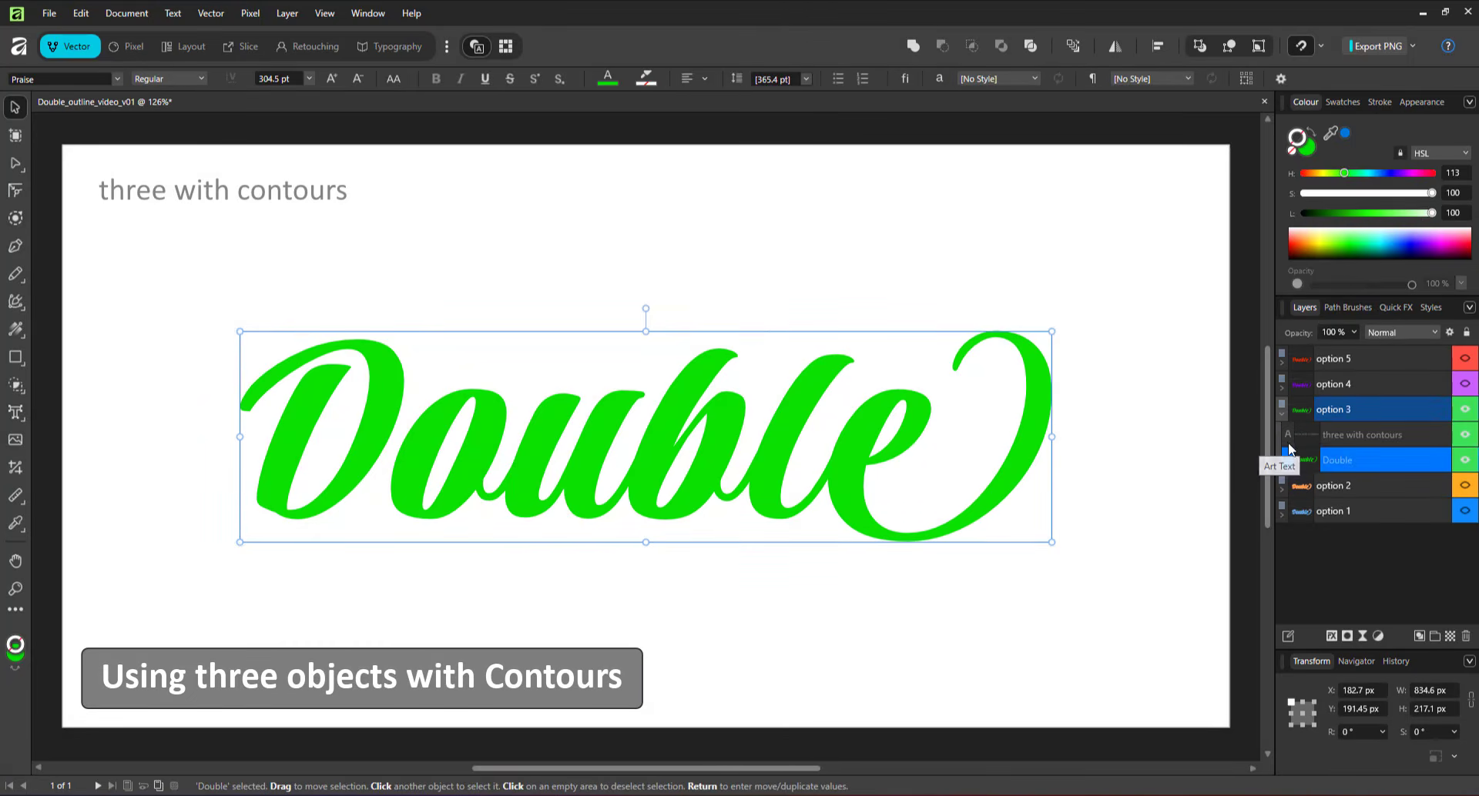
key("ctrl+j")
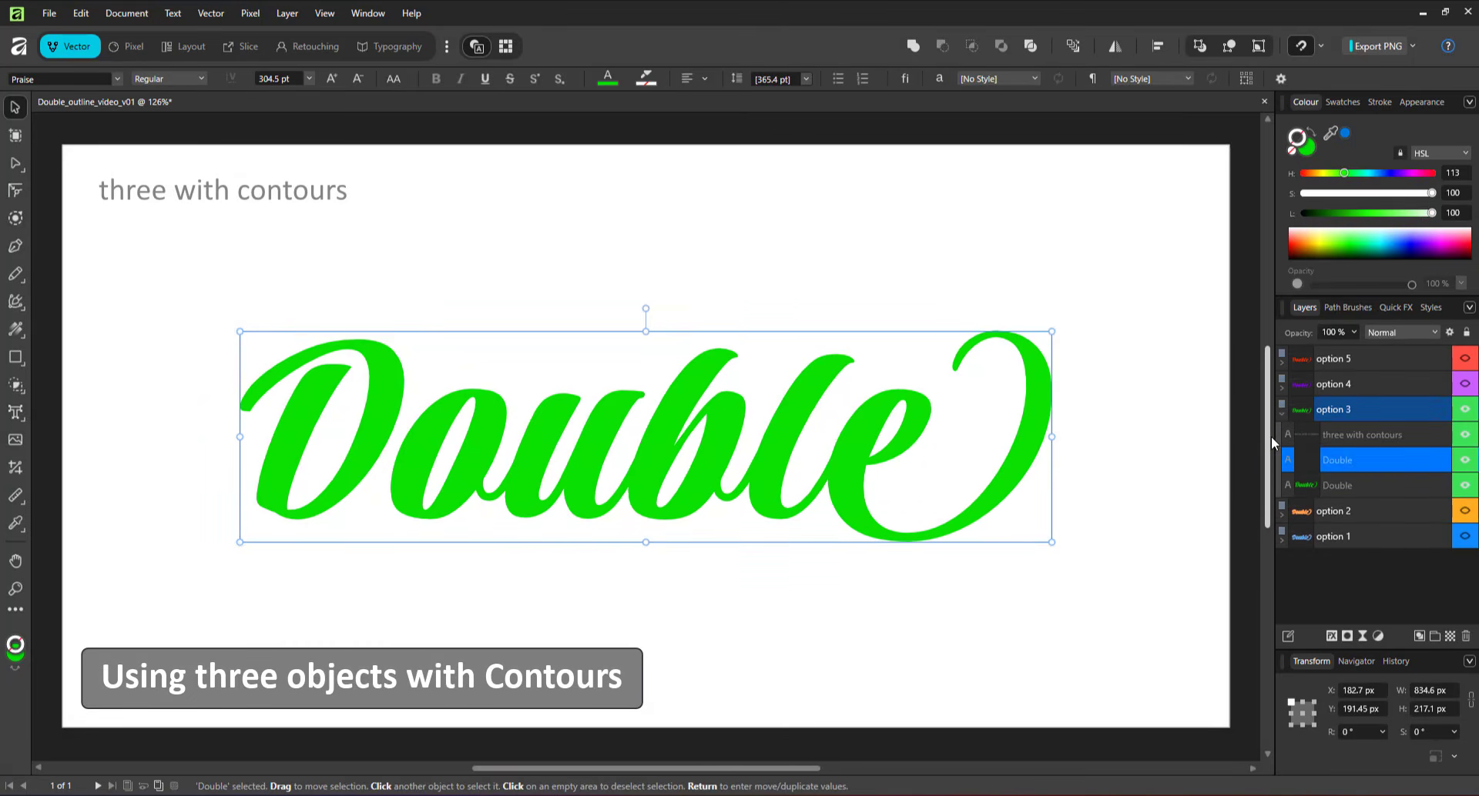
left_click(1333, 484)
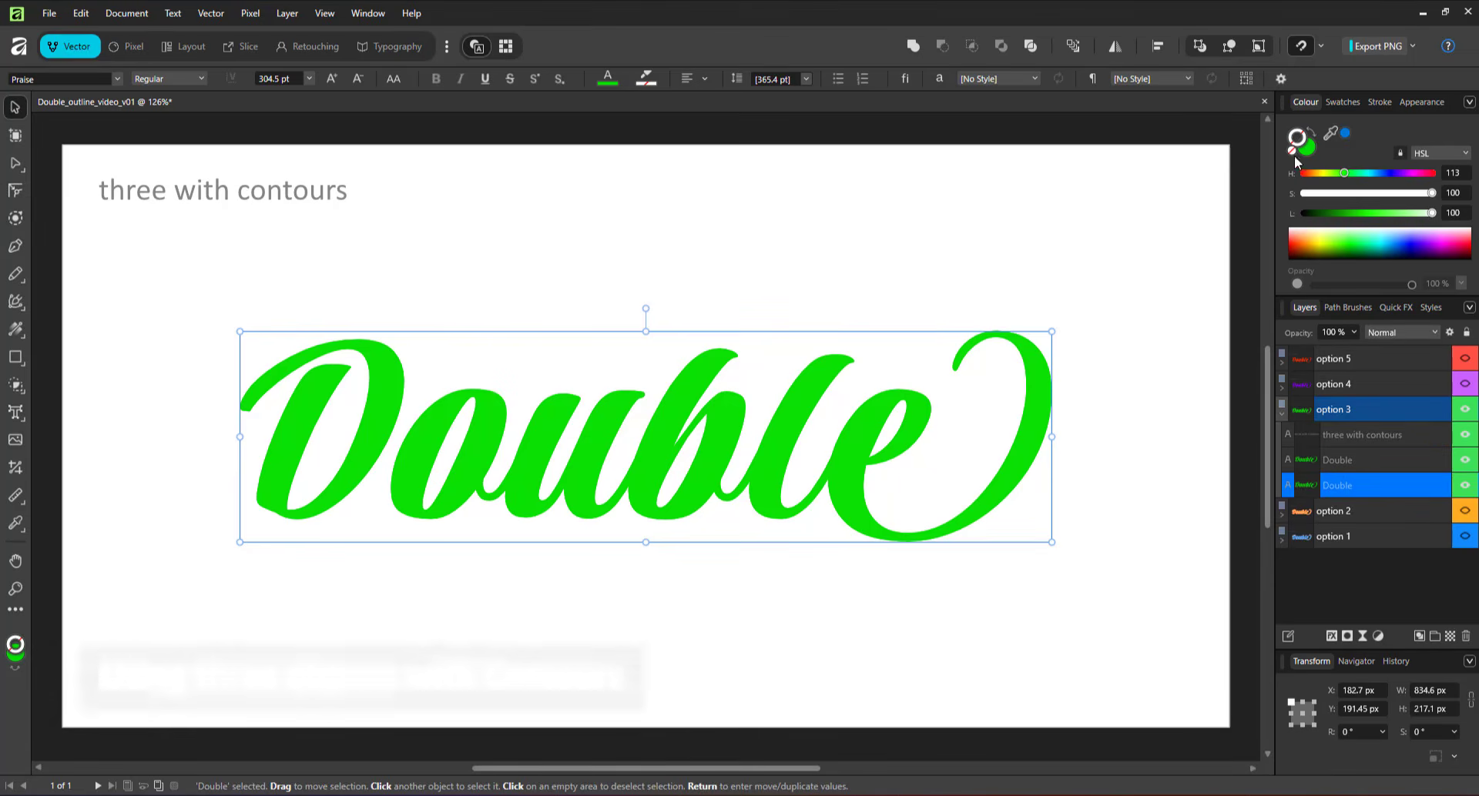
left_click_drag(1359, 212, 1347, 213)
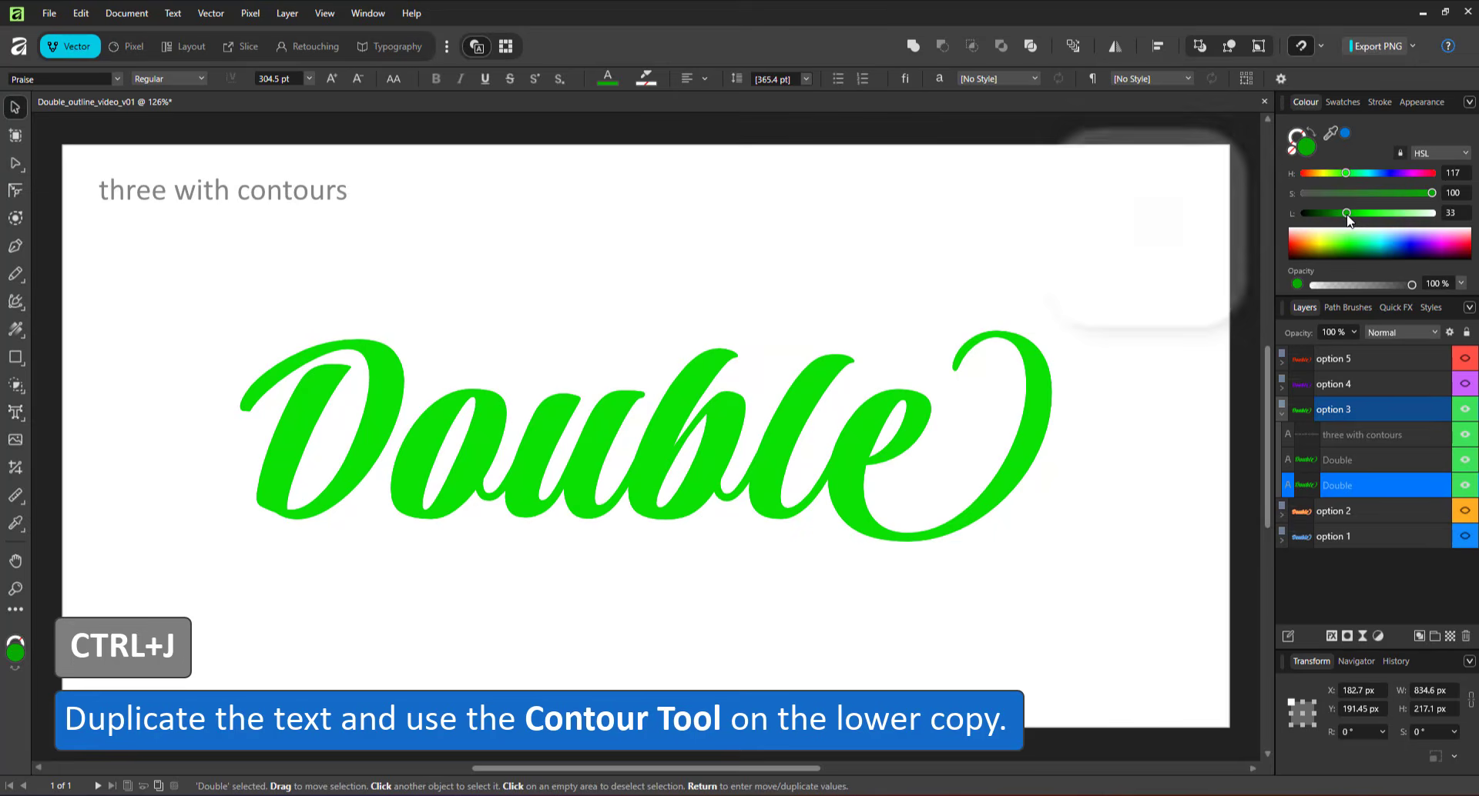
- Apply a 7 px contour to the lower dark green copy with the Contour tool
left_click(17, 217)
left_click_drag(739, 420, 744, 415)
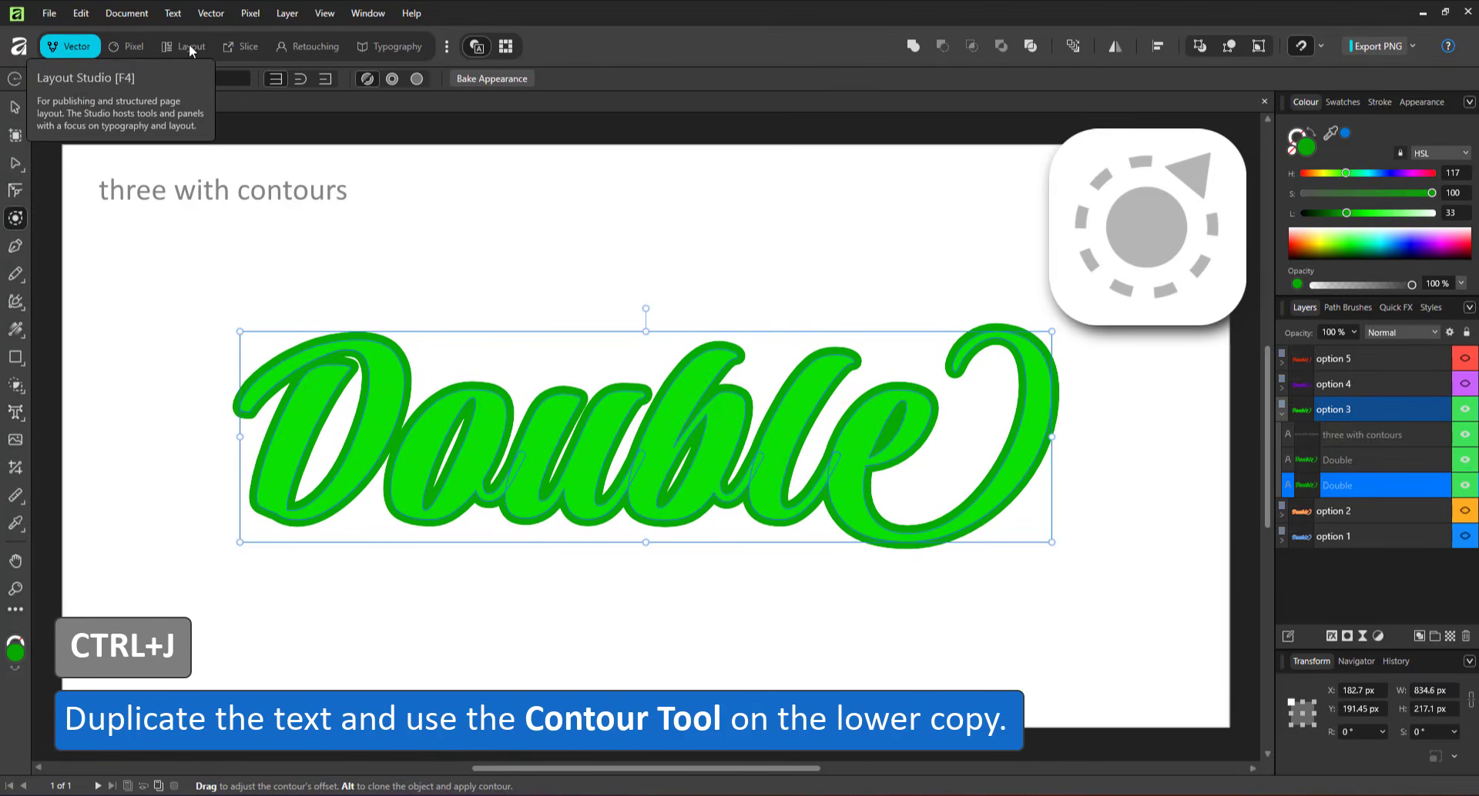
type("7")
key("Return")
- Duplicate the contoured dark green text with a wider 14 px contour and place that copy below the 7 px one
key("ctrl+j")
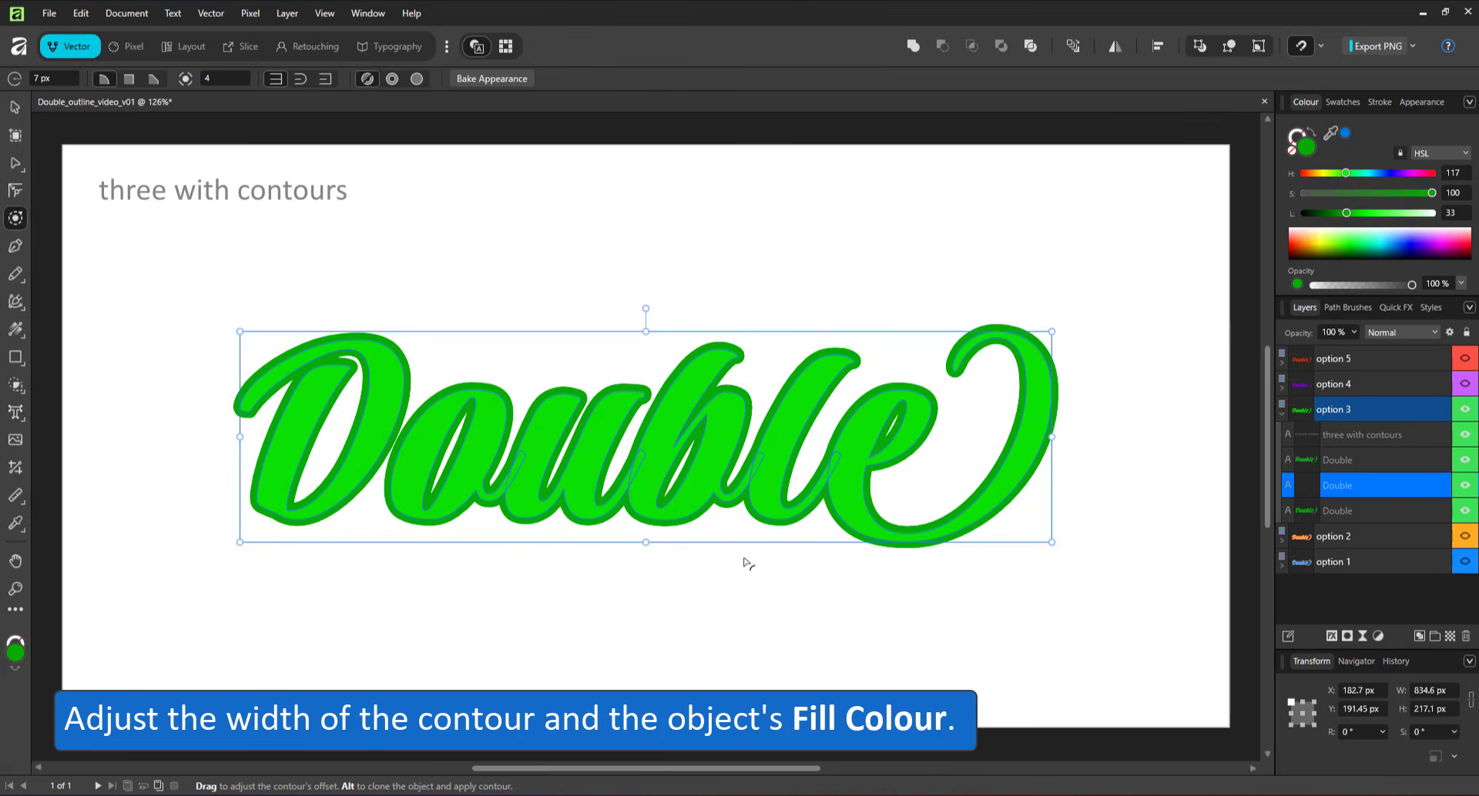
key("ctrl+j")
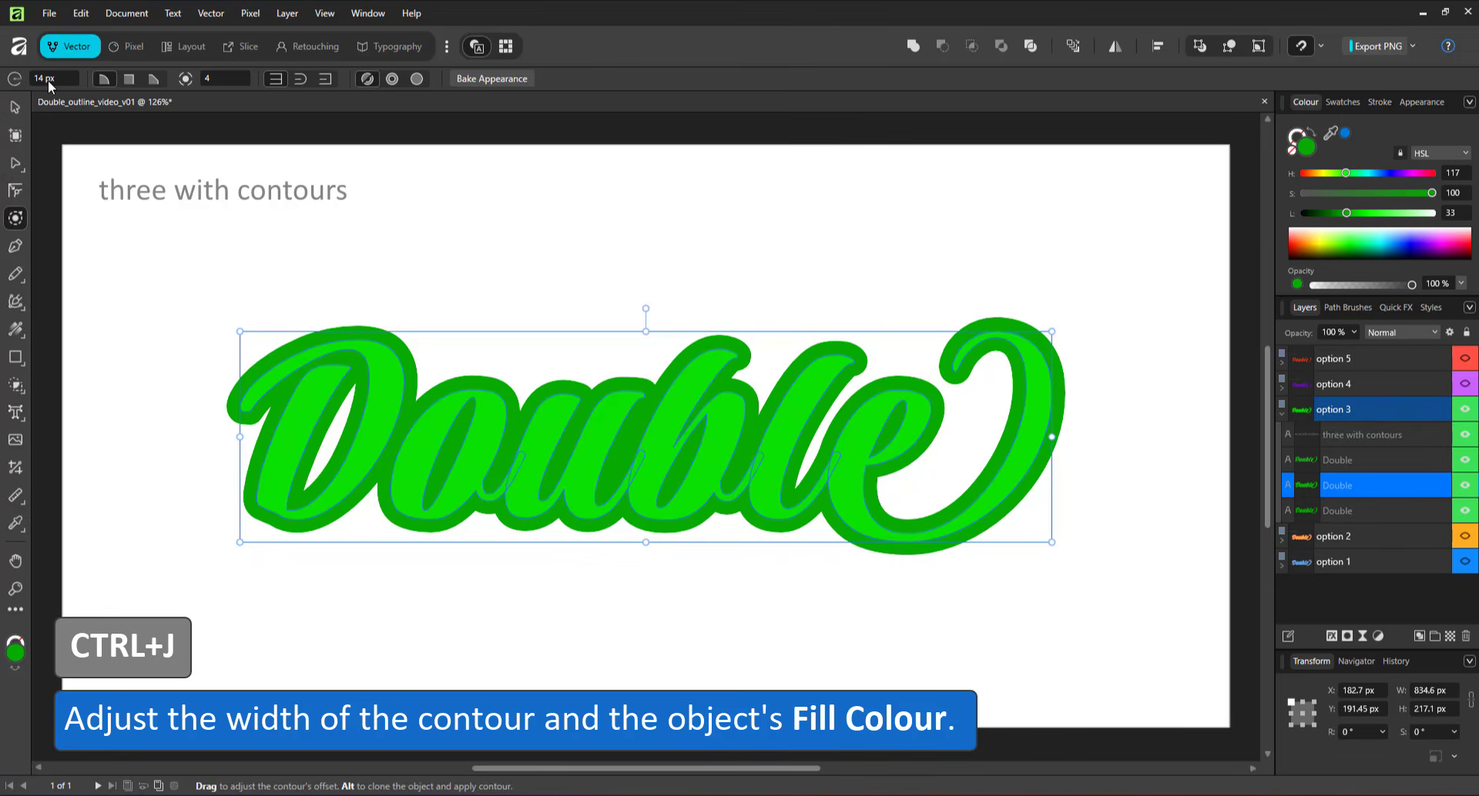
left_click(13, 110)
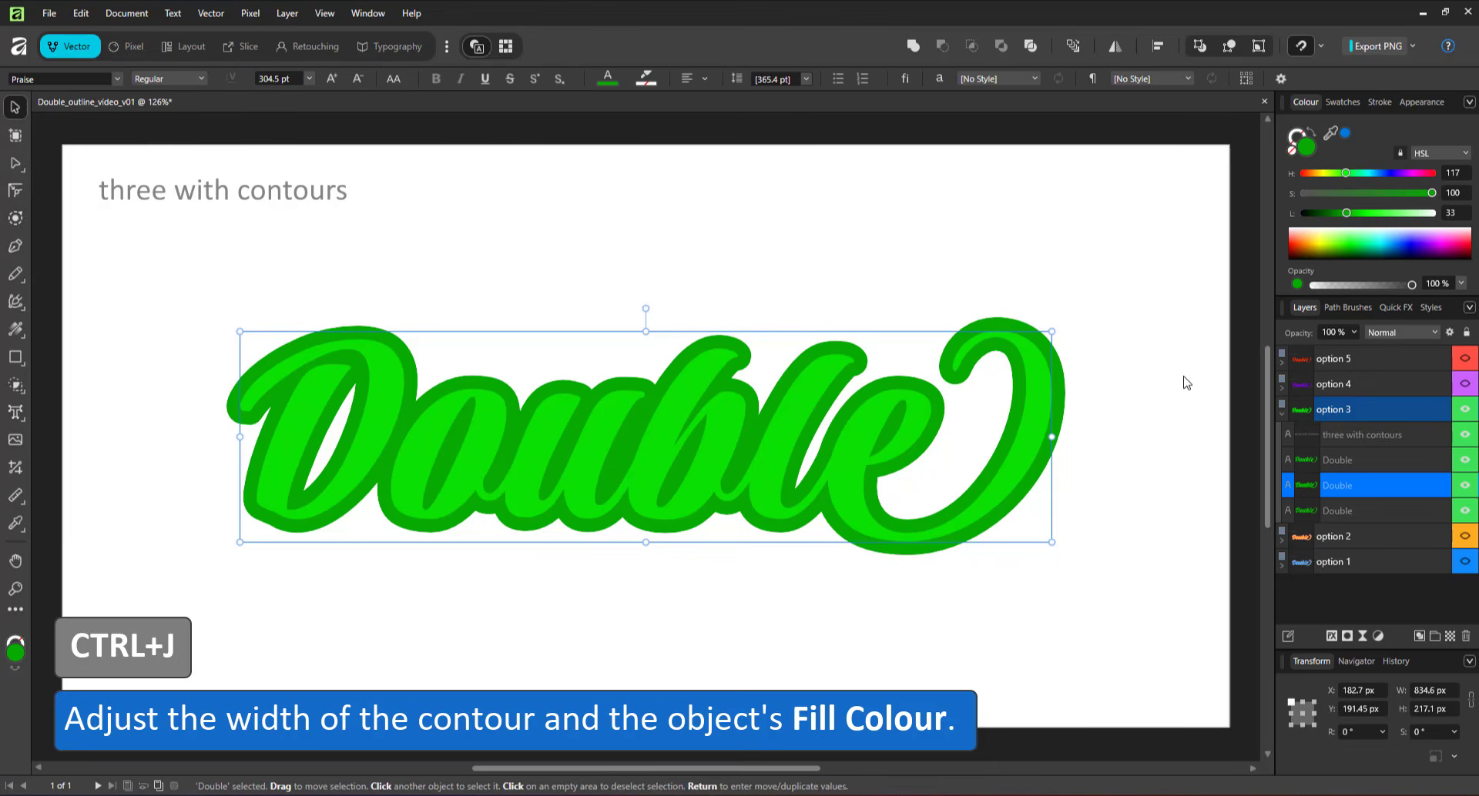
key("alt+[")
- Set the fill of the middle "Double" copy to white with lightness 100
left_click(1326, 486)
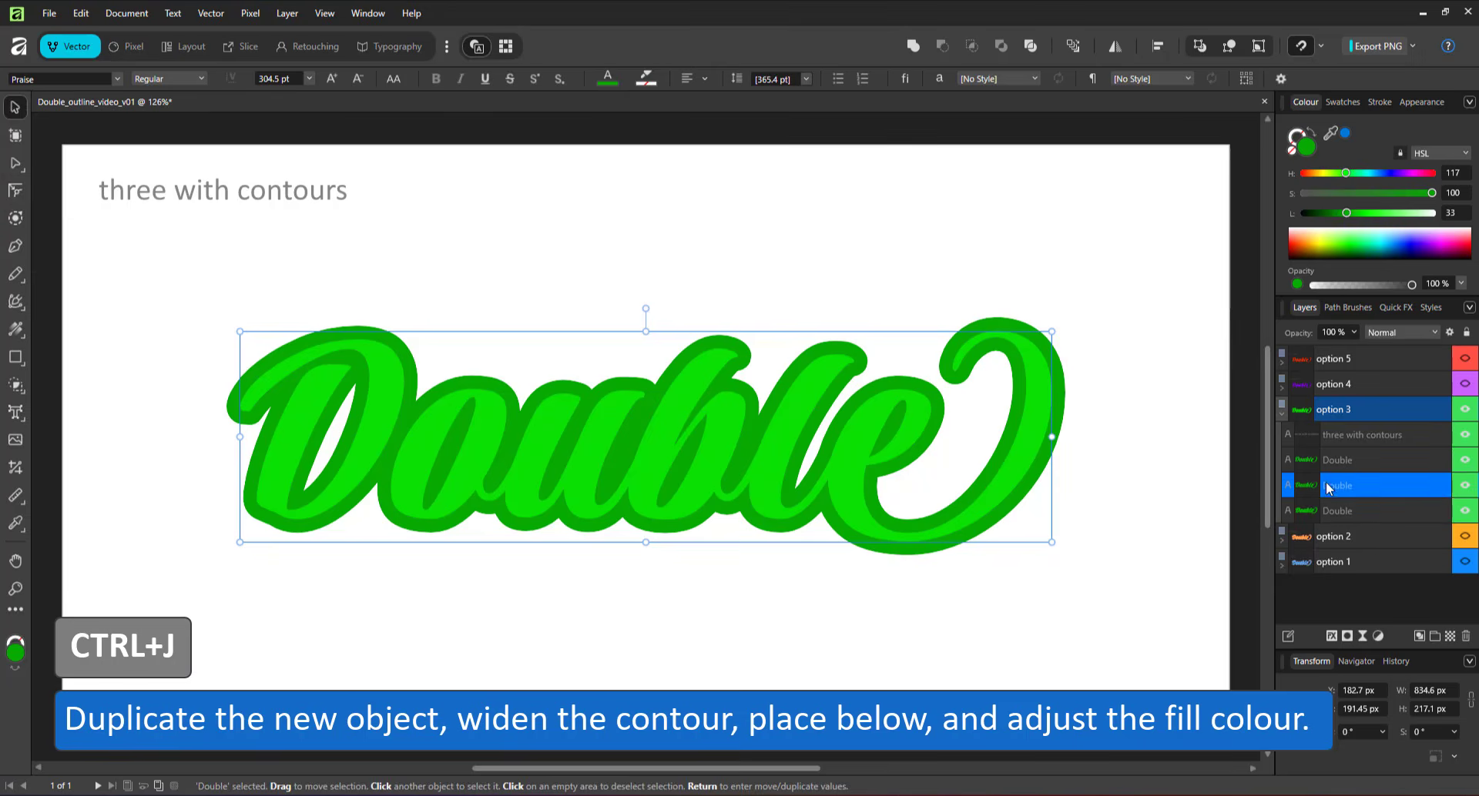
left_click(1422, 214)
left_click_drag(1422, 214, 1433, 214)
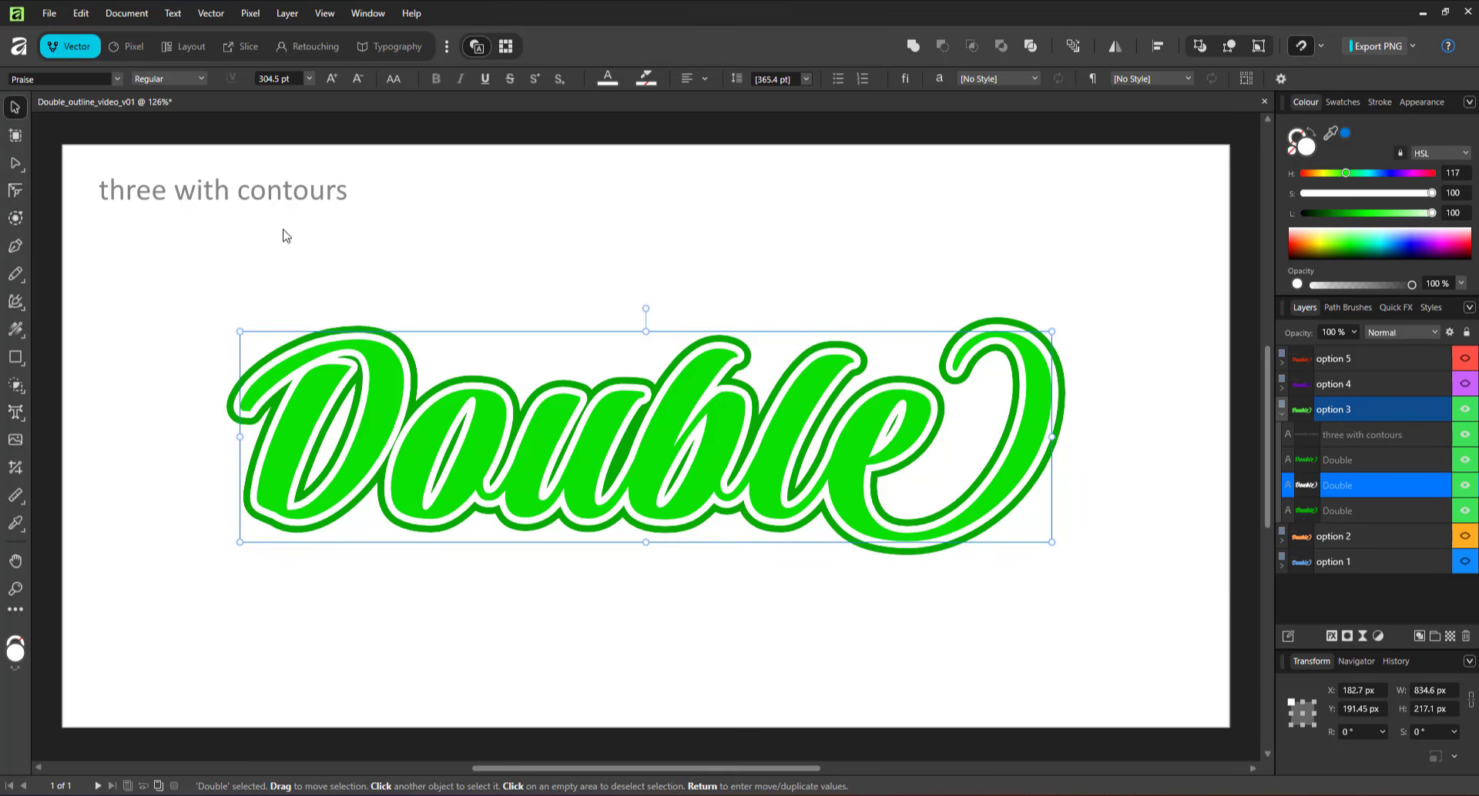
- Select all three "Double" objects in option 3 and try scaling them together, then clear the selection
left_click_drag(219, 273, 1122, 604)
mouse_move(1052, 331)
left_mouse_down()
mouse_move(865, 532)
mouse_move(1052, 331)
left_mouse_up()
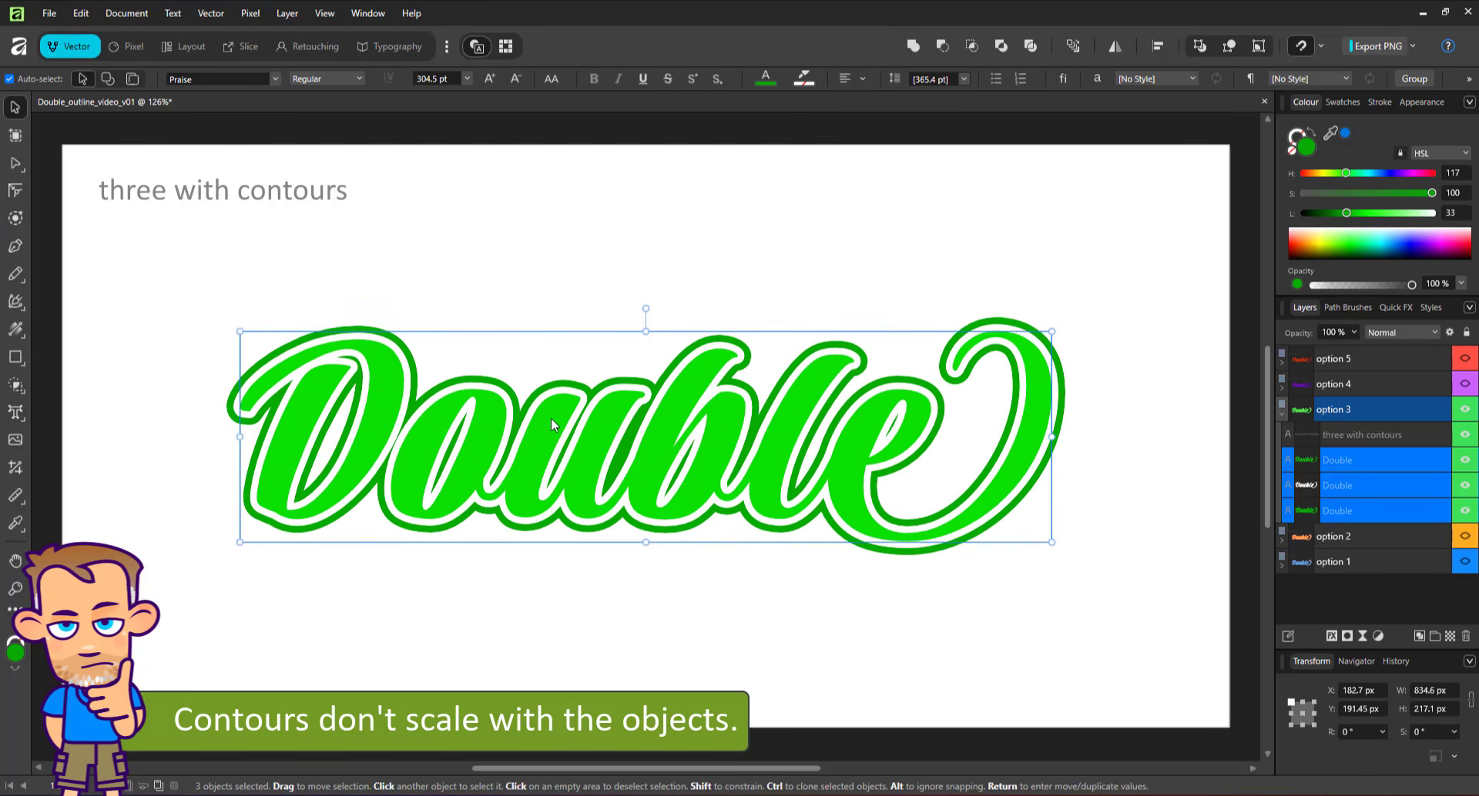
left_click(1066, 475)
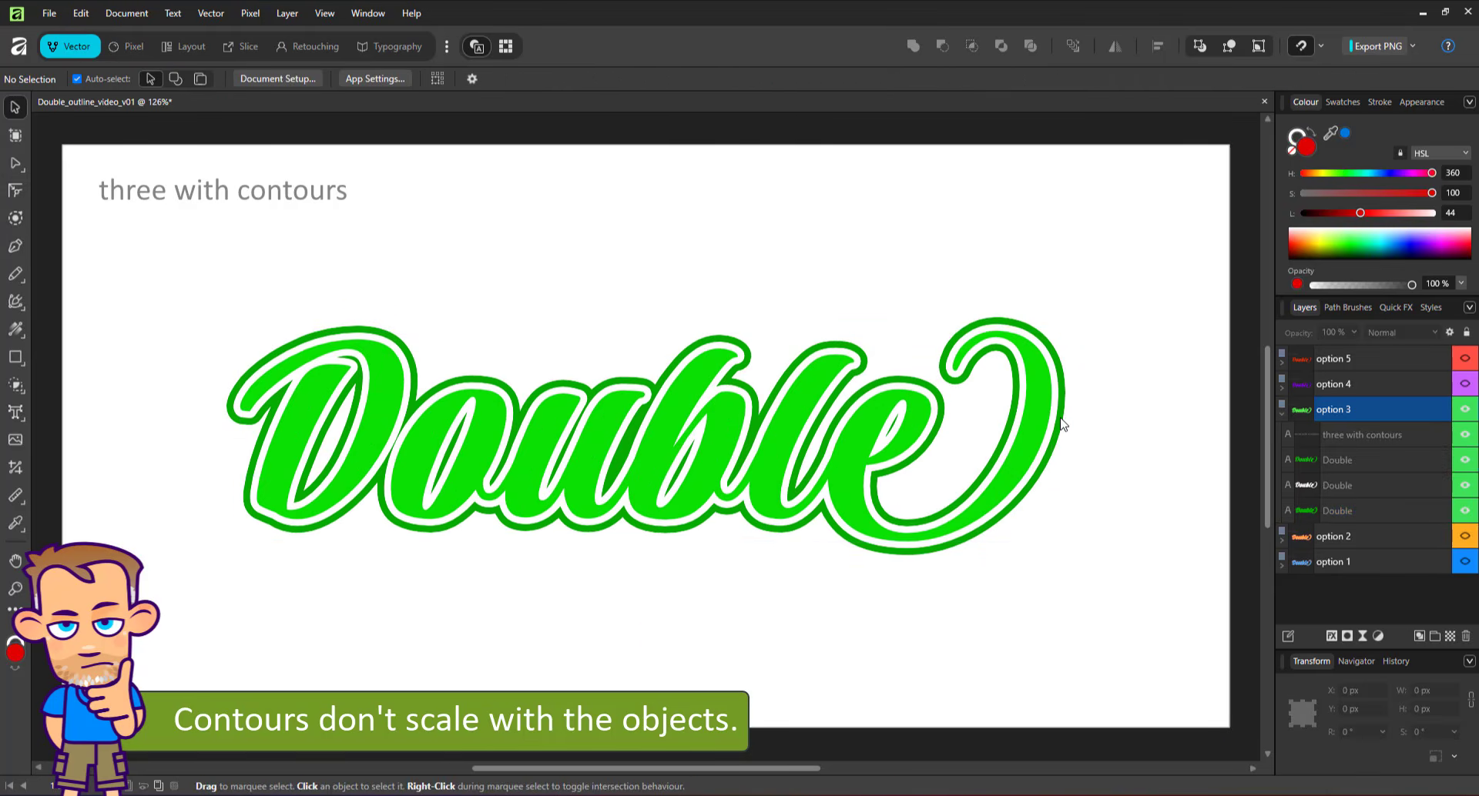
- Examine the Bake Appearance option of the Contour tool for the bottom dark green copy
left_click(1348, 508)
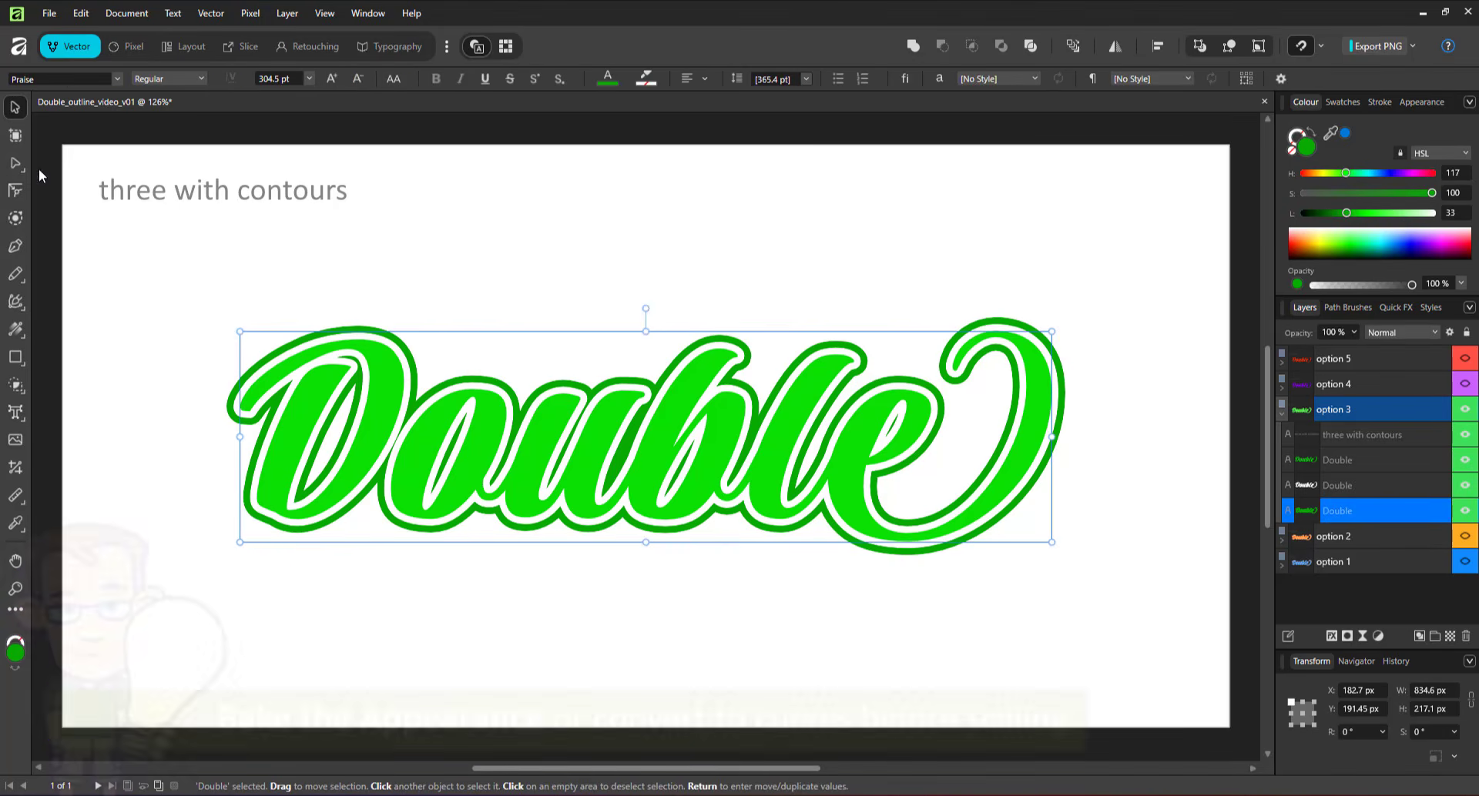
key("j")
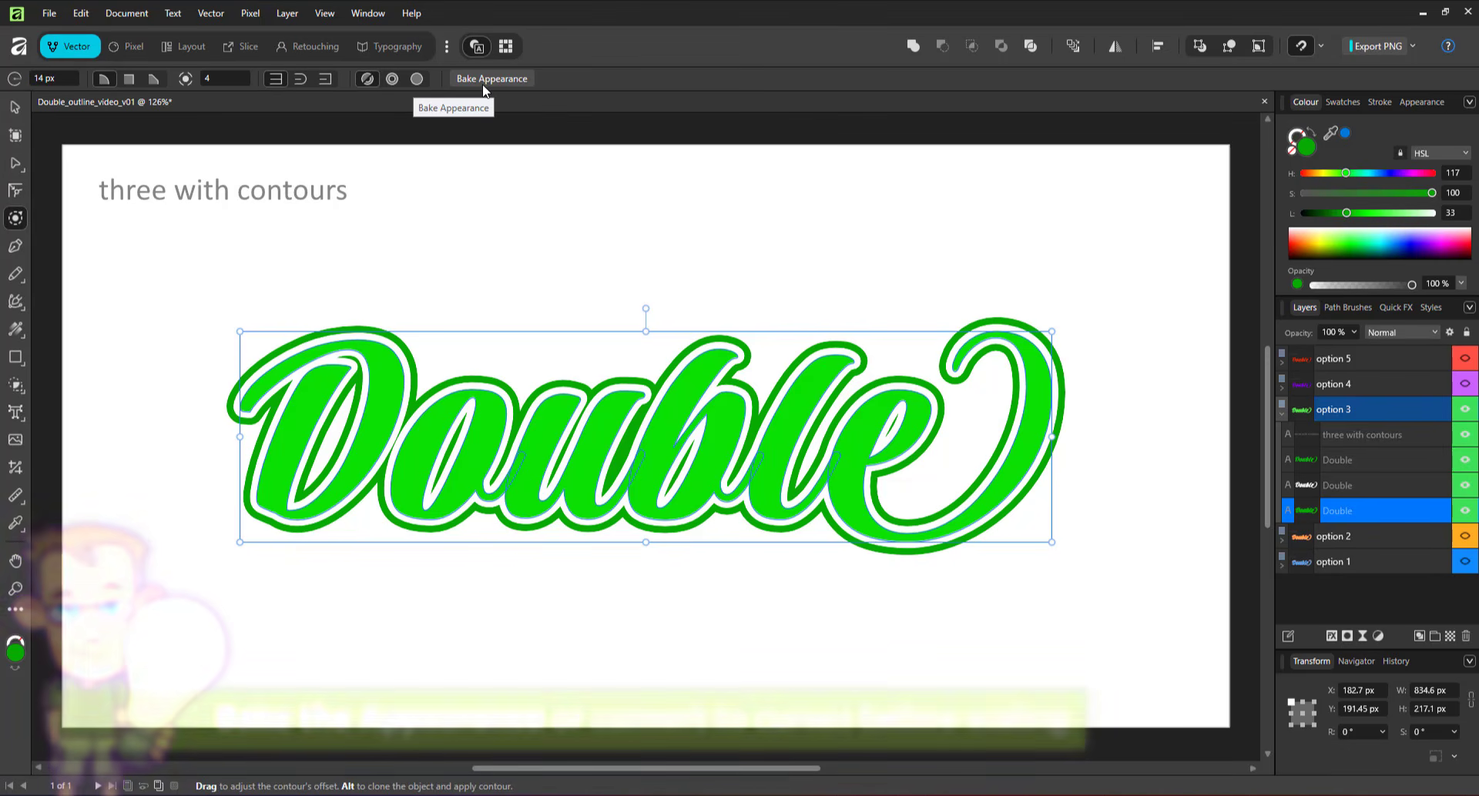
key("v")
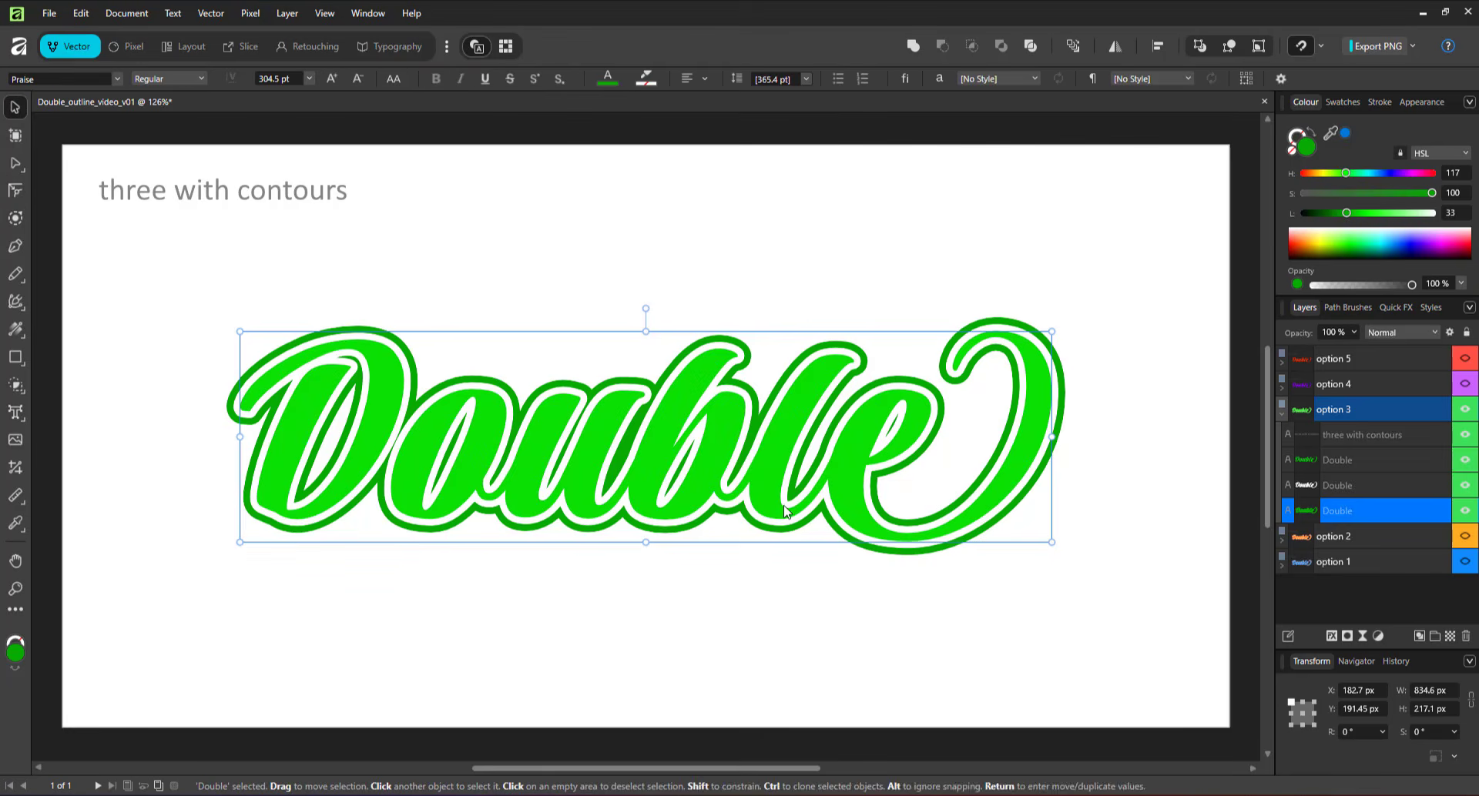
- Collapse and hide the option 3 layer and show the option 4 layer
left_click(1282, 413)
left_click(1465, 409)
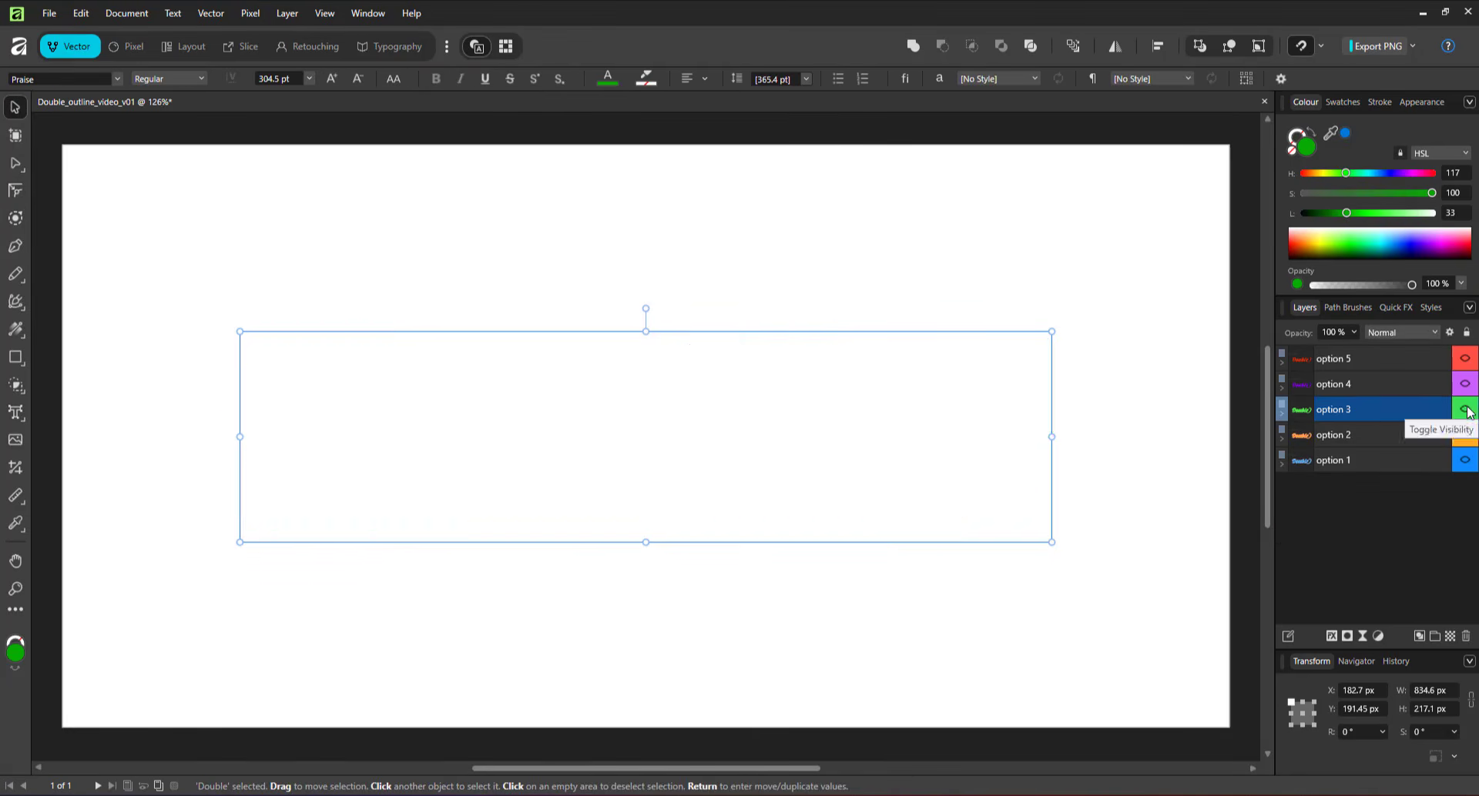
left_click(1465, 383)
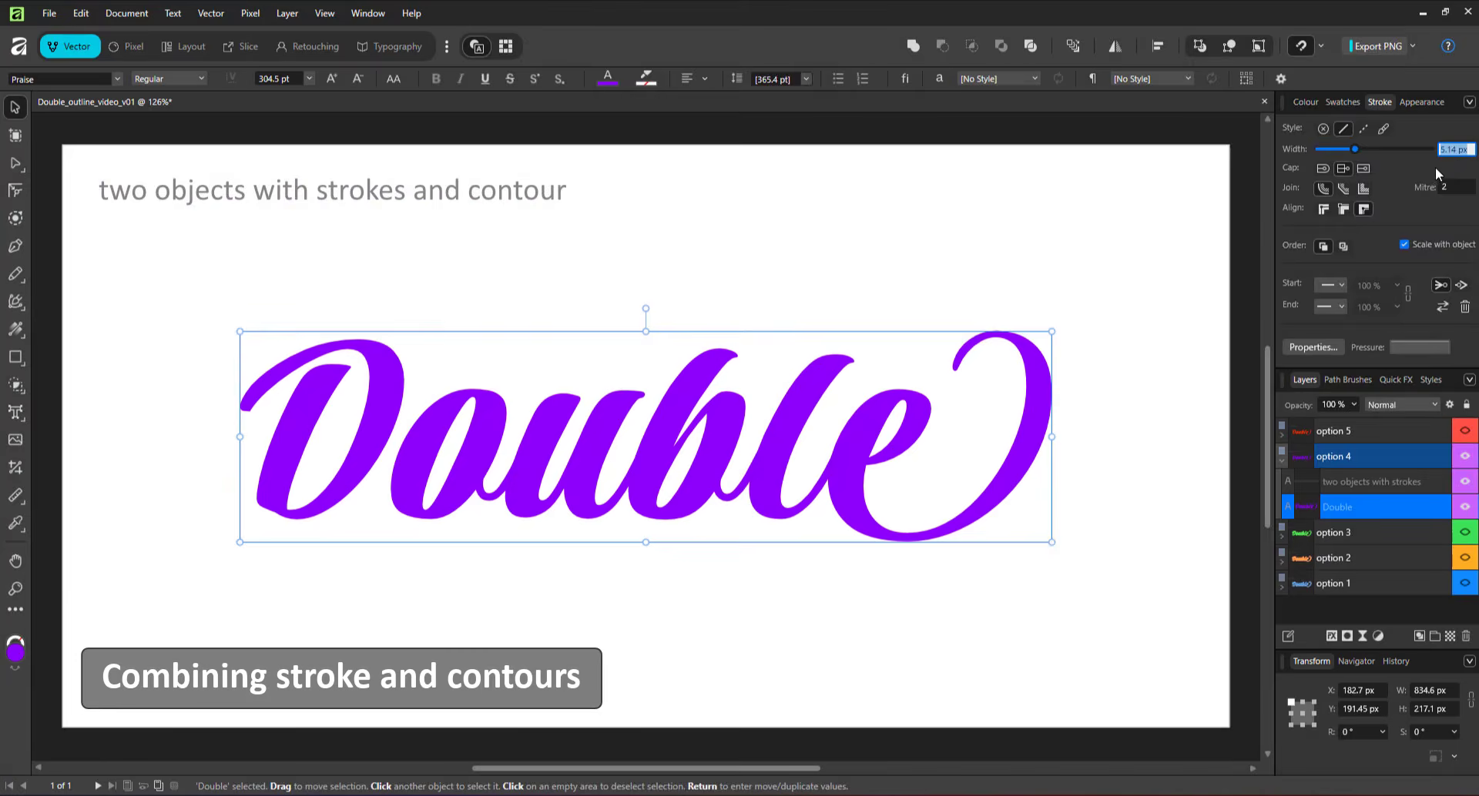
- Align the purple "Double" text's stroke to the centre and set its width to 7 px
left_click(1325, 208)
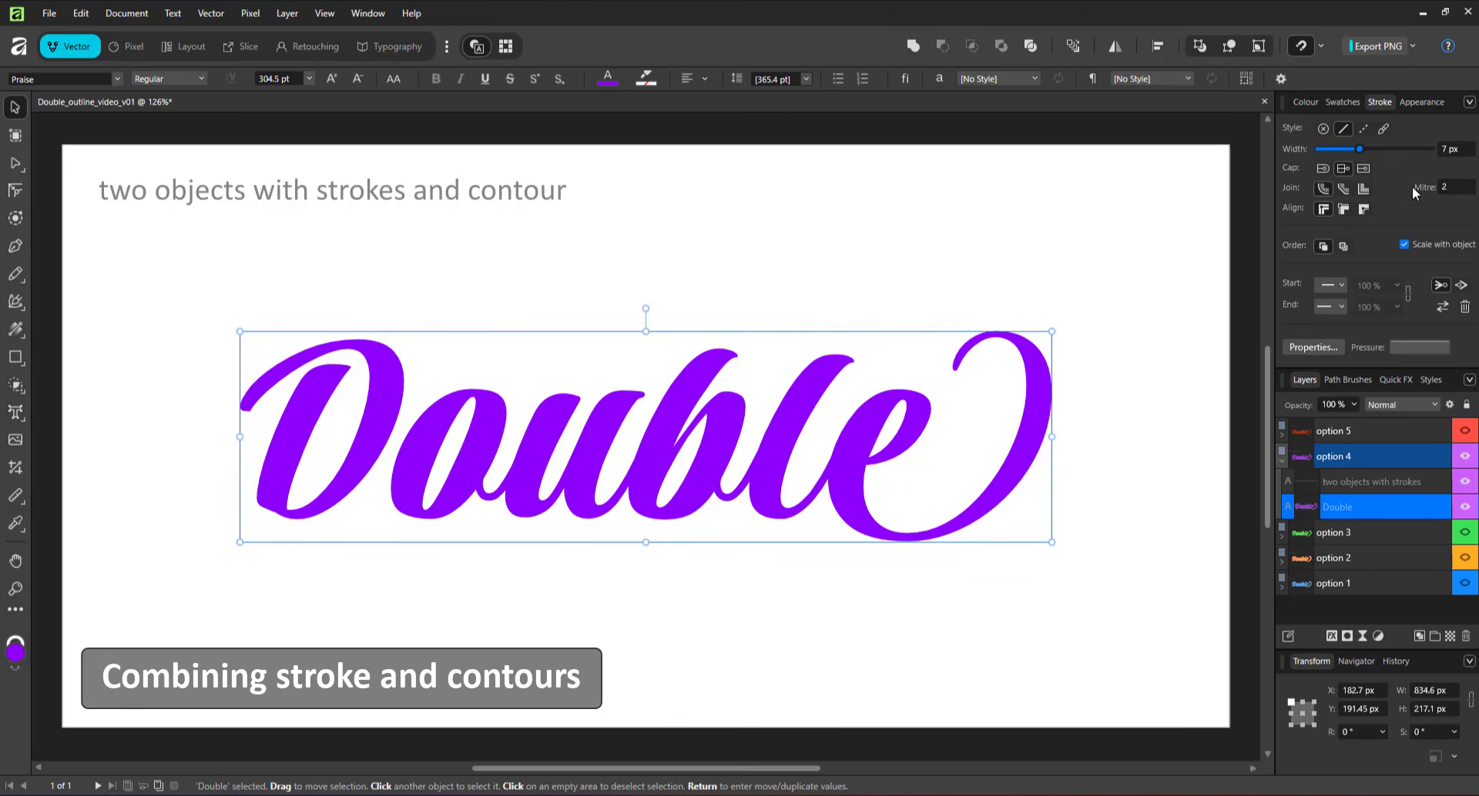
left_click(1446, 148)
- Set the purple text's stroke colour to turquoise with hue 169 and lightness 49, and duplicate the text
left_click(1307, 102)
left_click(1292, 146)
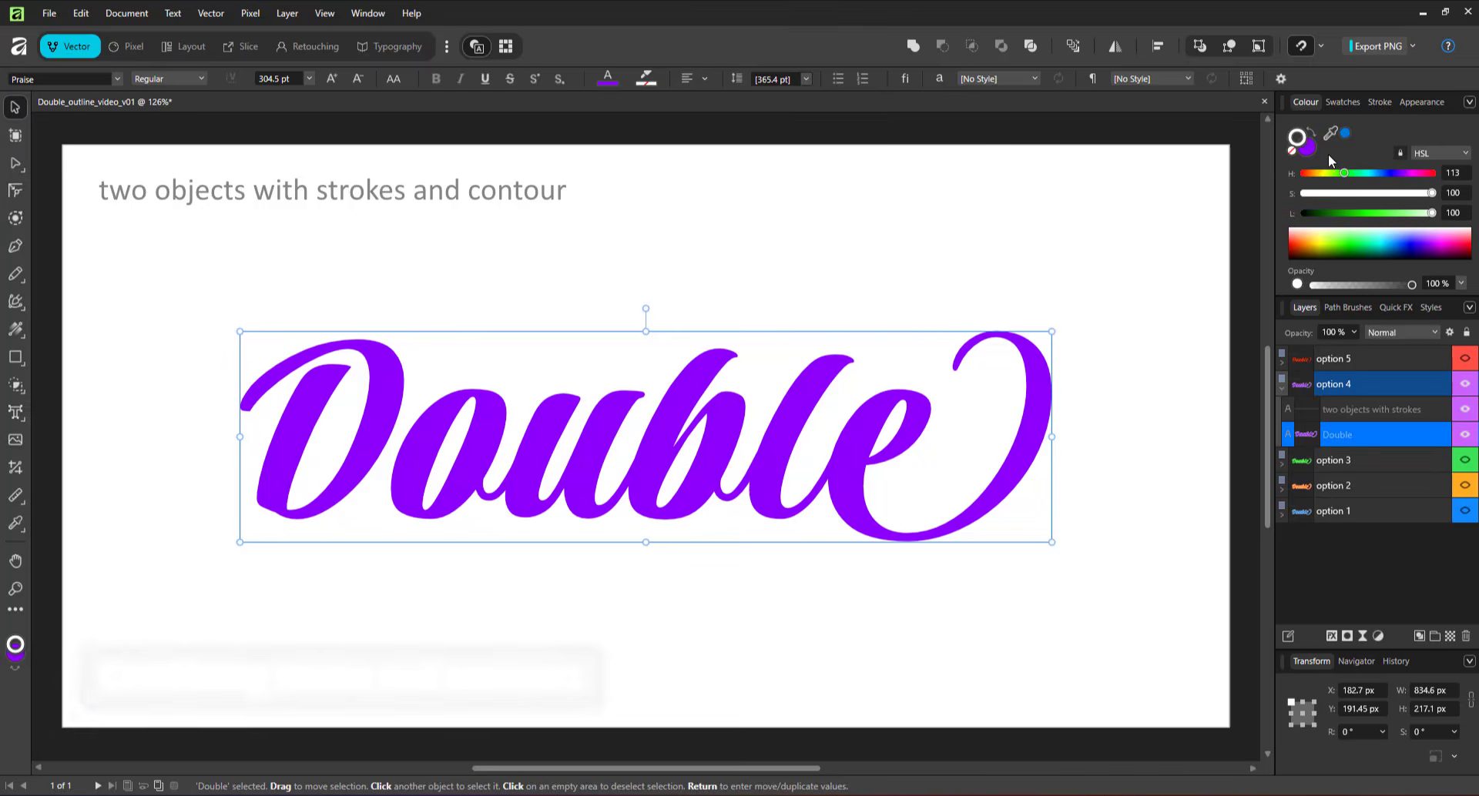
left_click(1364, 172)
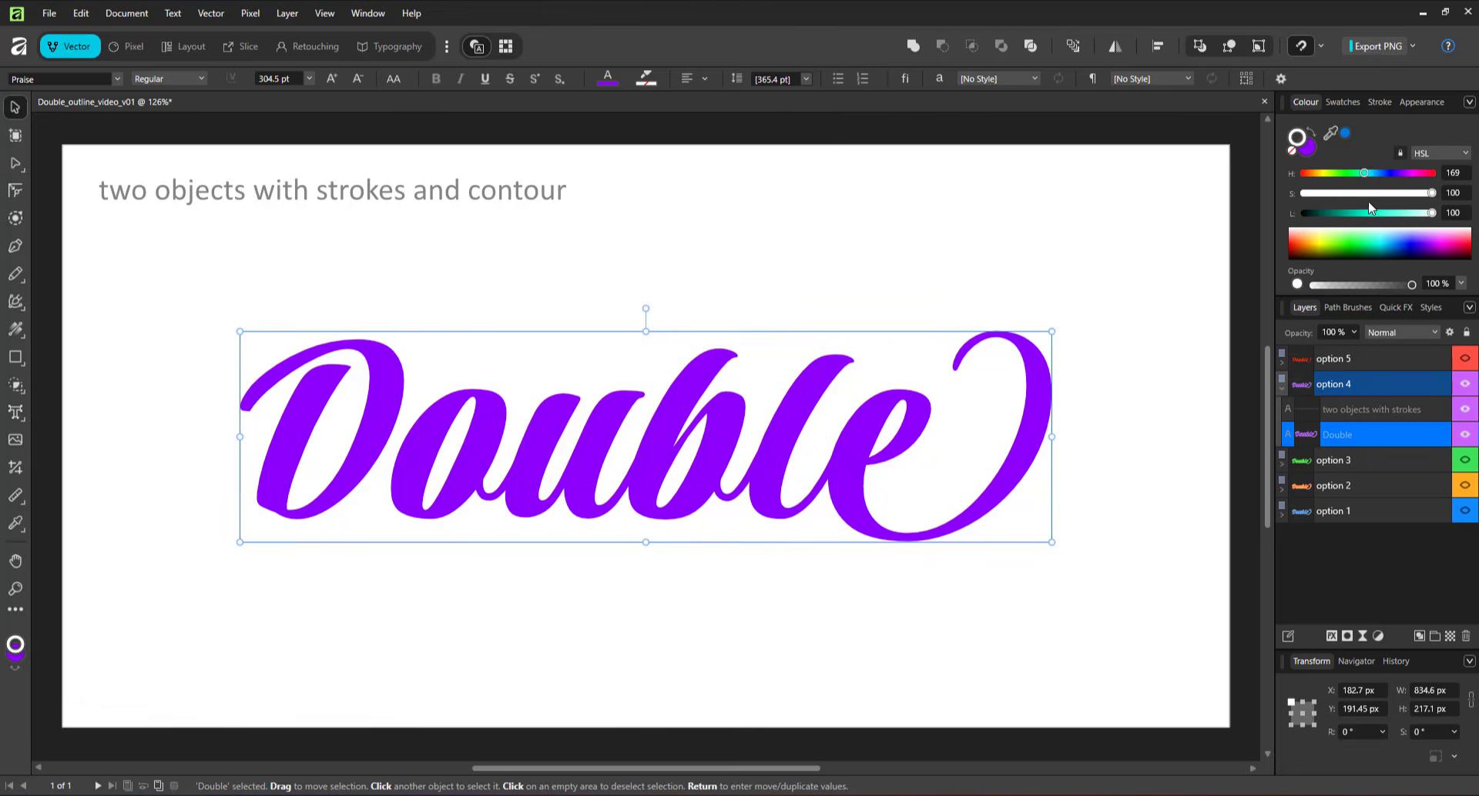
left_click(1367, 213)
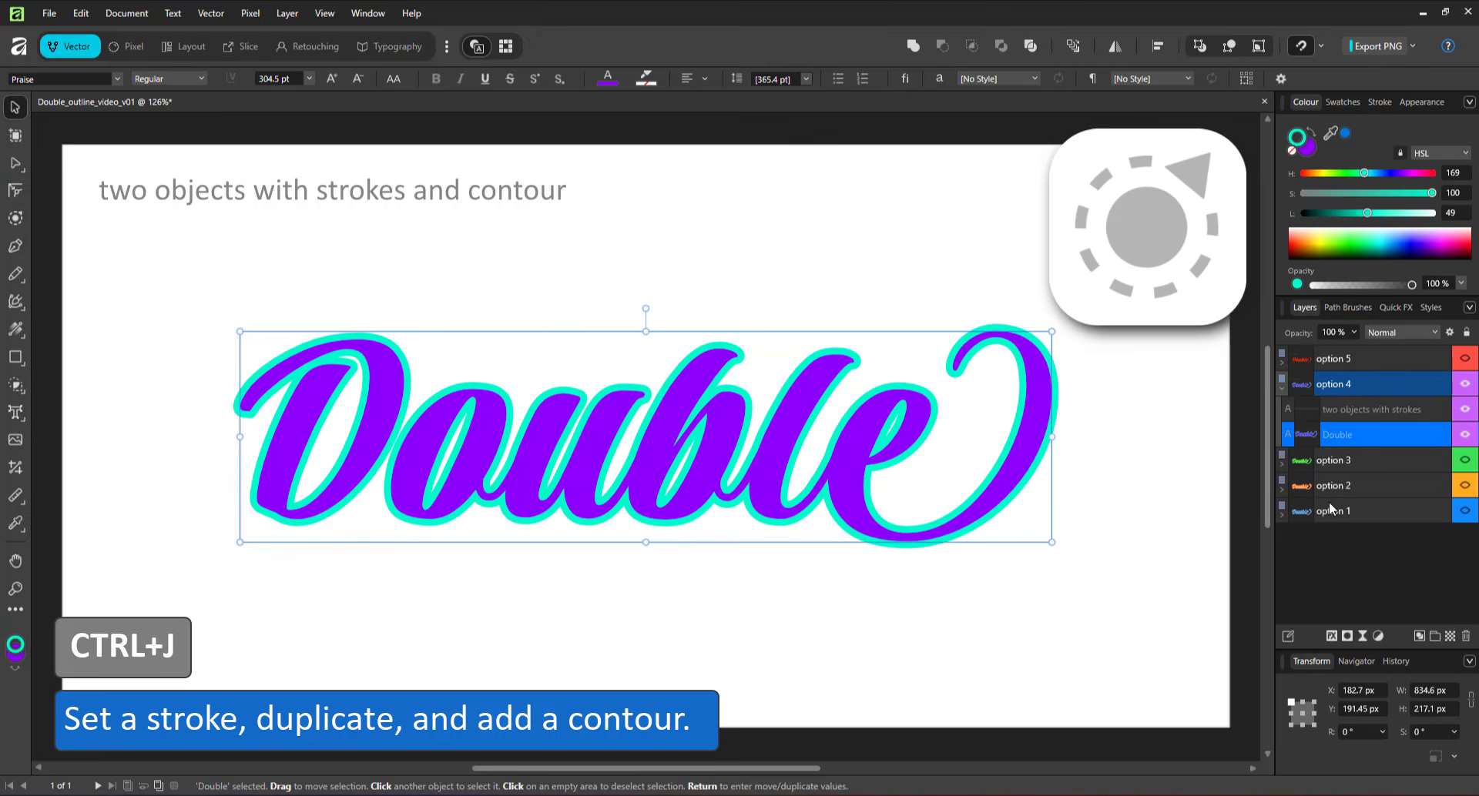
key("ctrl+j")
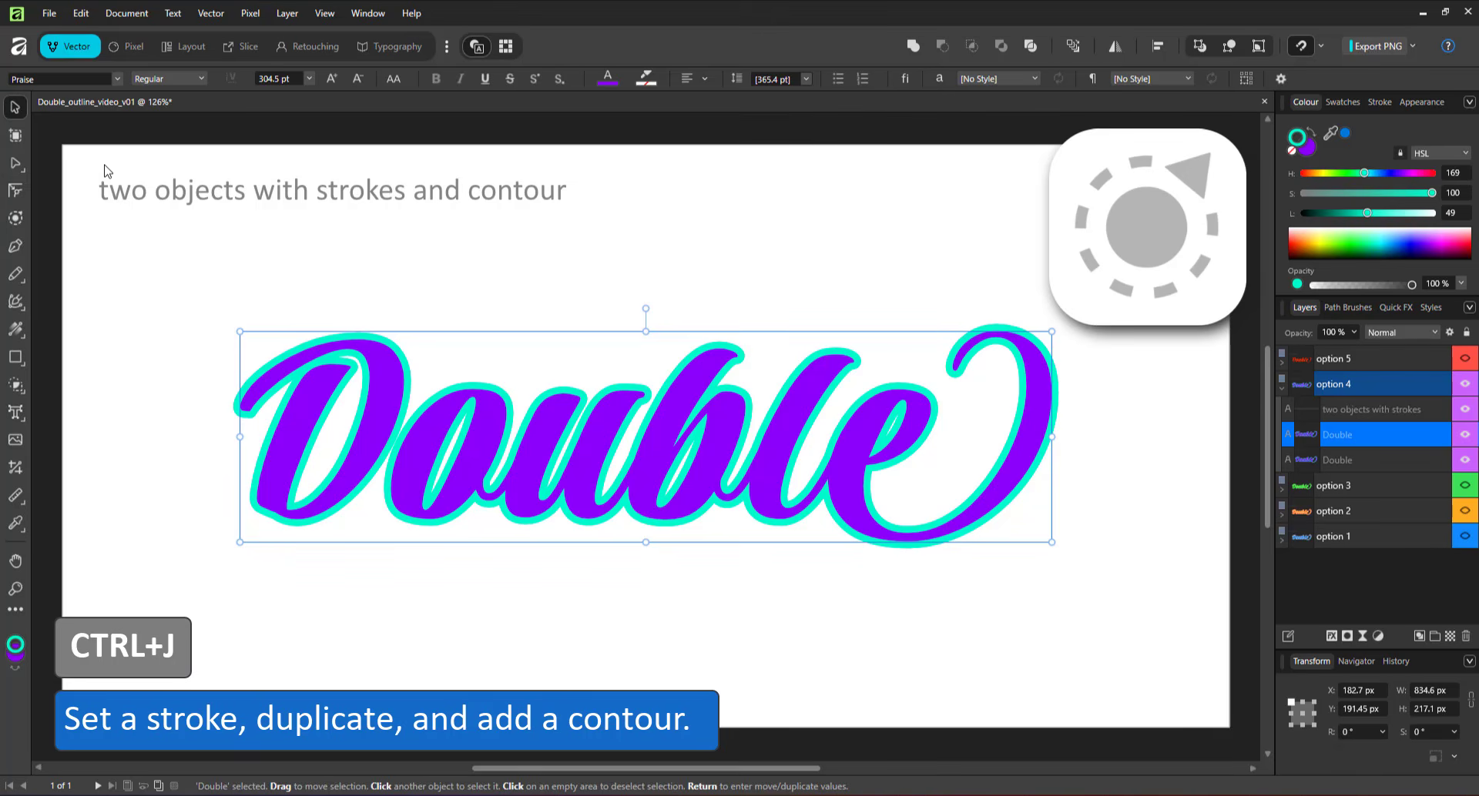
- Apply a contour with a 14 px offset to the duplicated "Double" text
left_click(15, 218)
left_click_drag(795, 409, 802, 409)
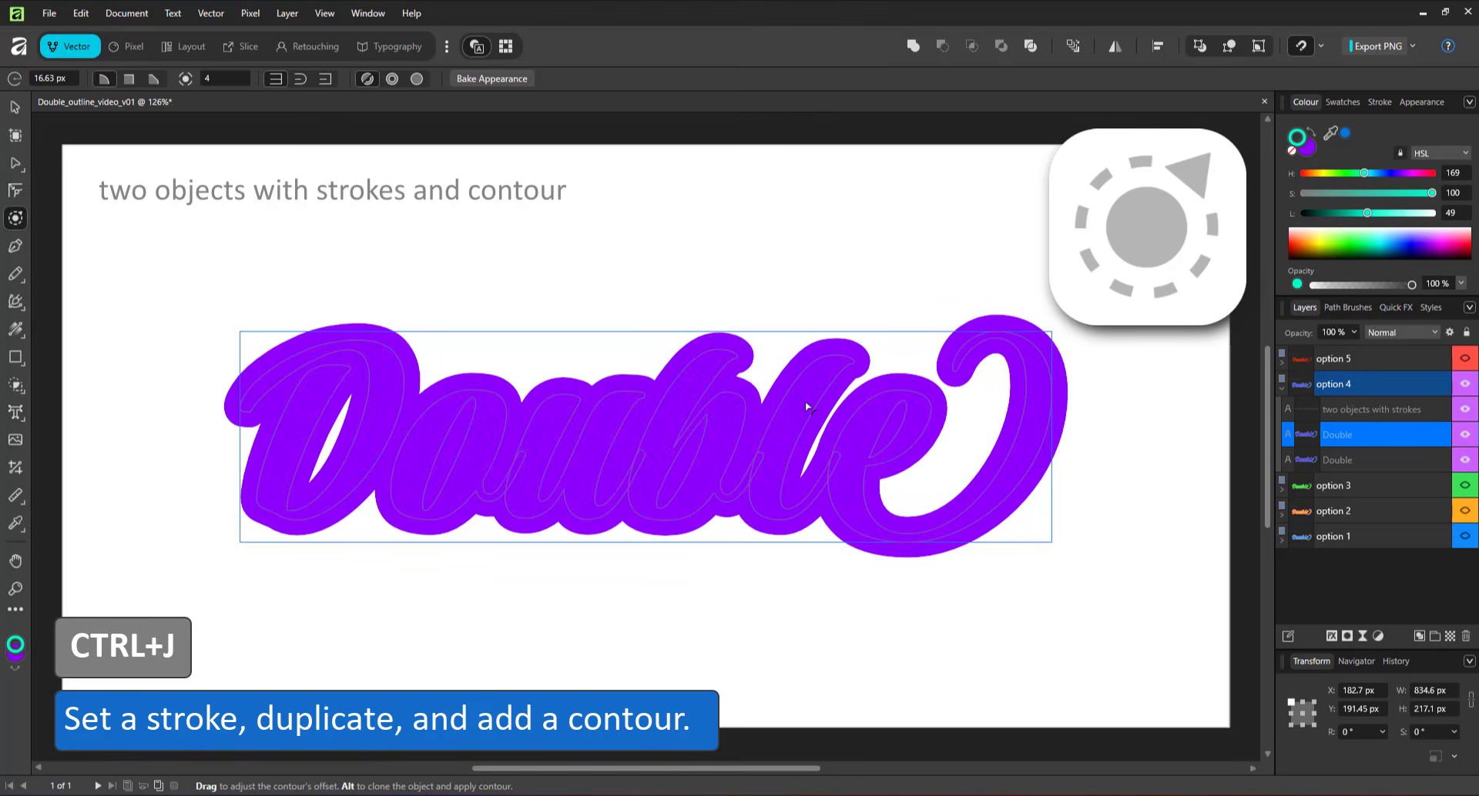
left_click(47, 78)
type("14")
key("Return")
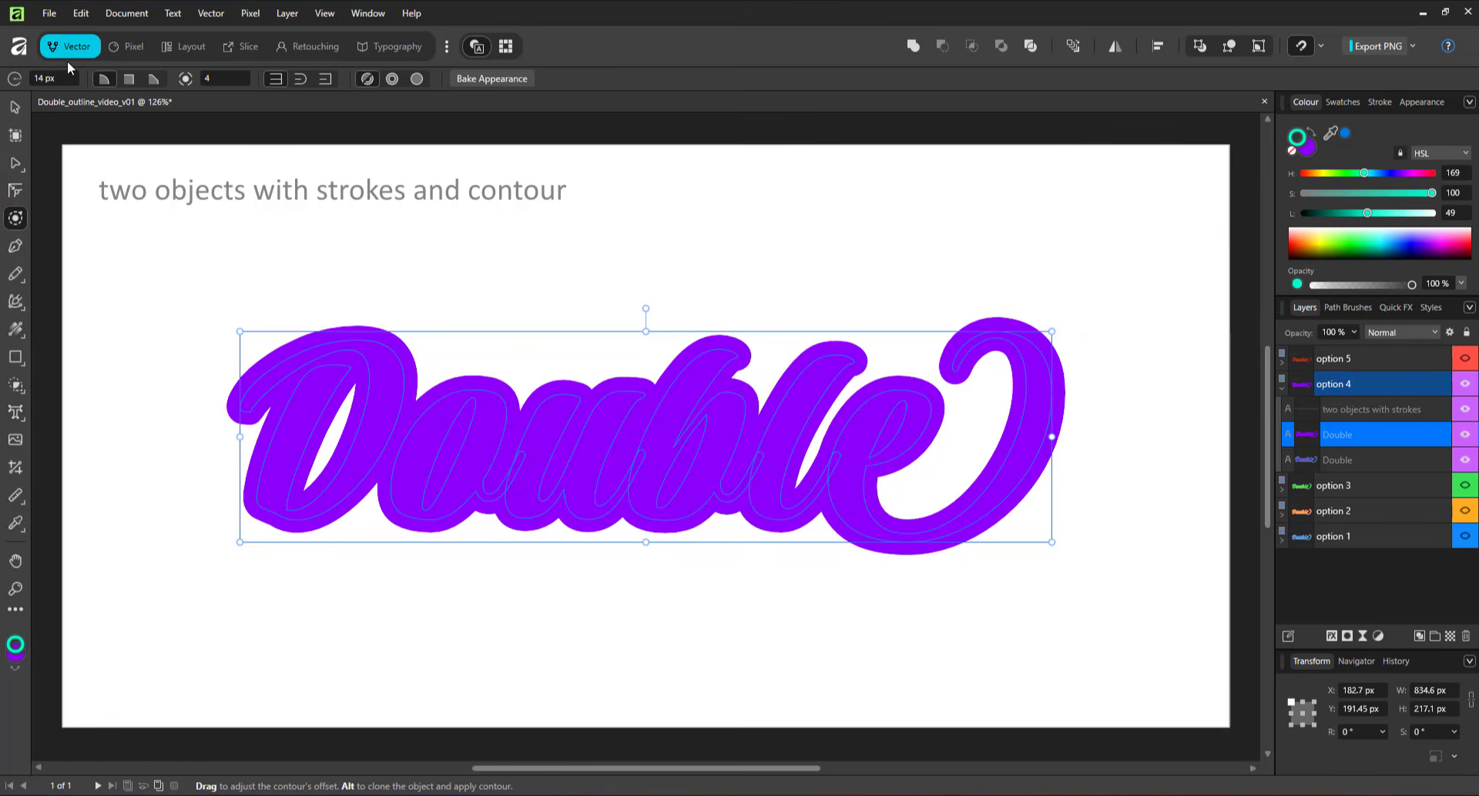
- Set the contoured copy's stroke to white and move the copy behind the original text
left_click(1293, 142)
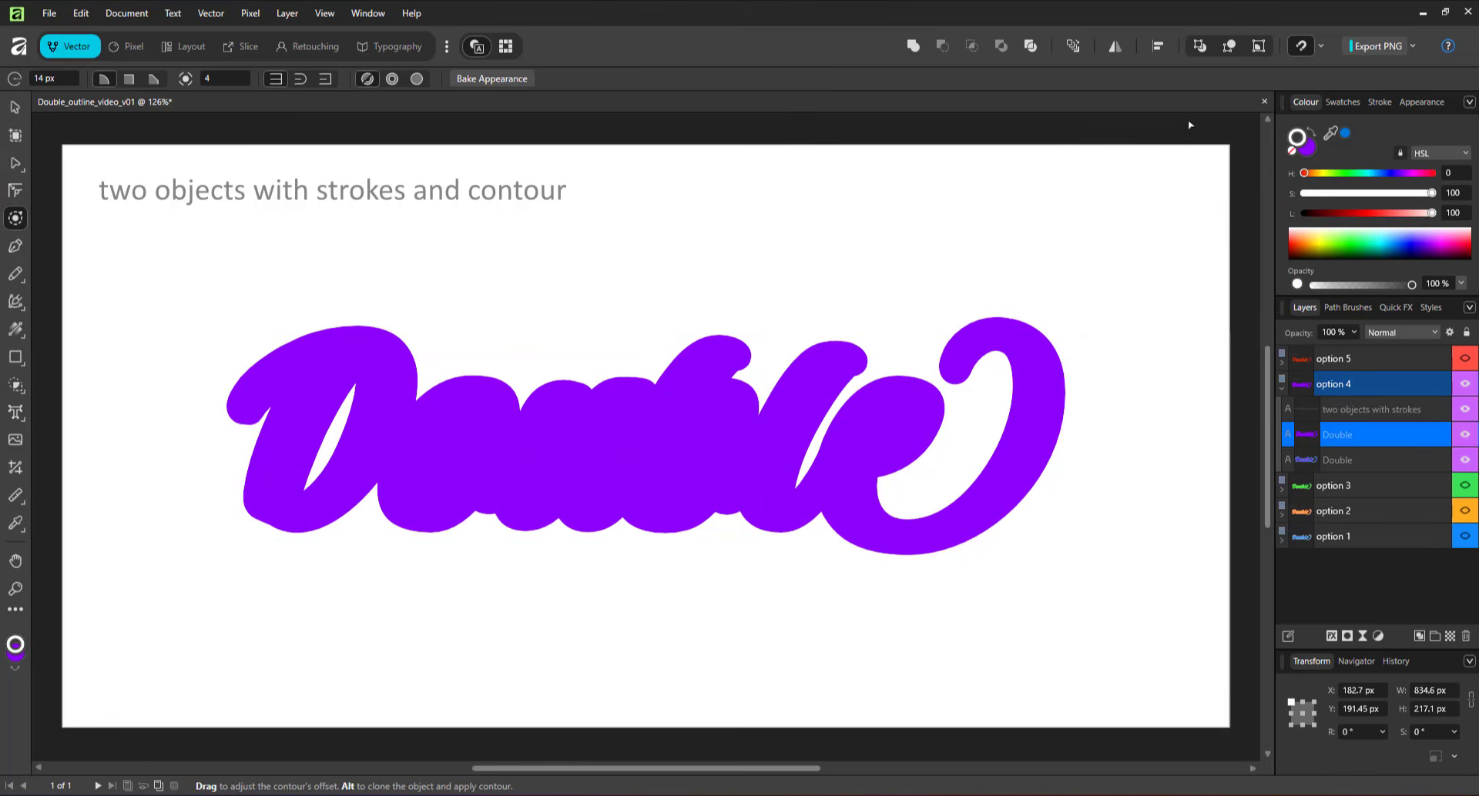
left_click(1313, 133)
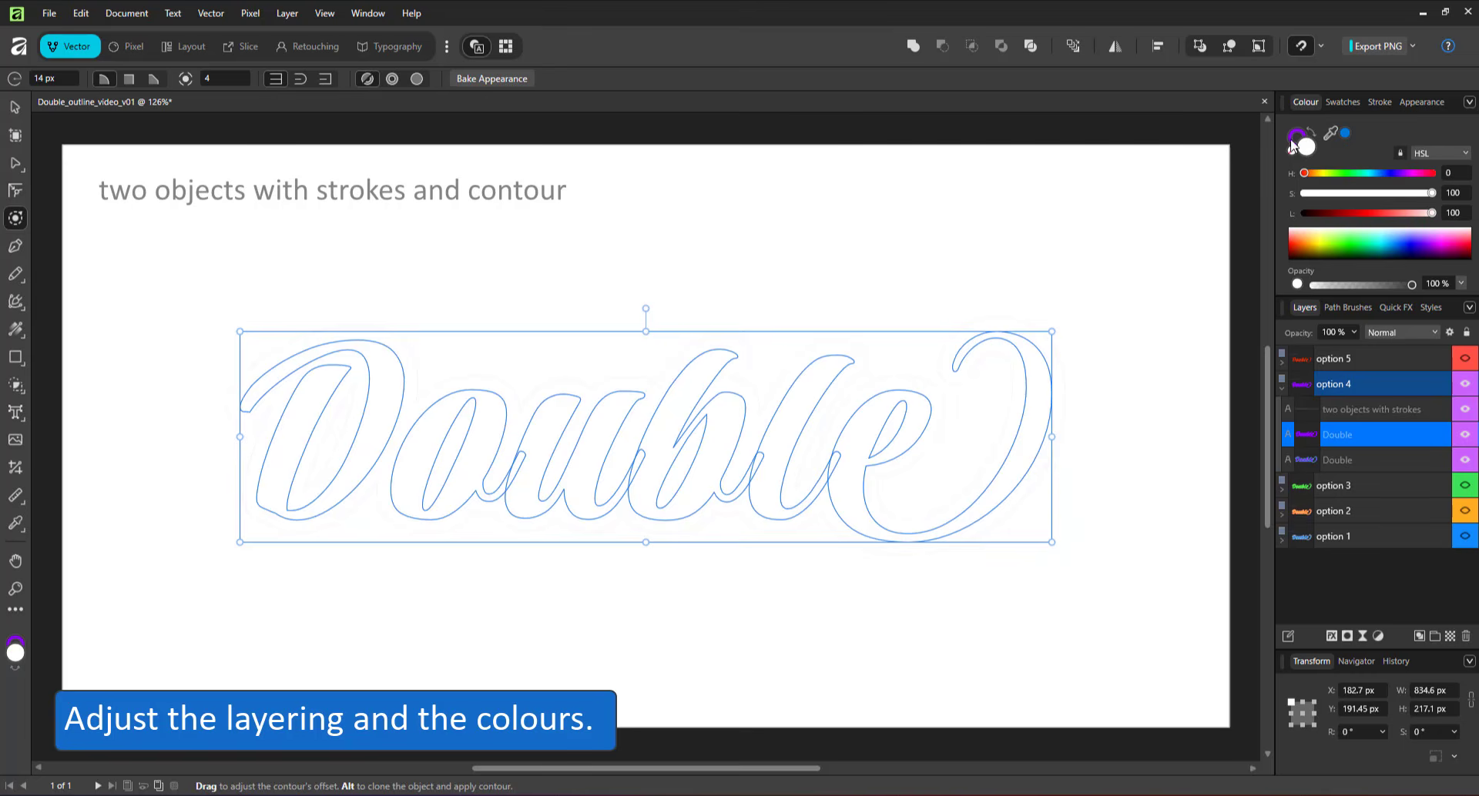
left_click(1292, 146)
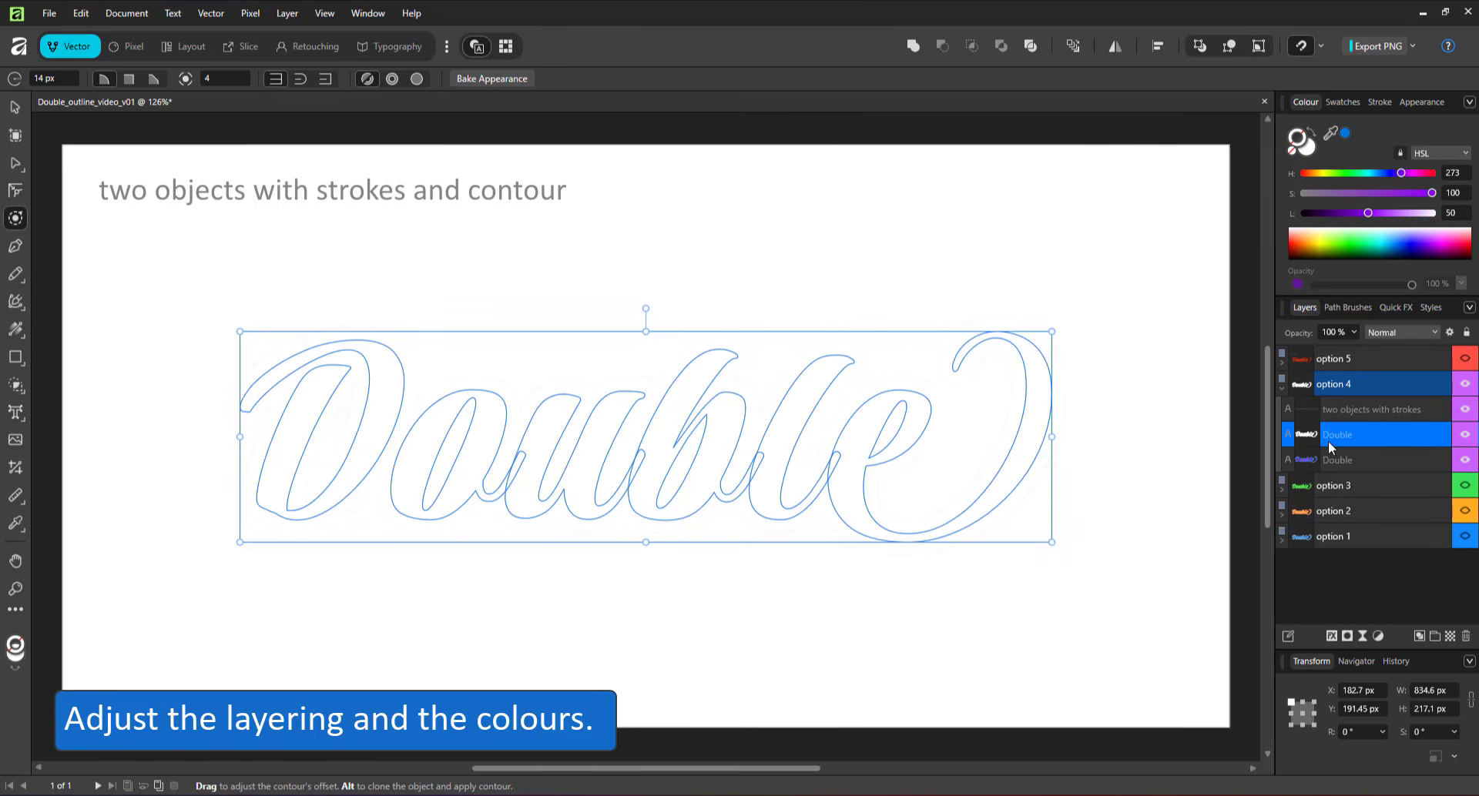
key("ctrl+bracketleft")
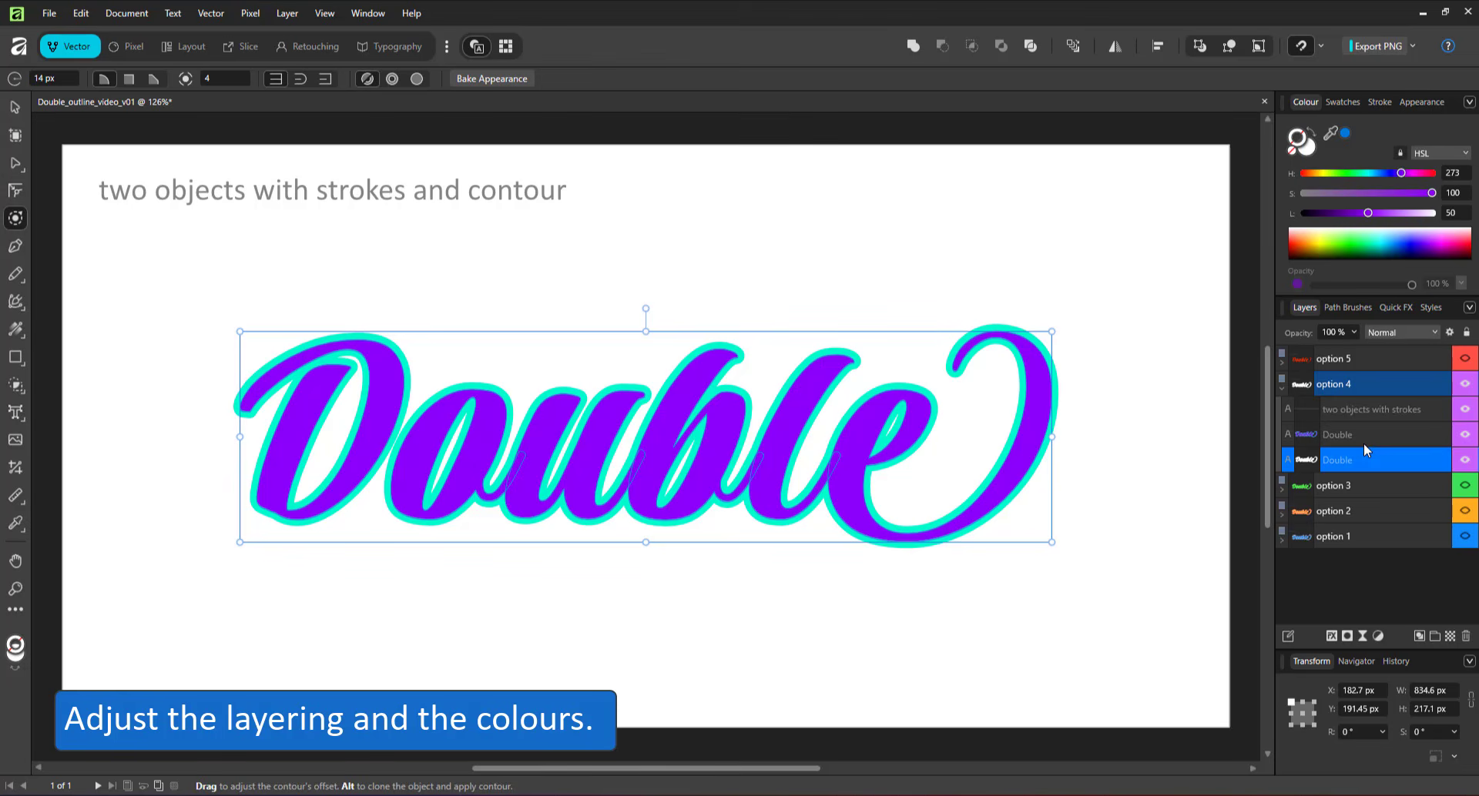
- Fill the rear copy with the lettering's purple darkened to lightness 31, and set the front text's stroke colour to white
left_click(1312, 150)
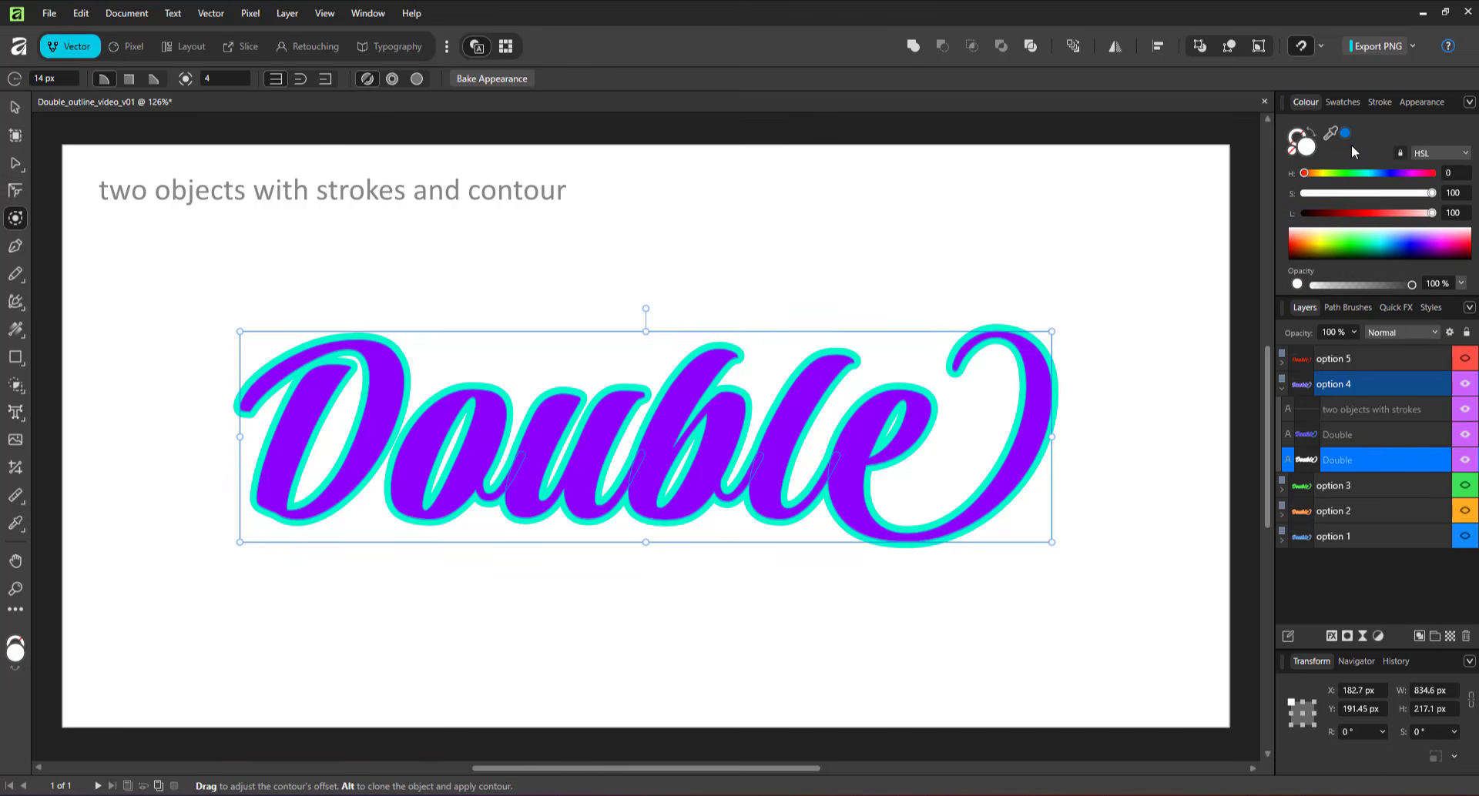
left_click_drag(1331, 132, 1040, 383)
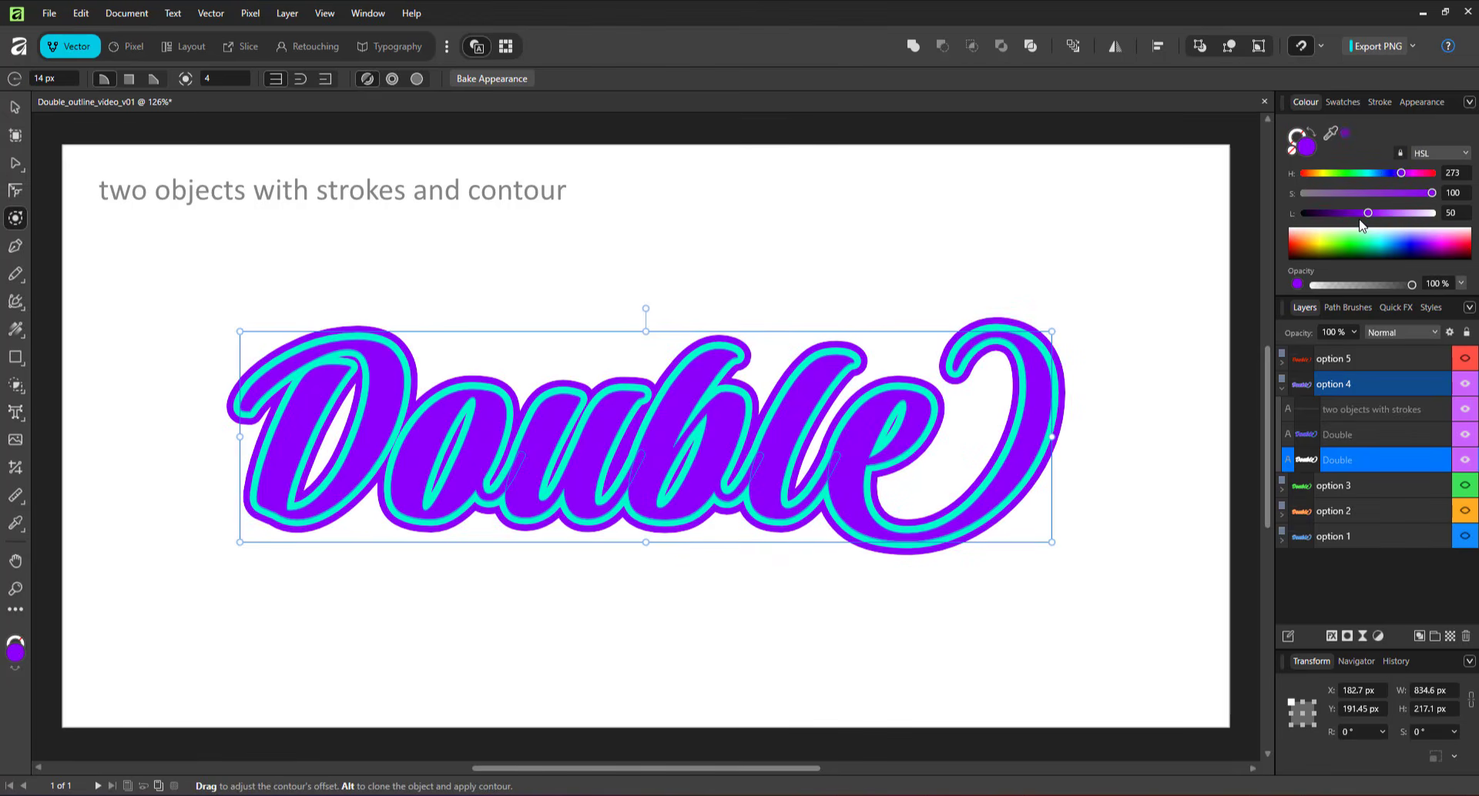
left_click_drag(1368, 214, 1346, 224)
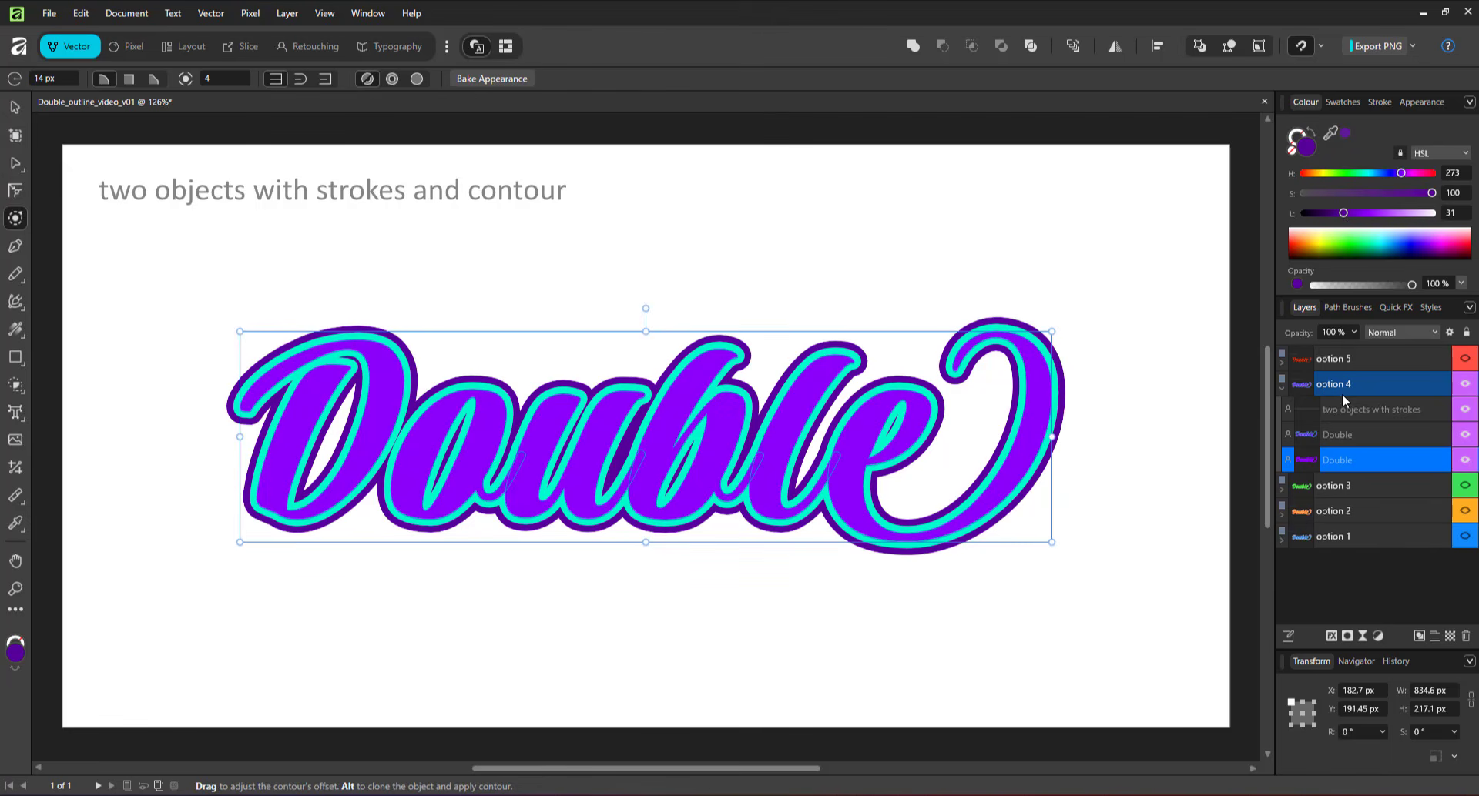
left_click(1334, 440)
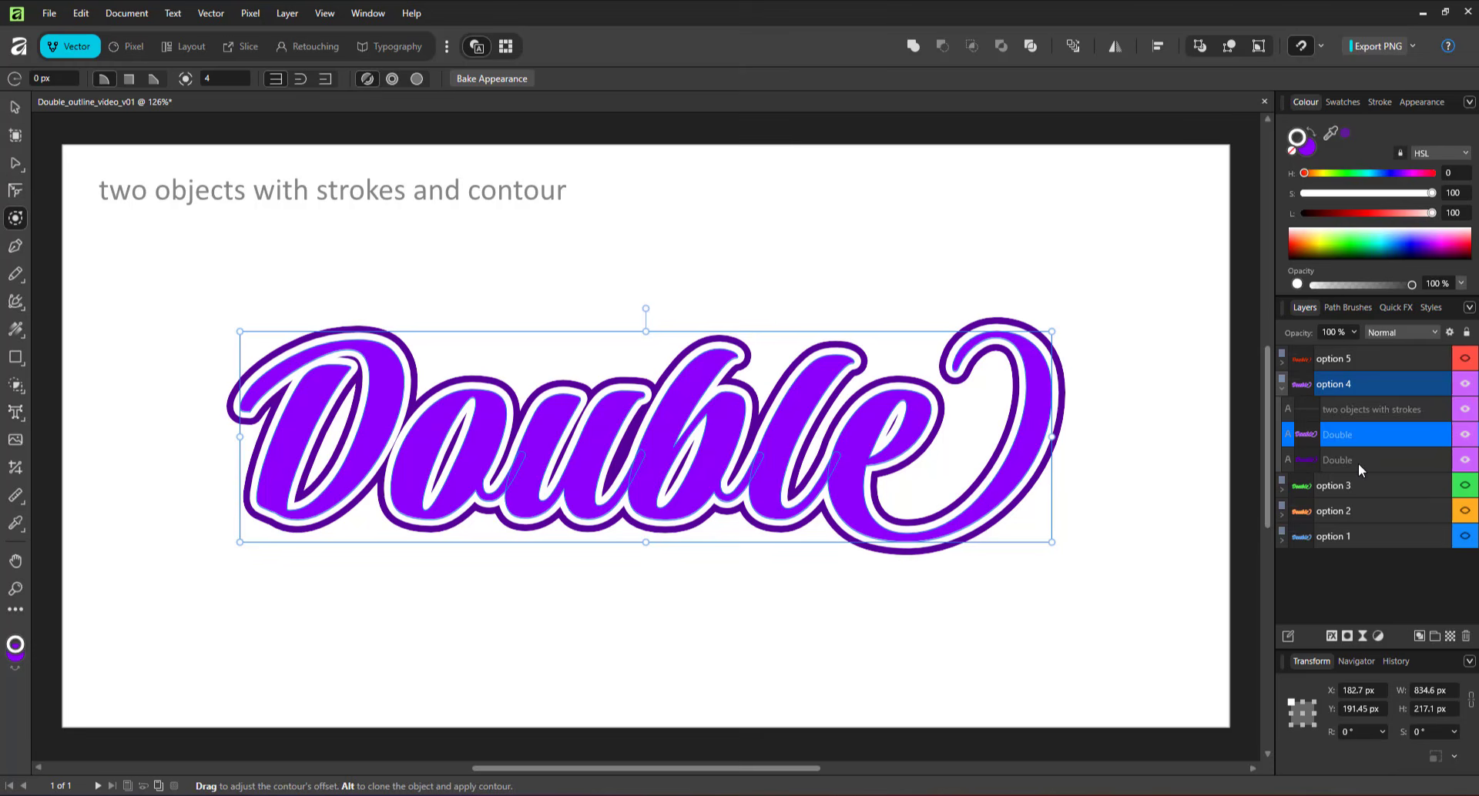
left_click(1358, 463)
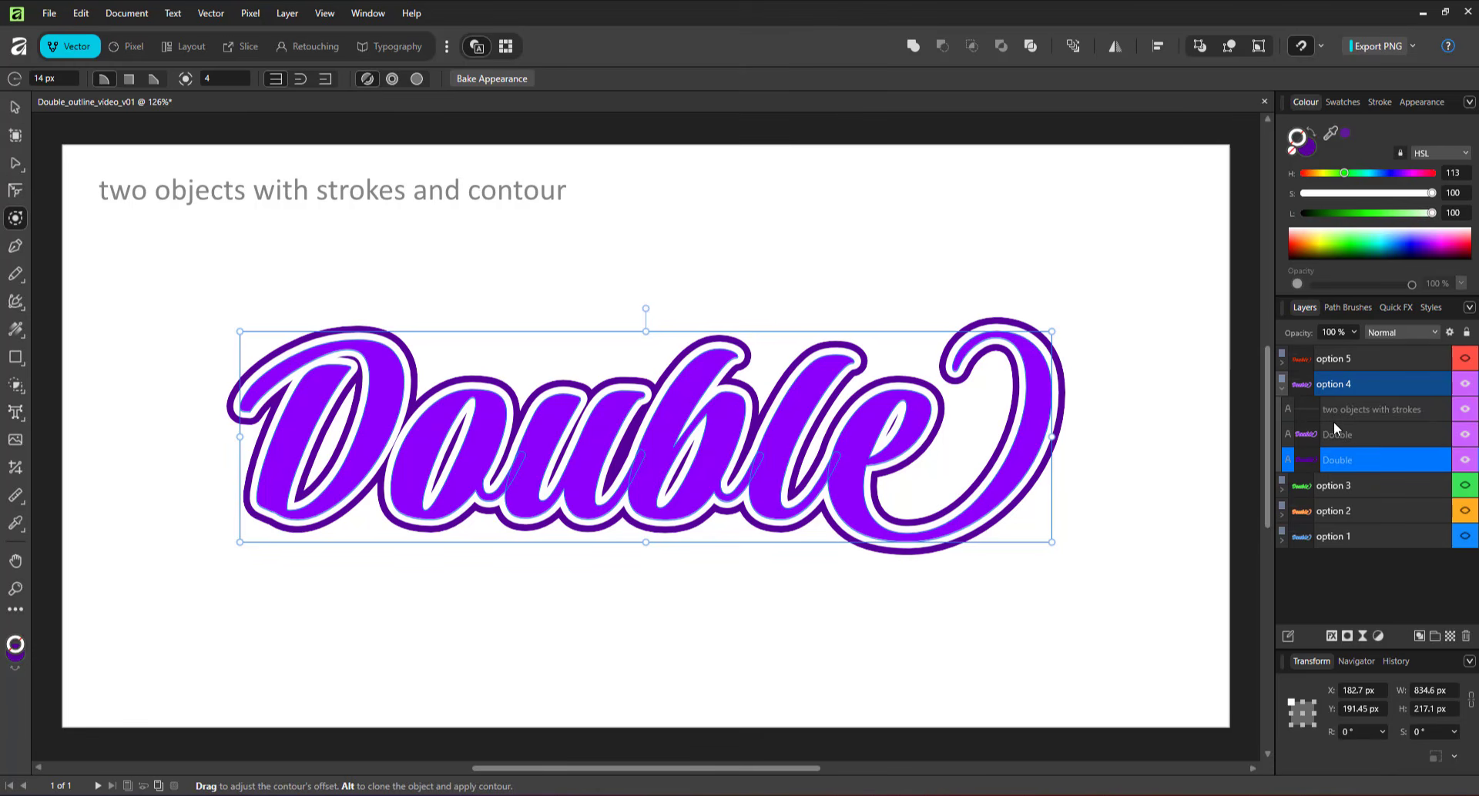
- Hide and collapse the option 4 layer and show the option 5 layer
left_click(1467, 392)
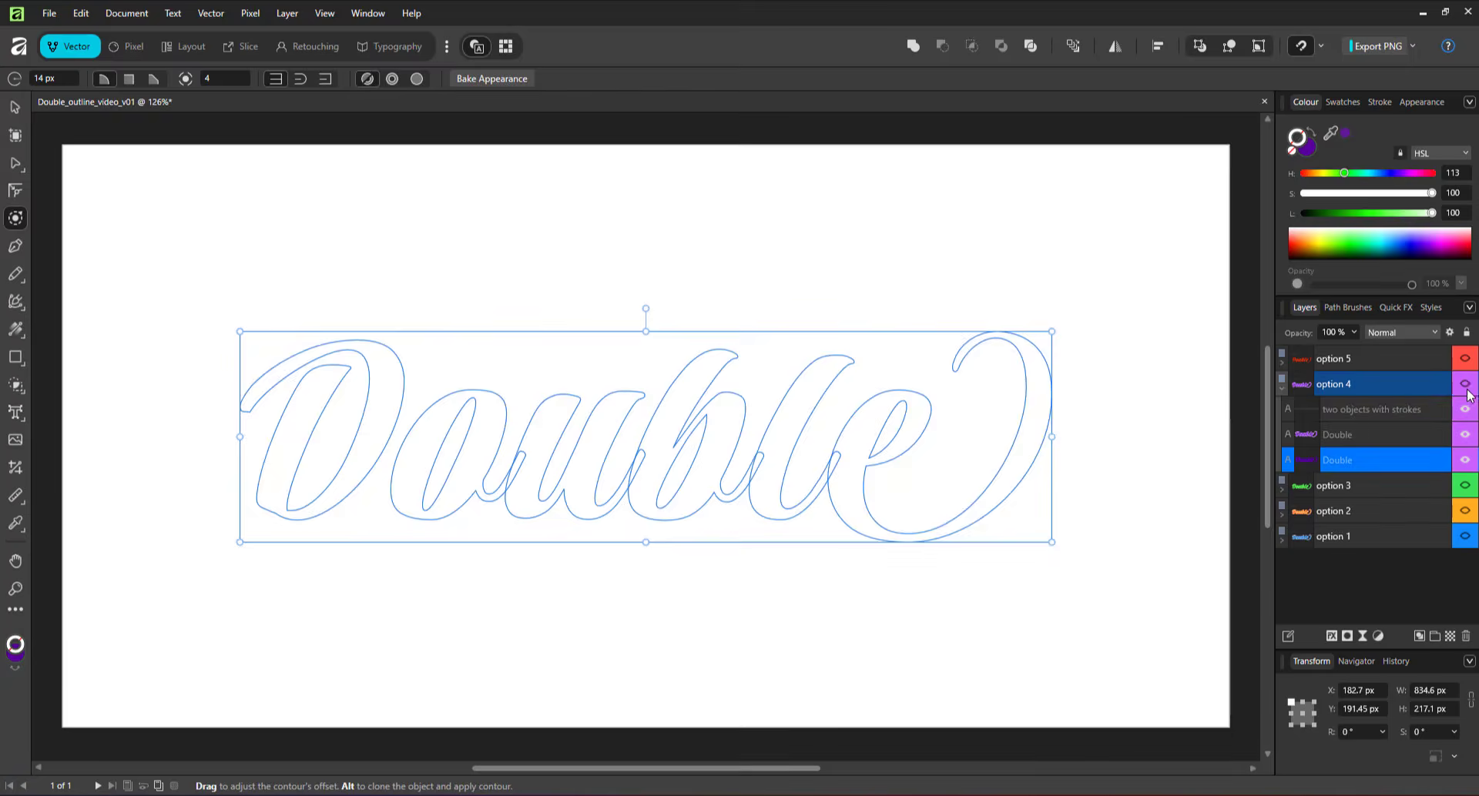
left_click(1468, 393)
left_click(1468, 393)
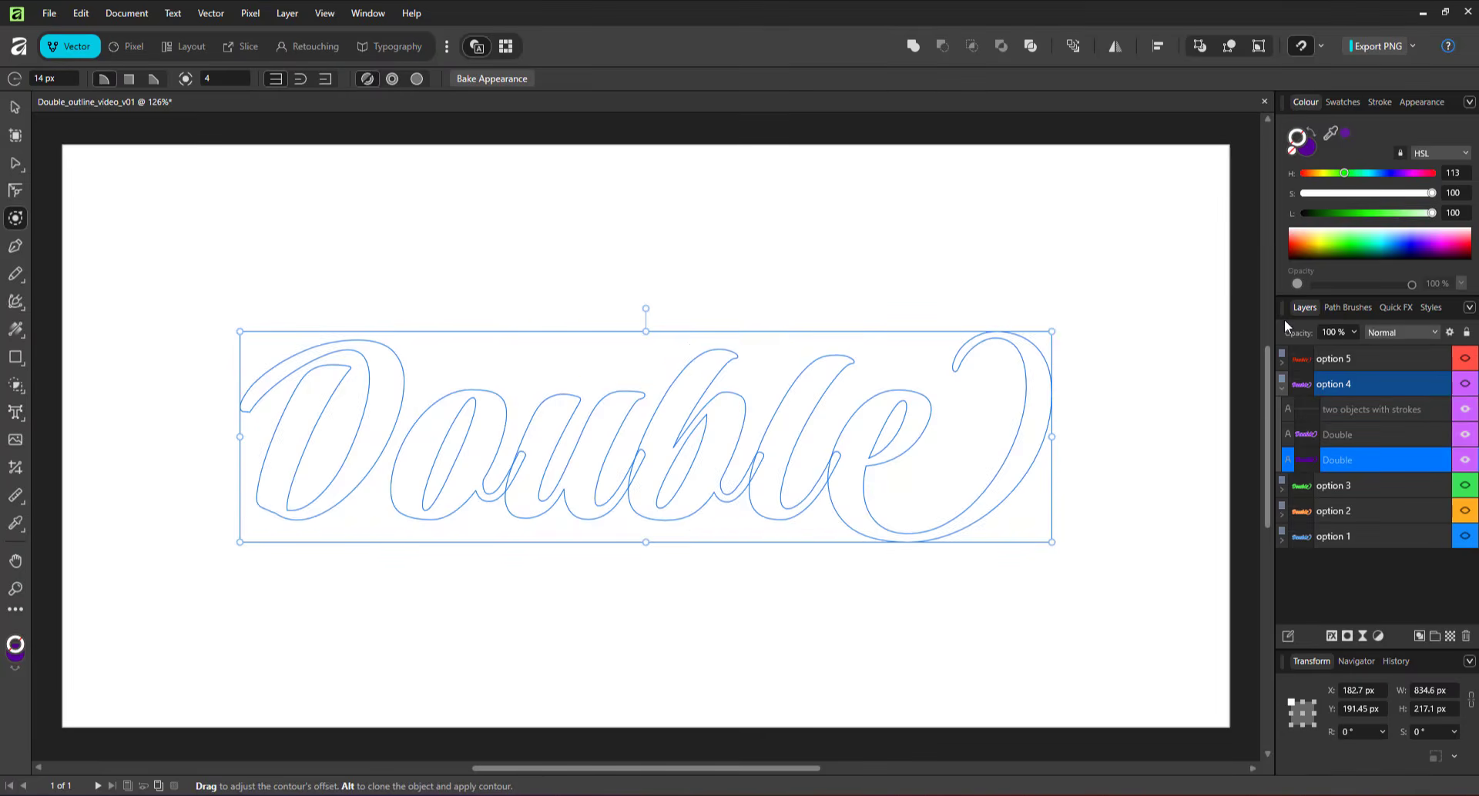
left_click(14, 107)
left_click(1251, 377)
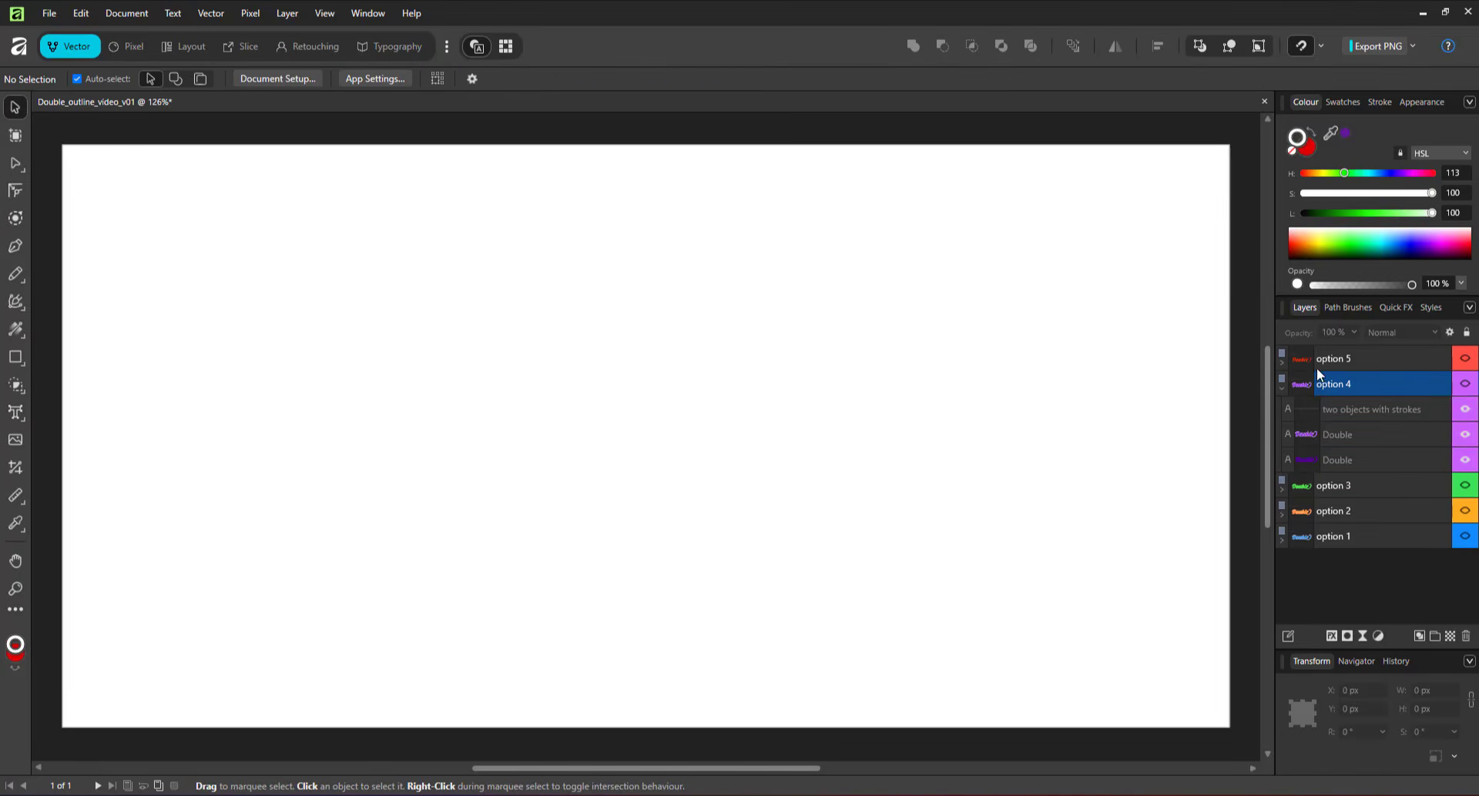
left_click(1466, 384)
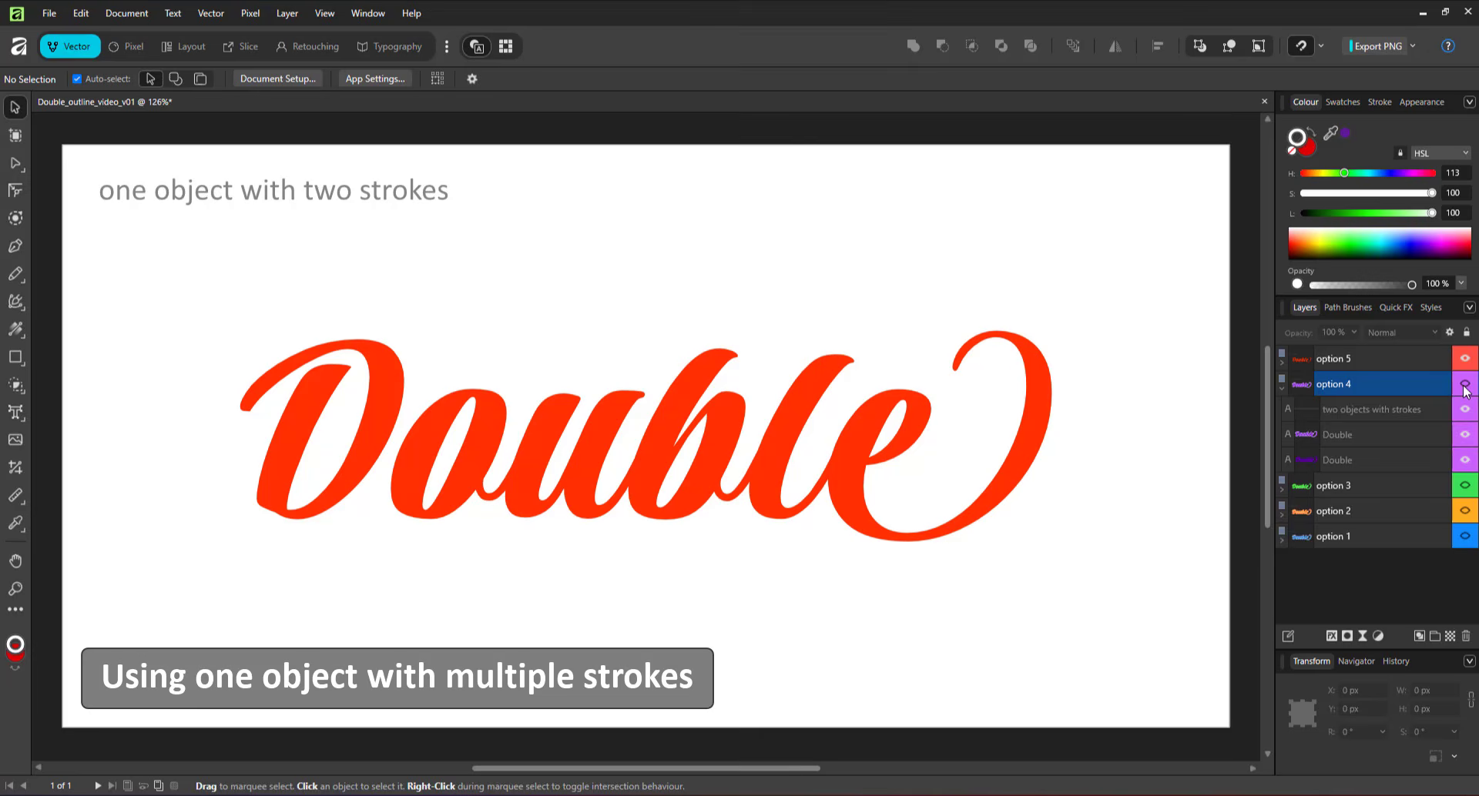
left_click(1282, 388)
- Set the stroke width of the red "Double" text to 14 px
left_click(1028, 437)
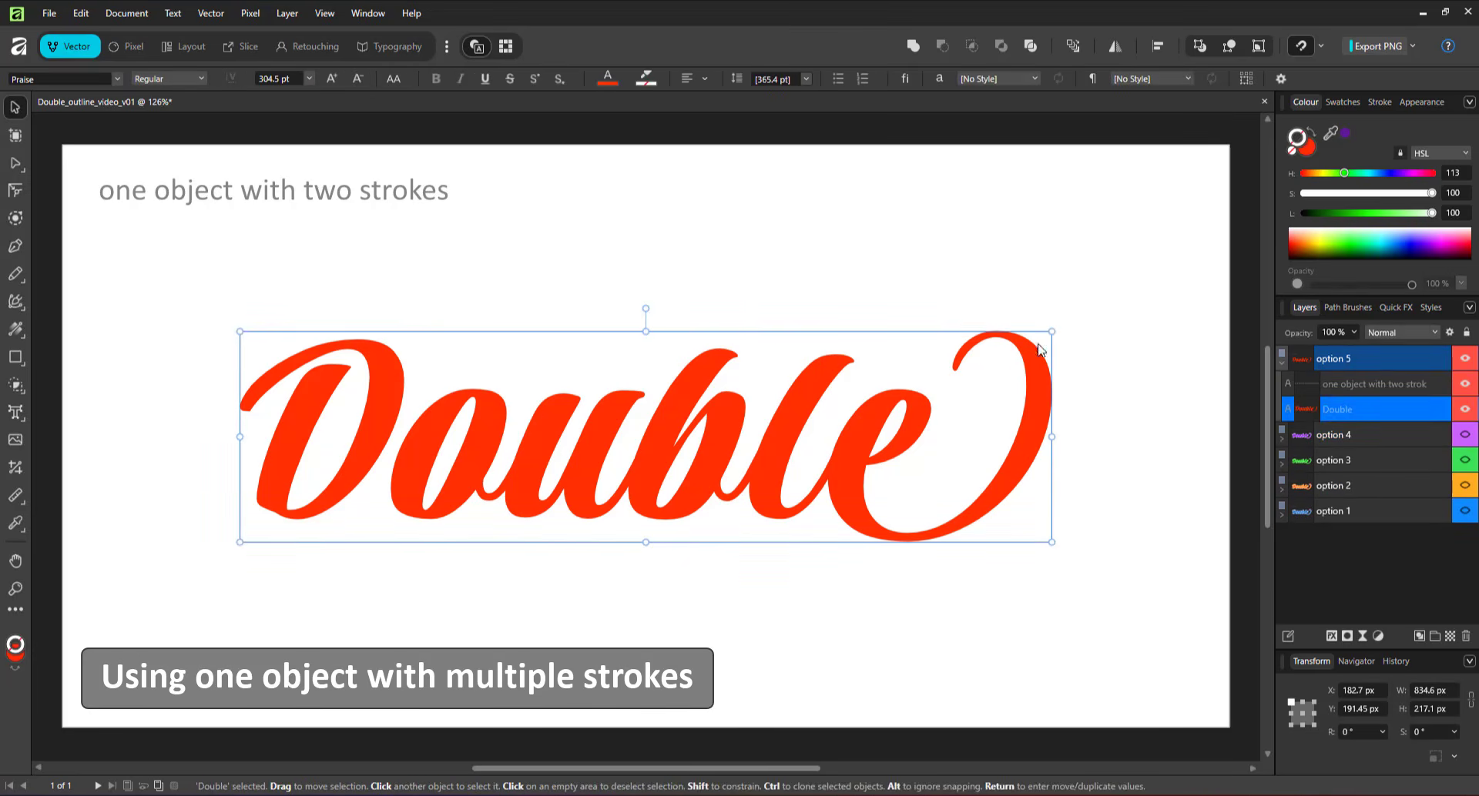
left_click(1376, 102)
left_click(1446, 150)
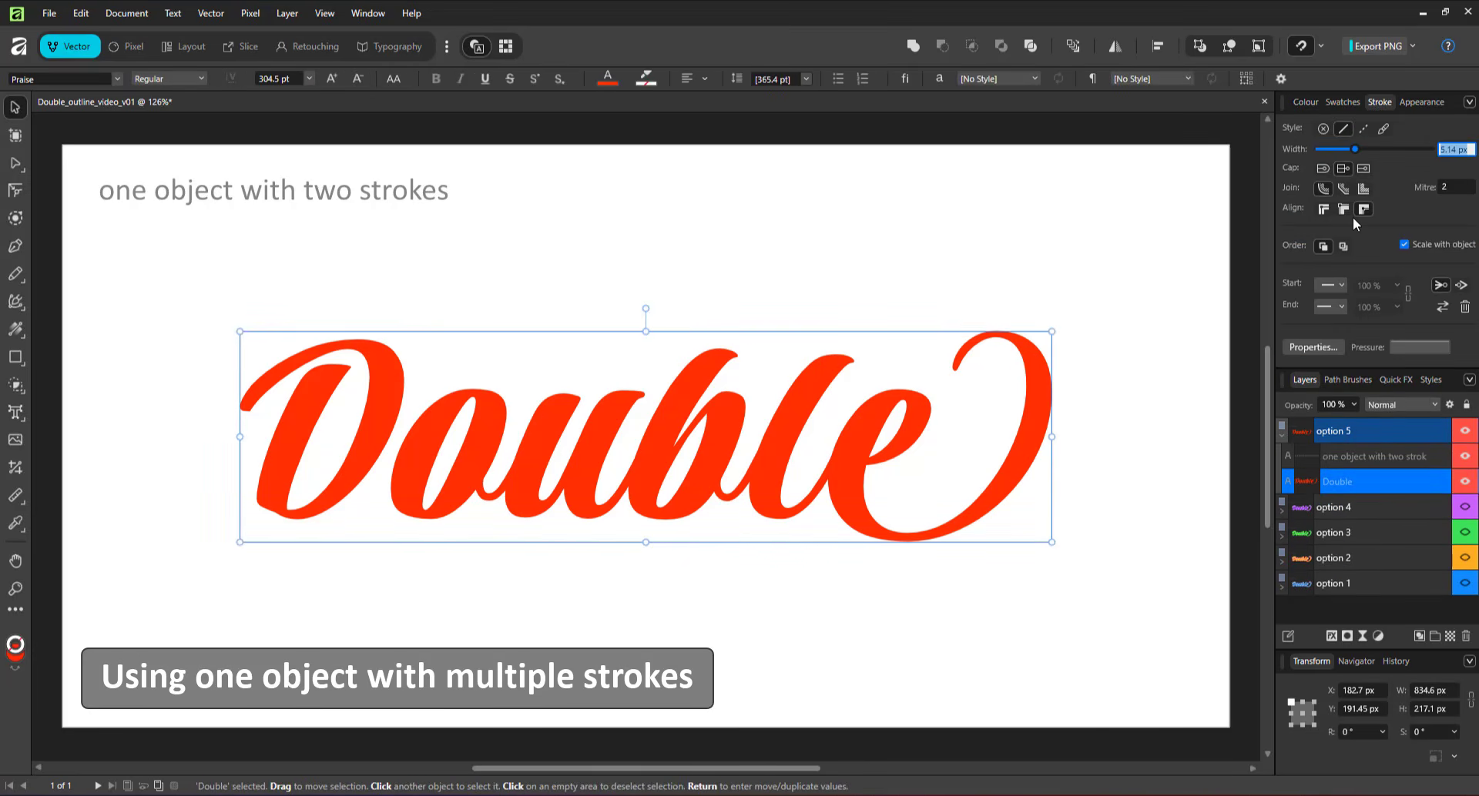
type("14")
key("Return")
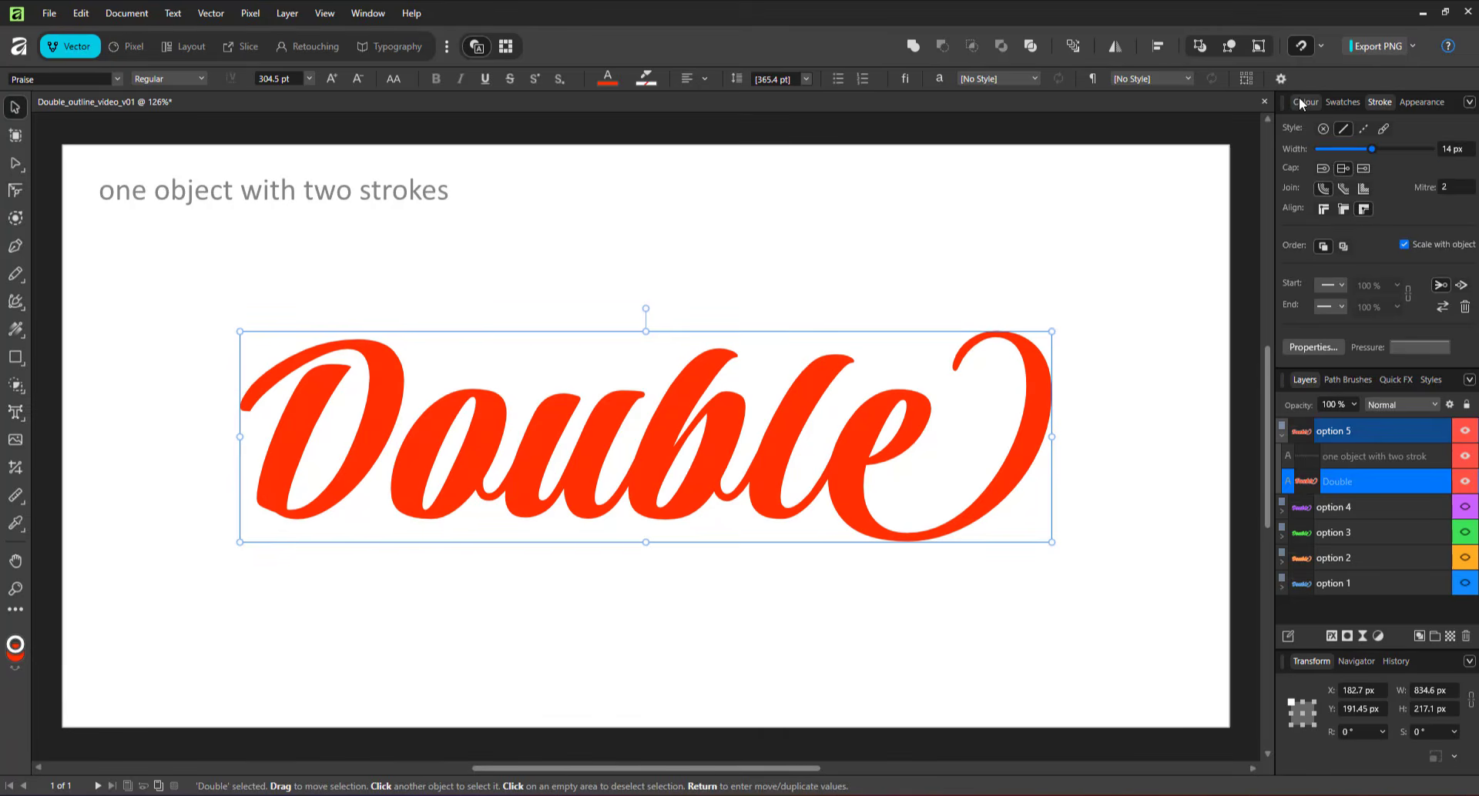
- Set the red text's stroke colour to purple with hue 273 and align the stroke to the centre
left_click(1301, 101)
left_click(1346, 134)
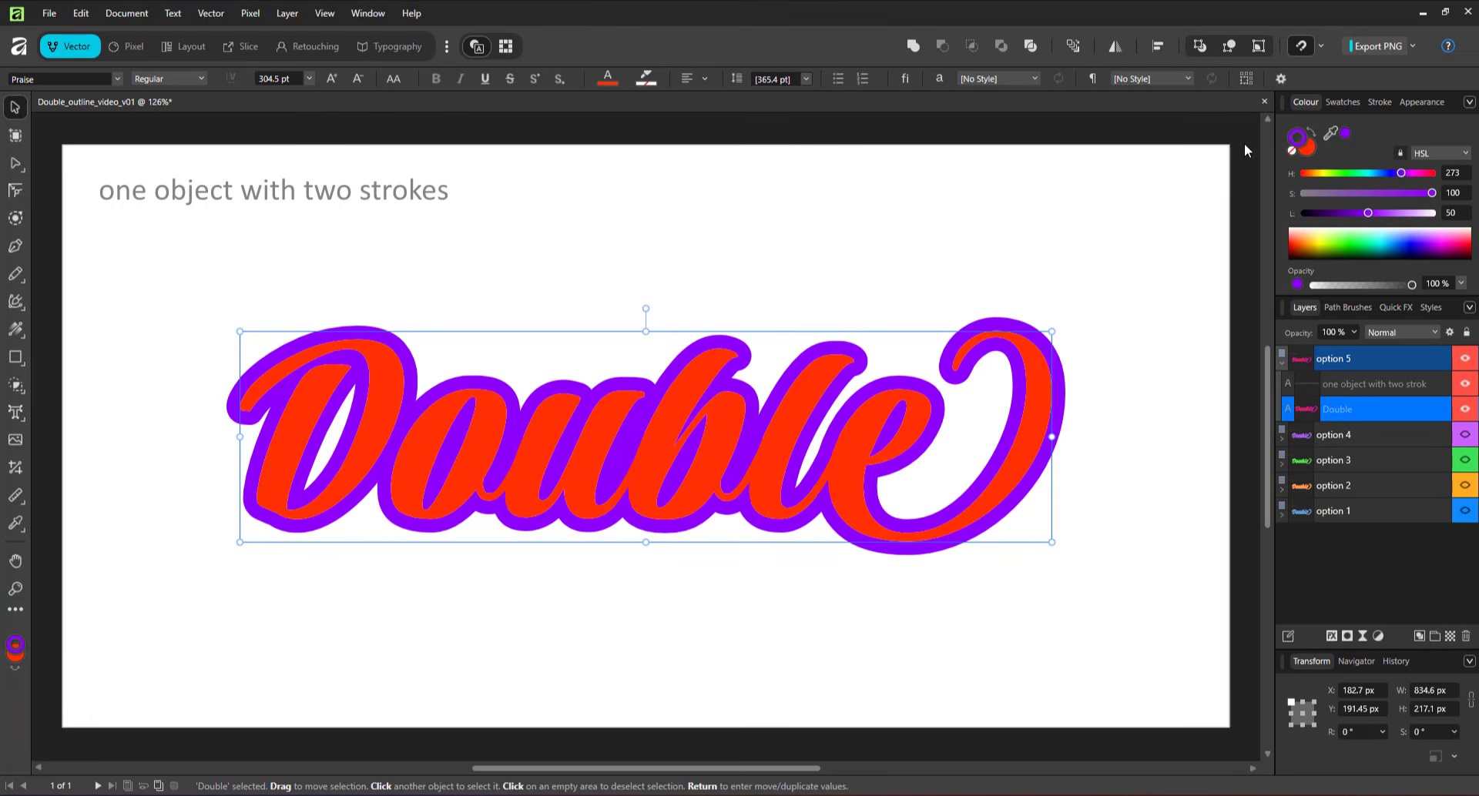
left_click(1375, 103)
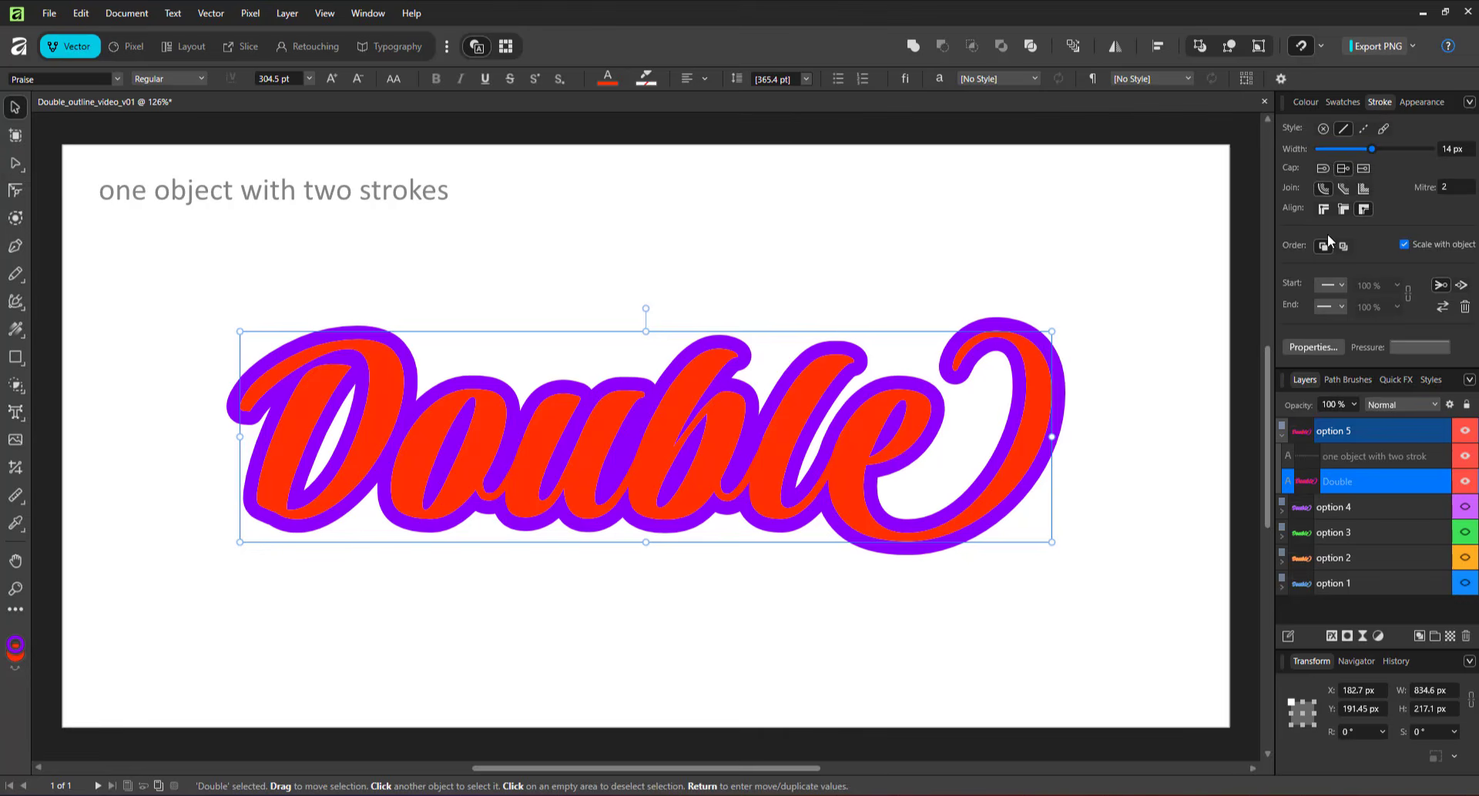
left_click(1324, 208)
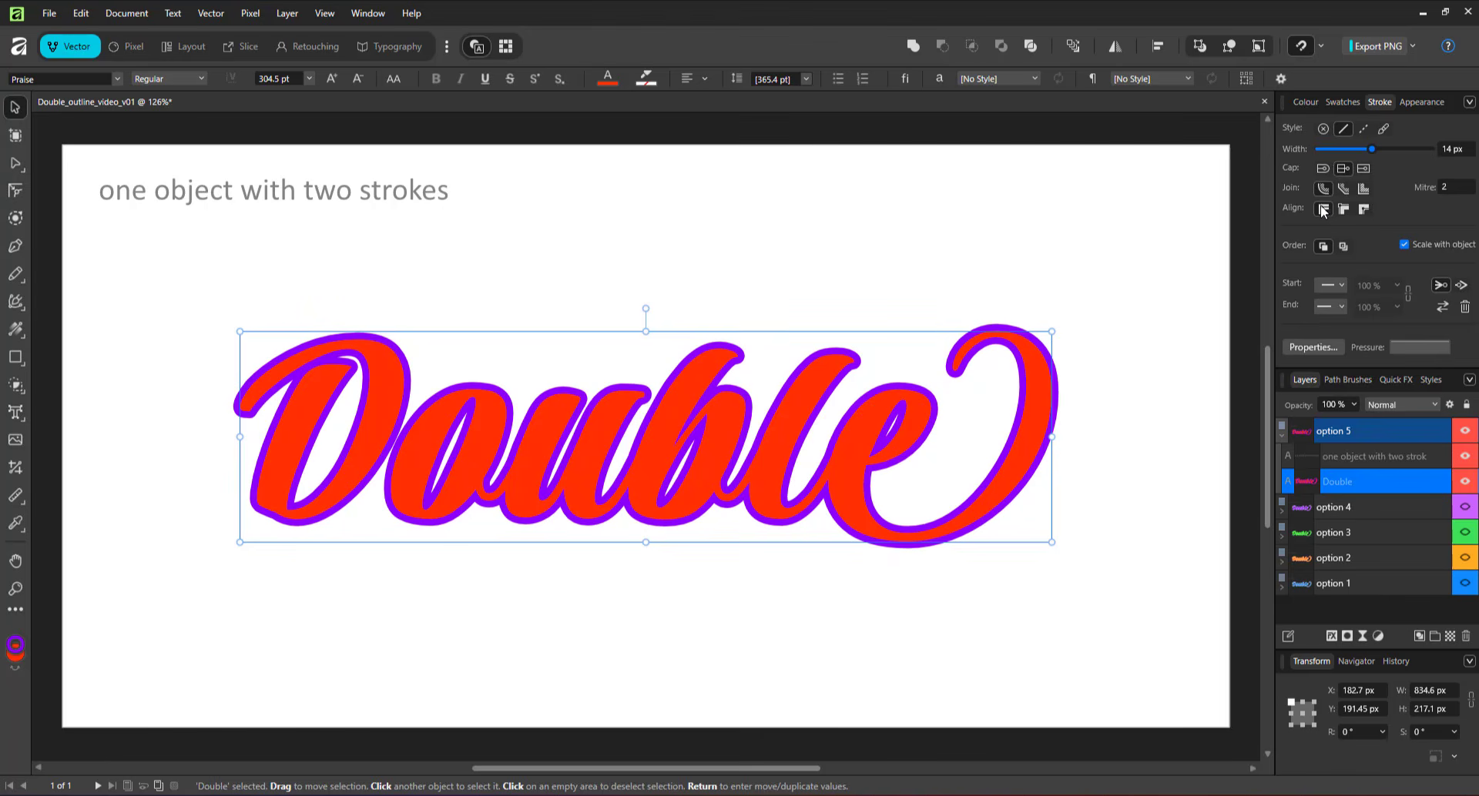
- Try to duplicate the 14 px stroke in the red text's appearance
left_click(1414, 105)
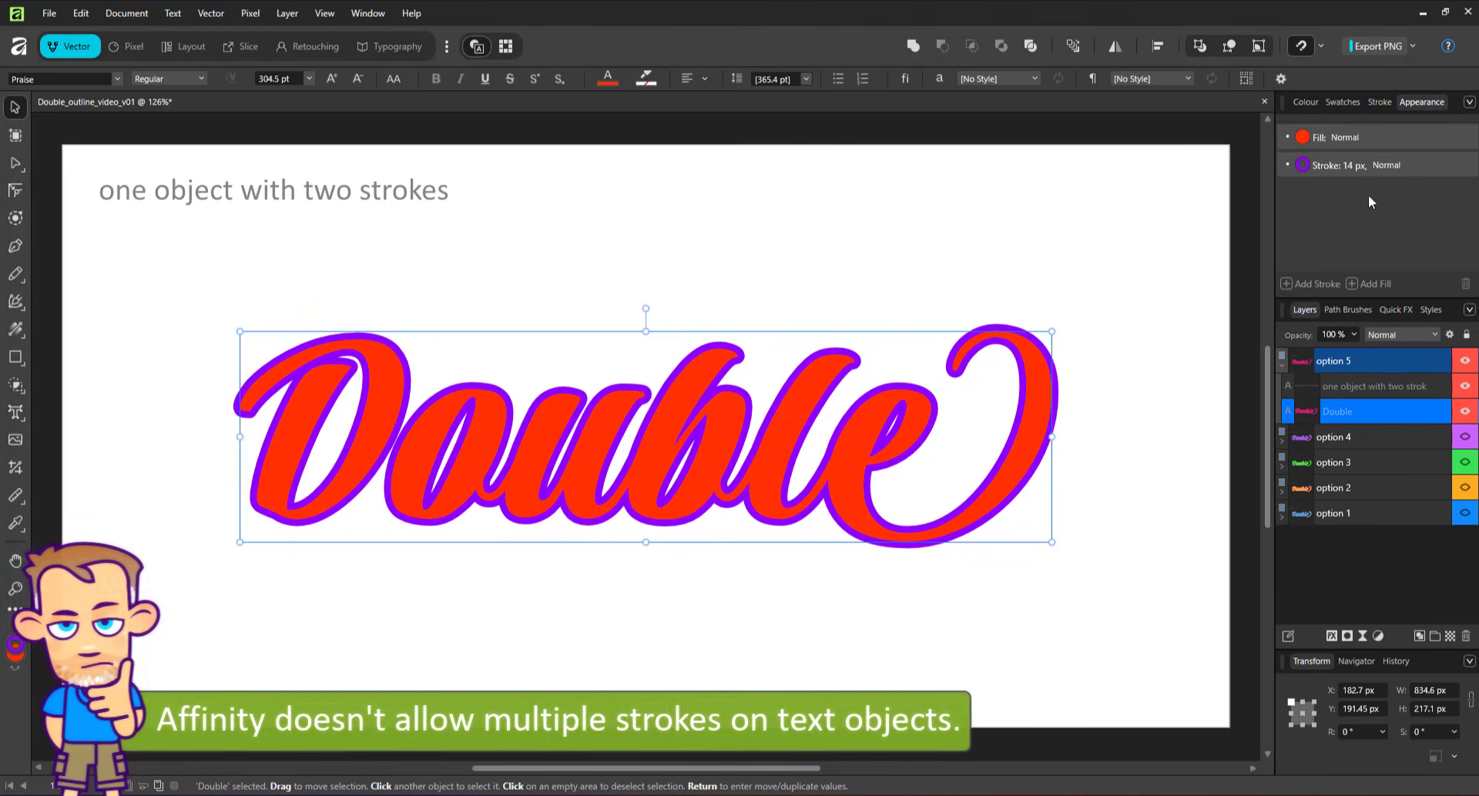
right_click(1335, 167)
left_click(1294, 184)
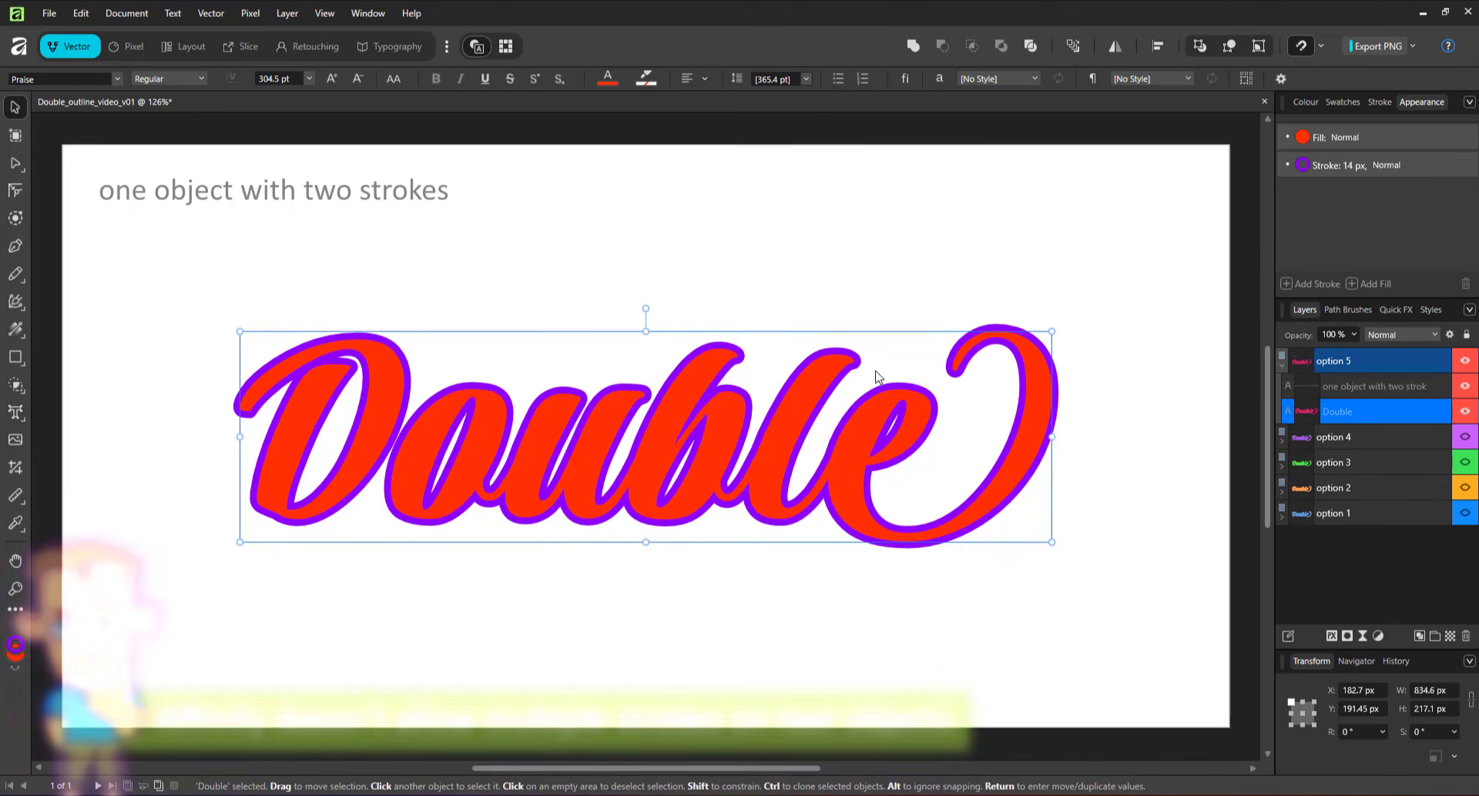
- Convert the red "Double" text to curves and expand the resulting group of letters
right_click(789, 410)
left_click(741, 381)
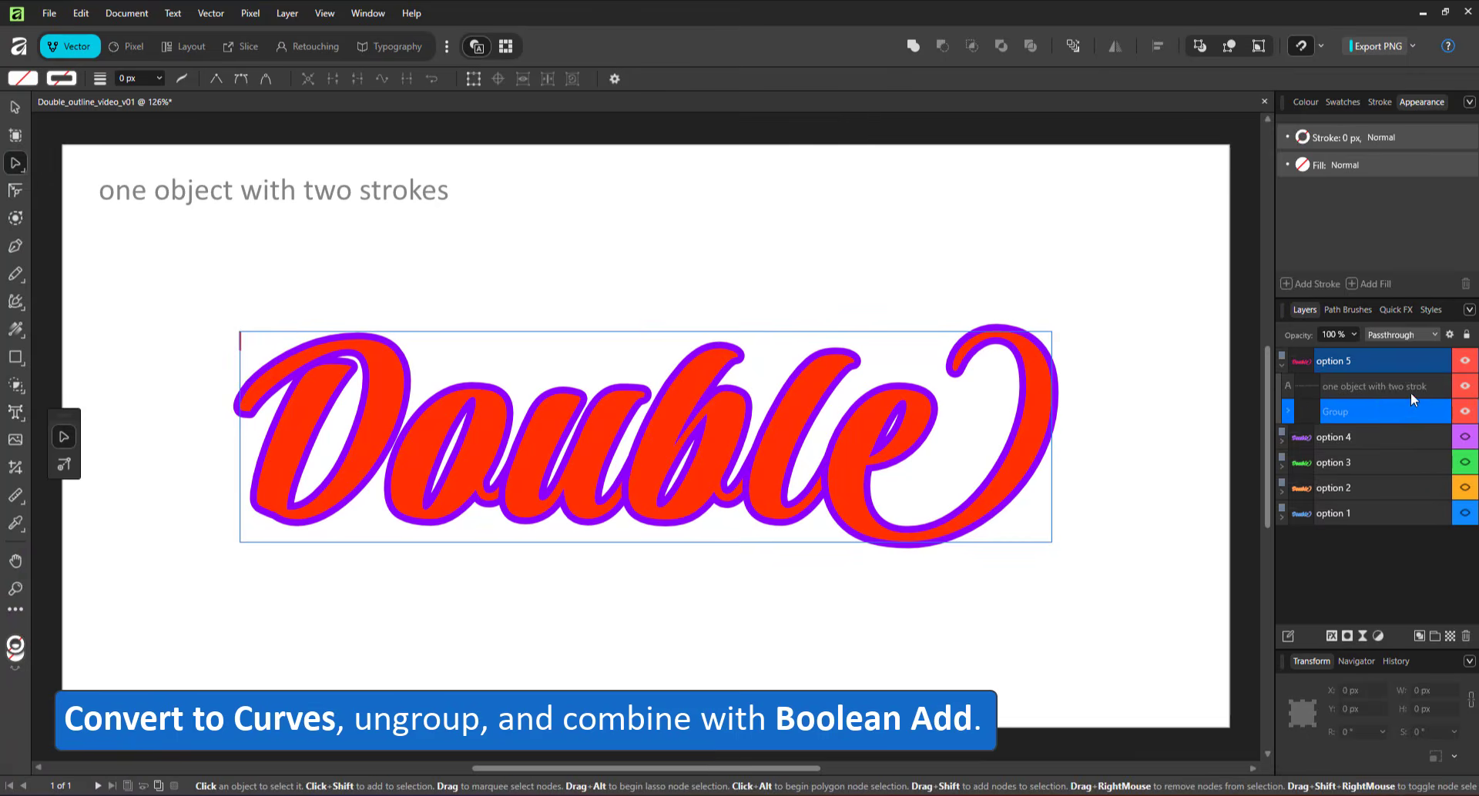
left_click(1287, 413)
left_click(1338, 556)
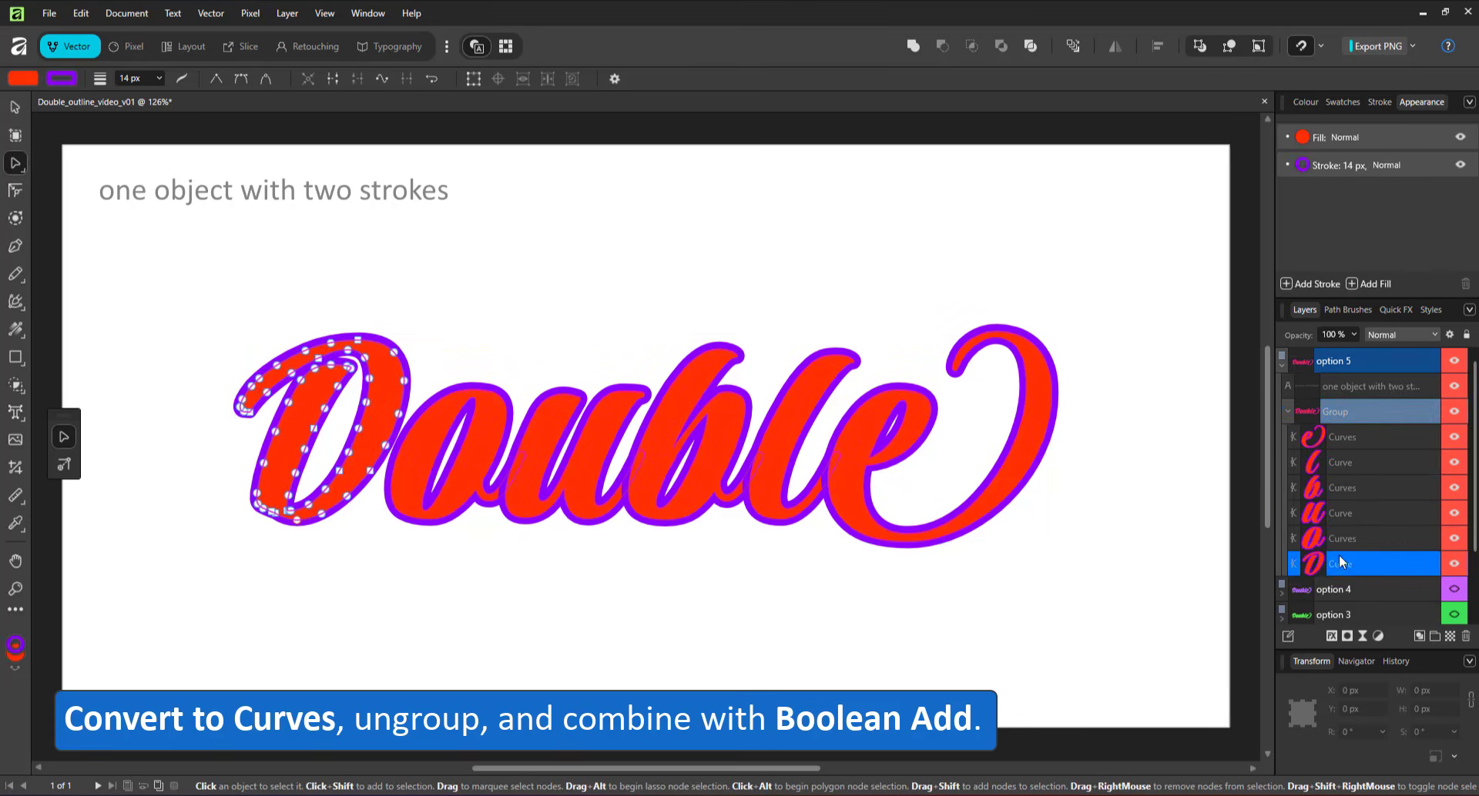
left_click(1339, 439, "shift")
- Ungroup the letter curves and combine them into one object with Boolean Add
left_click(1350, 411)
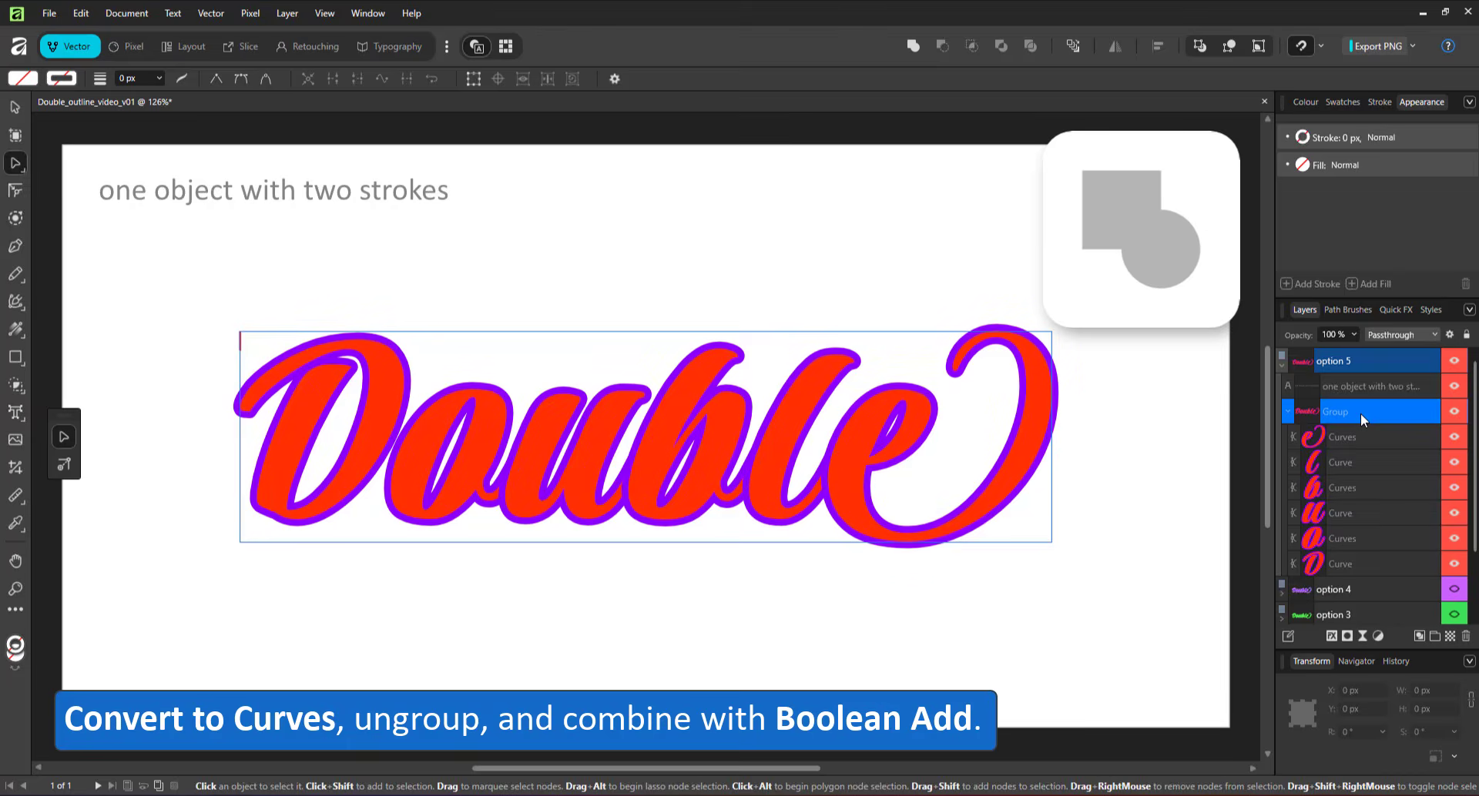
key("ctrl+shift+g")
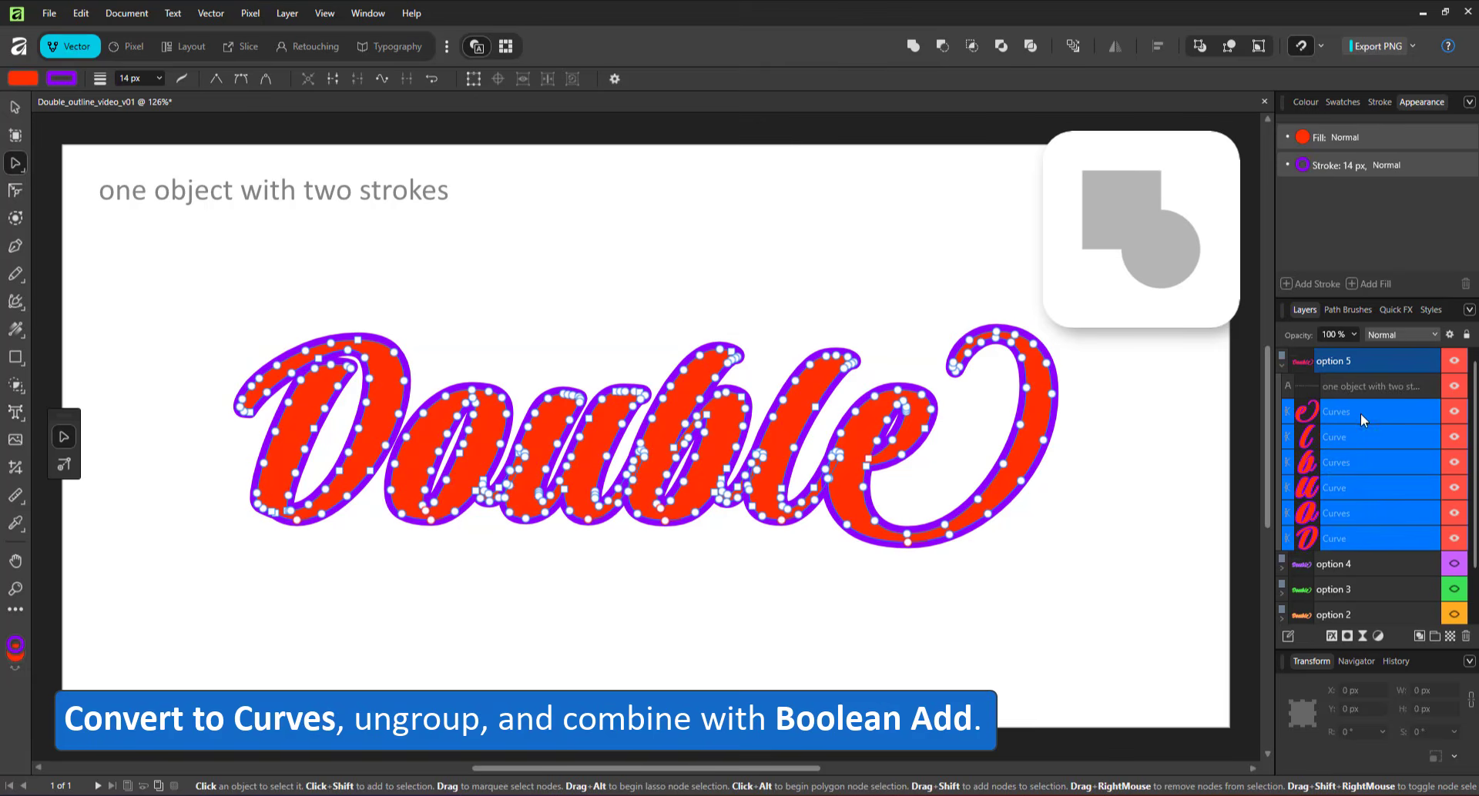
left_click(912, 46)
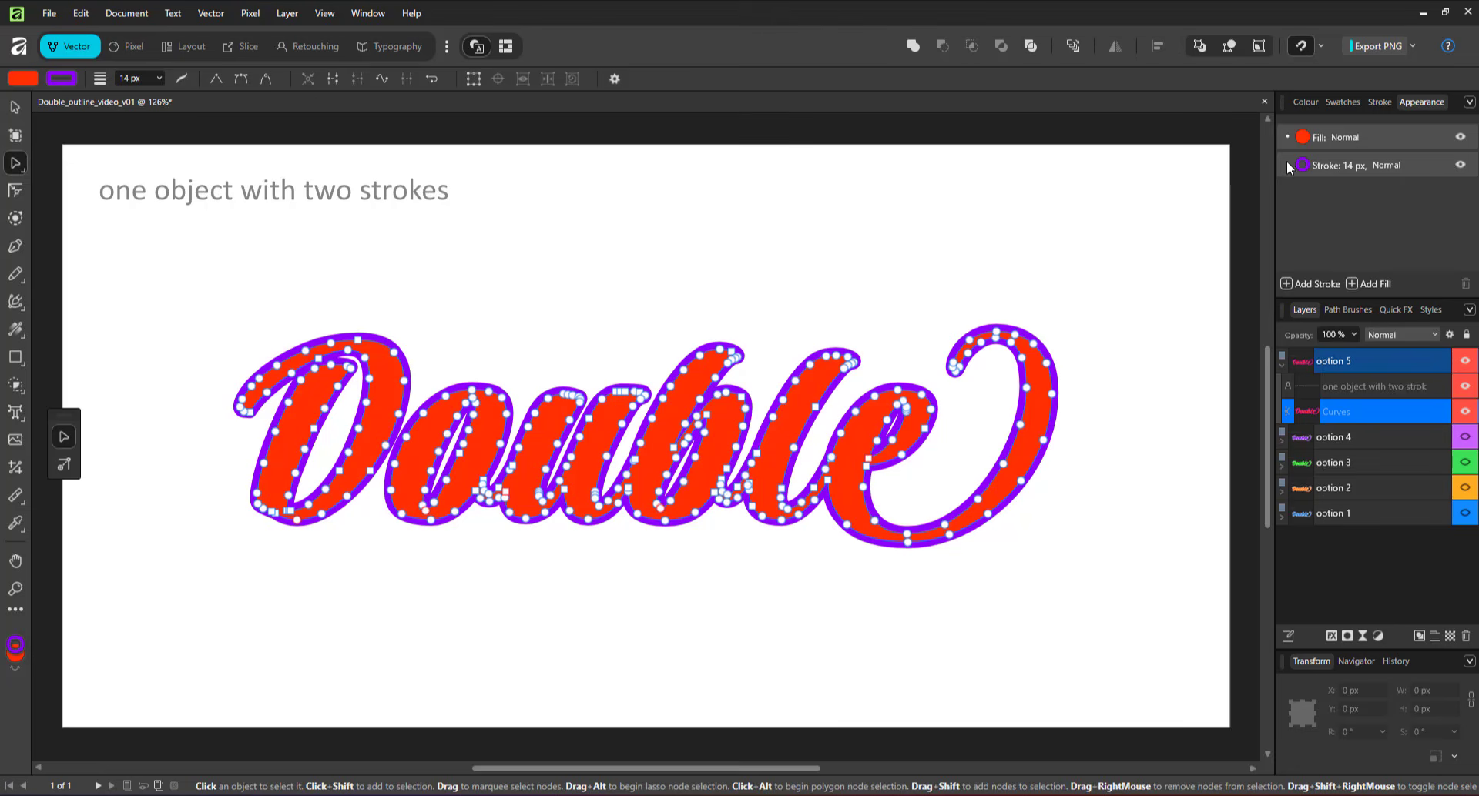
- Duplicate the combined object's stroke and set the lower stroke's width to 24 px
right_click(1329, 165)
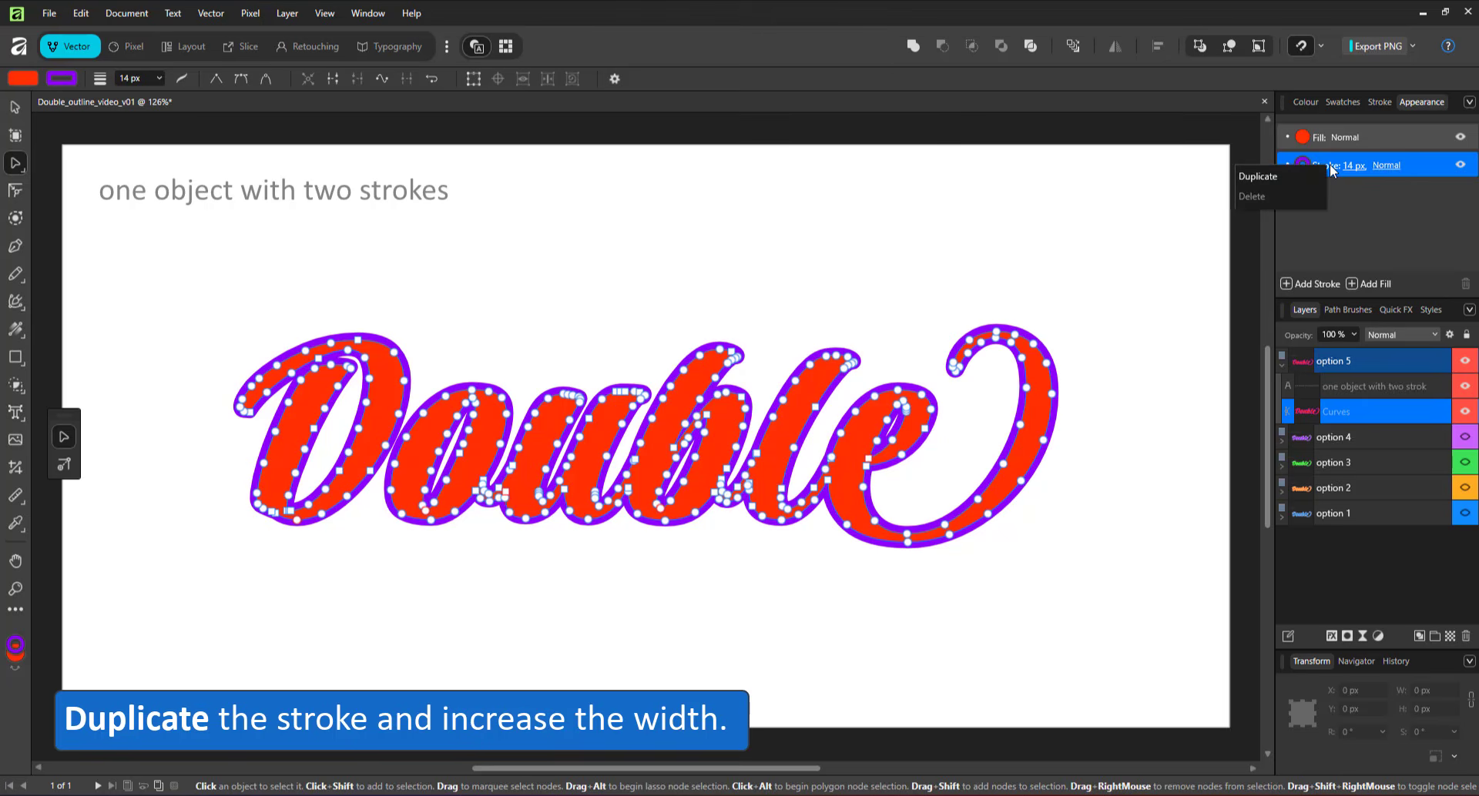
left_click(1291, 184)
left_click(1349, 194)
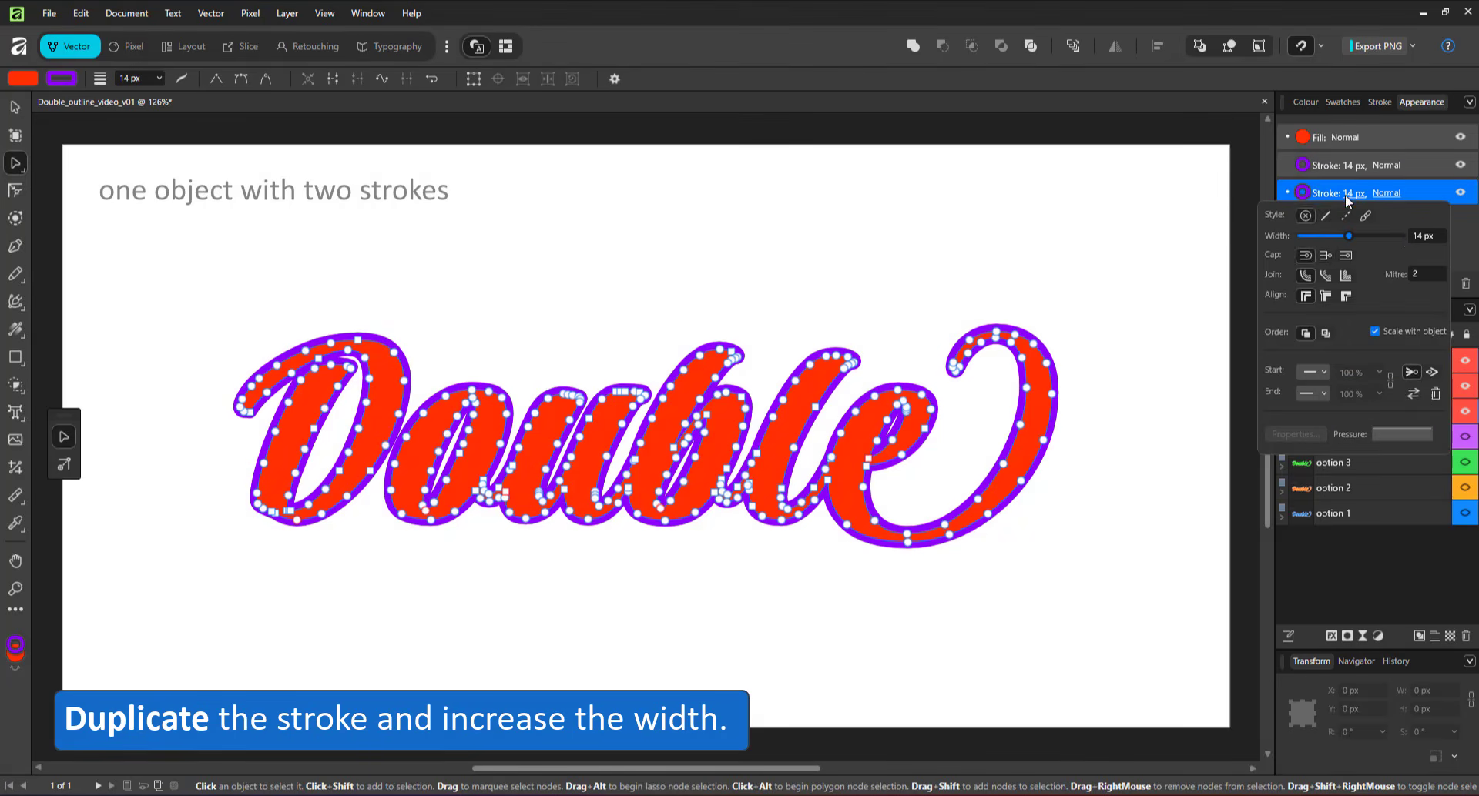
left_click(1422, 236)
type("24")
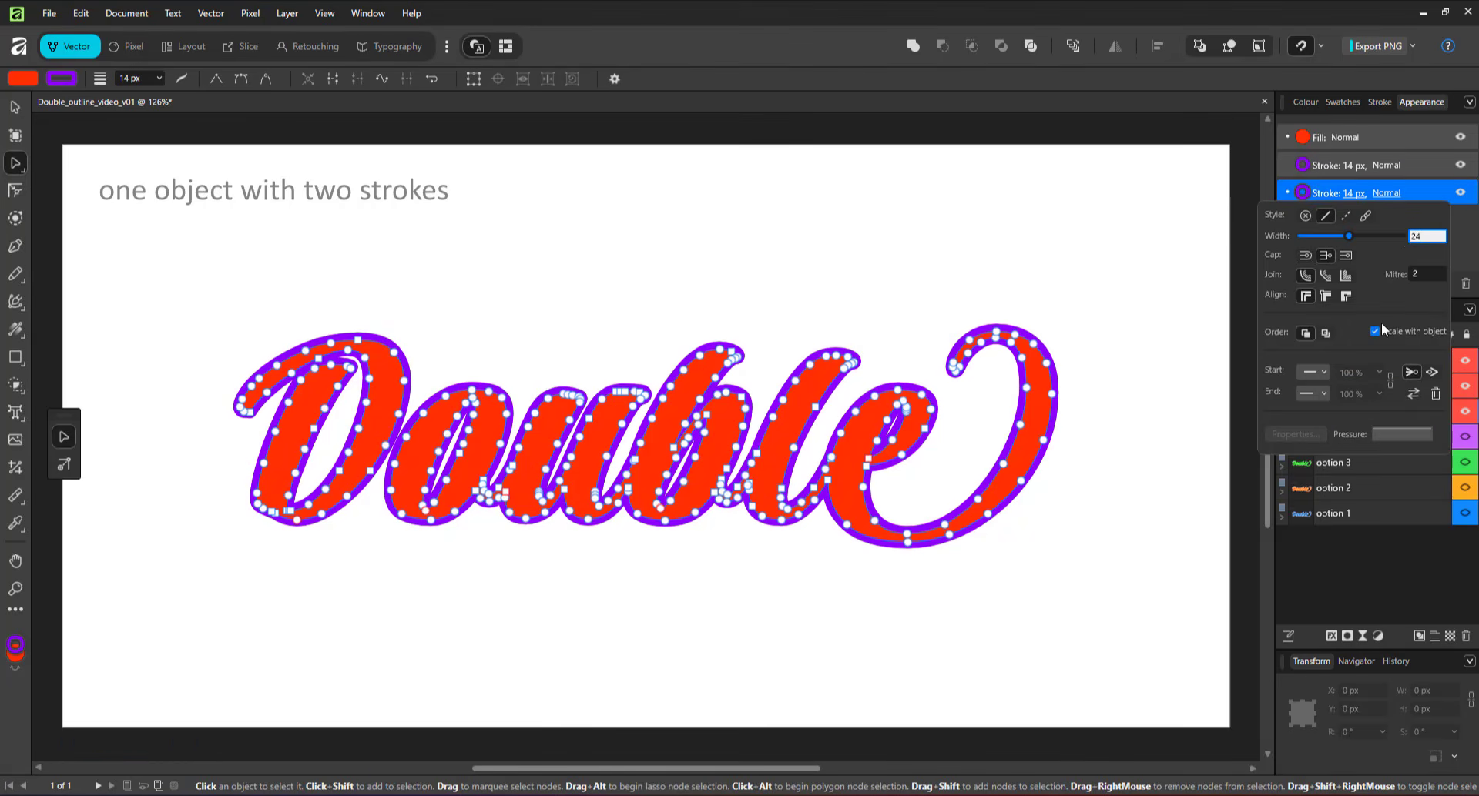
key("Return")
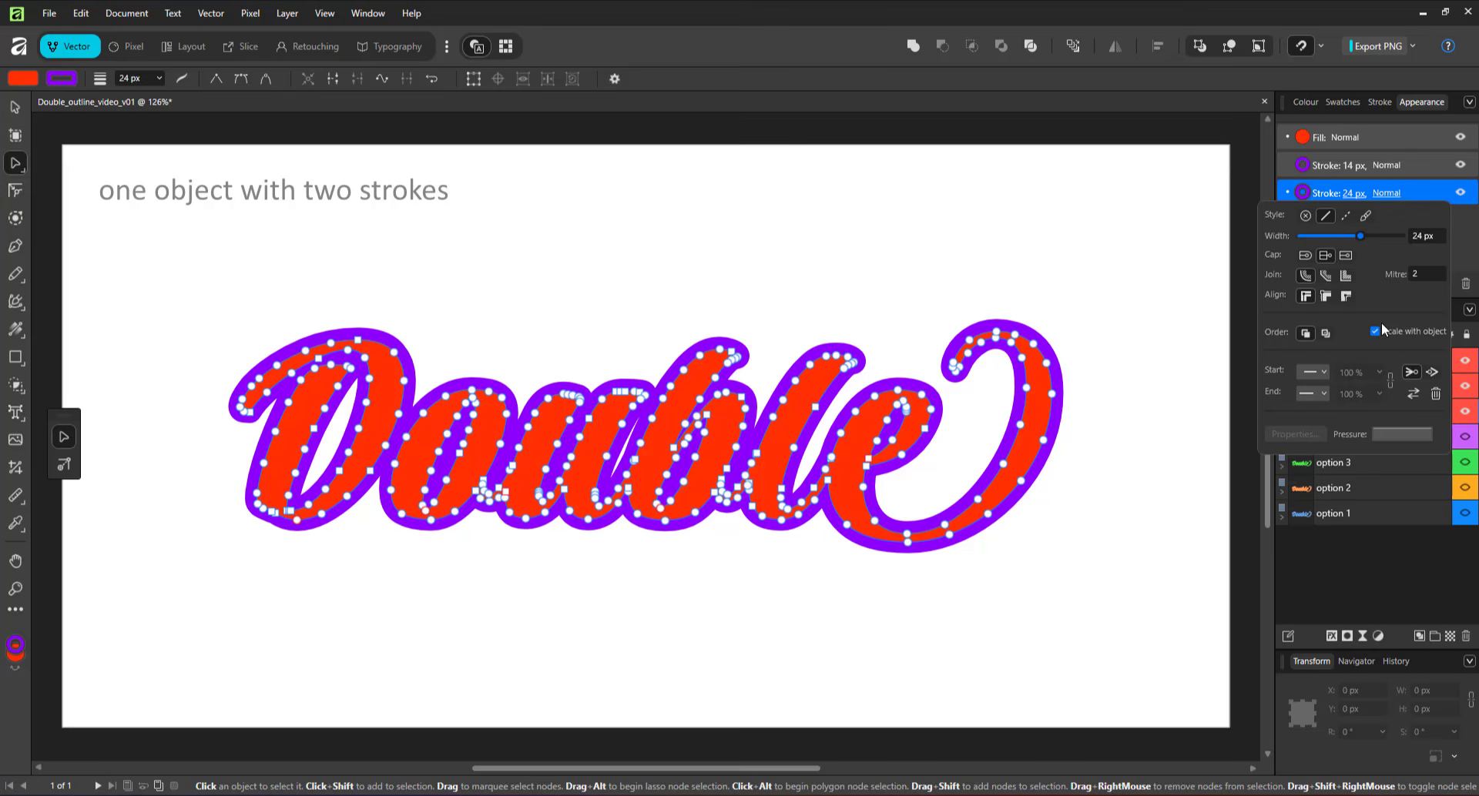
- Set the 24 px stroke's colour to red with hue 0, keeping the lettering's orange-red fill
left_click(1307, 102)
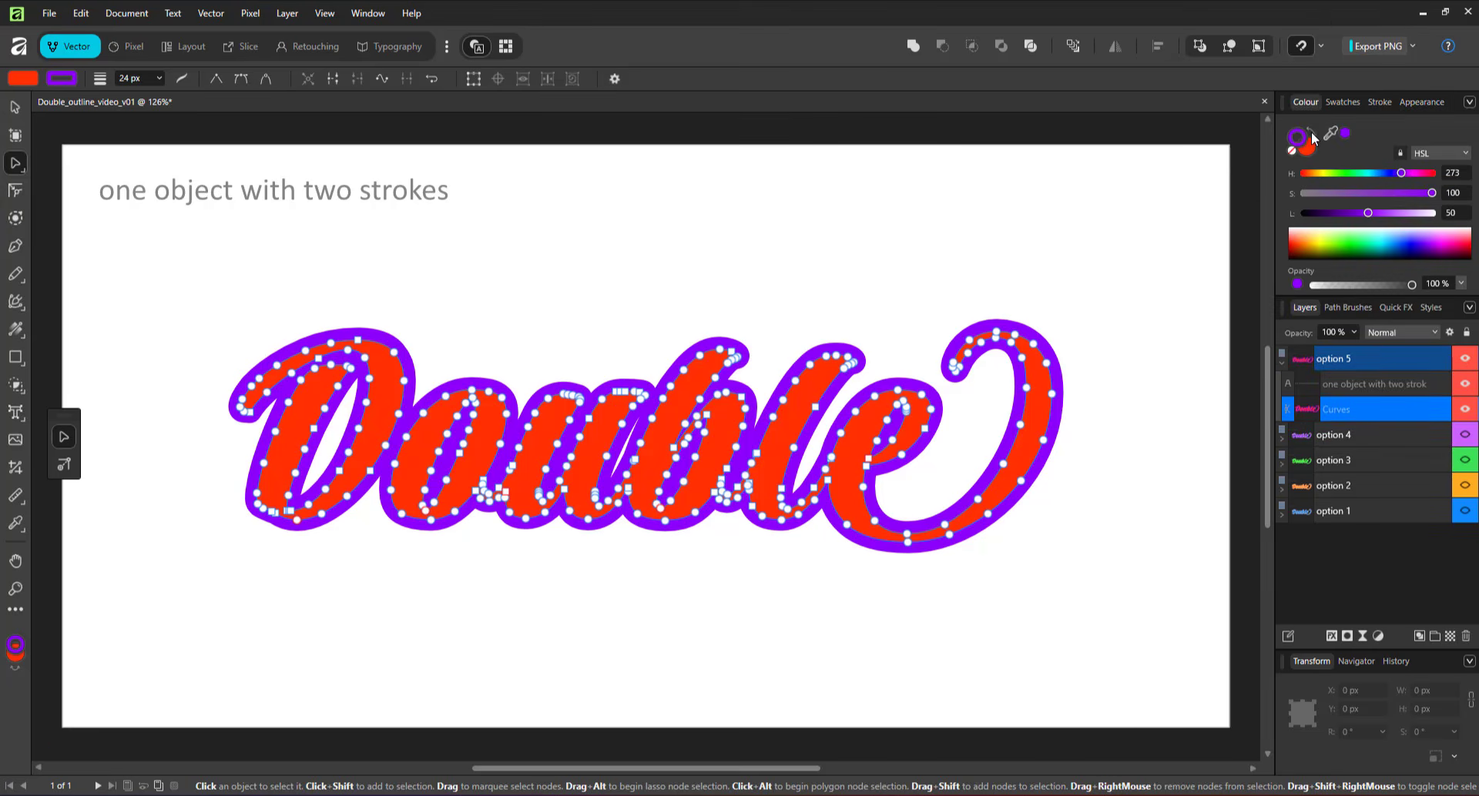
left_click(1313, 134)
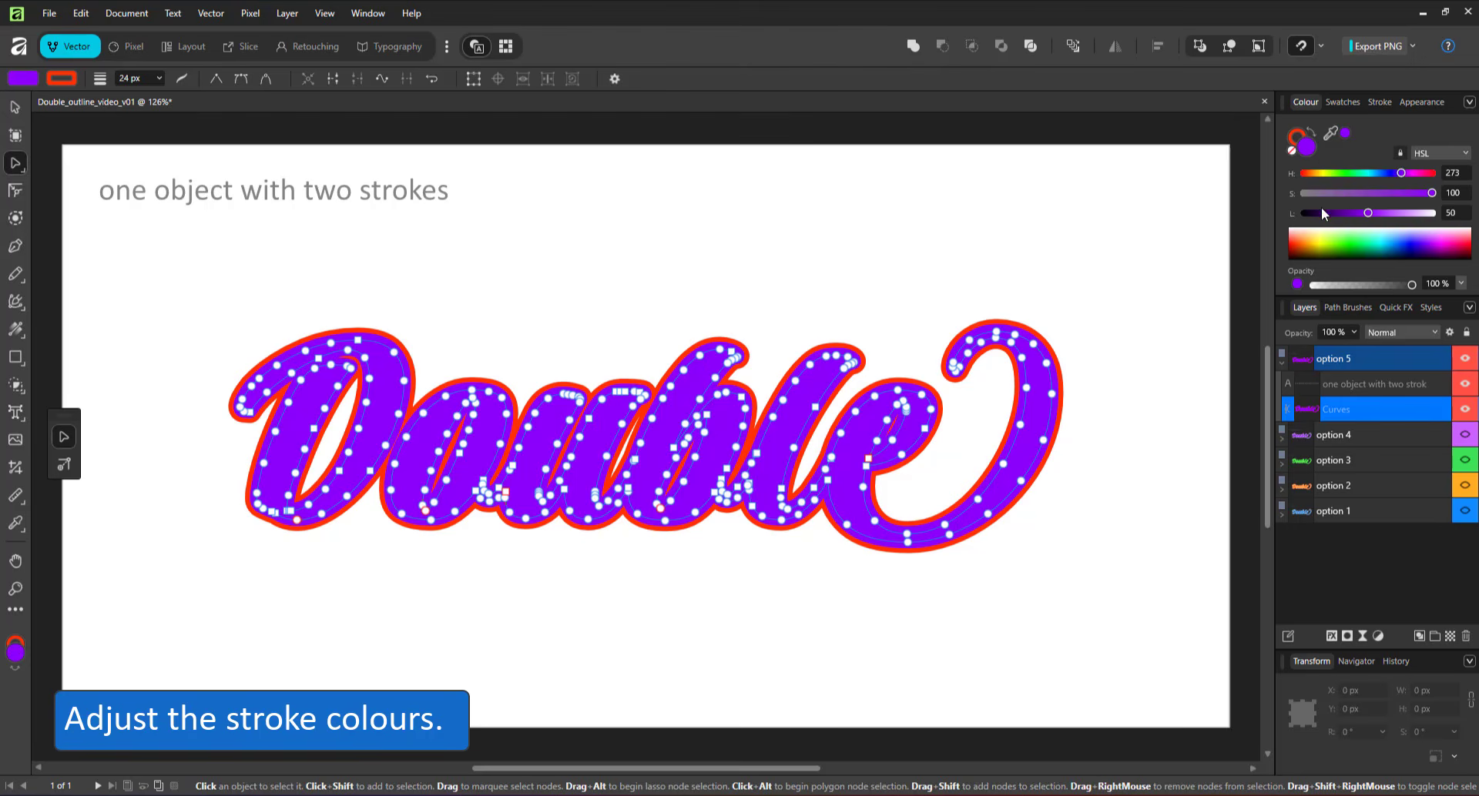
left_click_drag(1399, 172, 1299, 177)
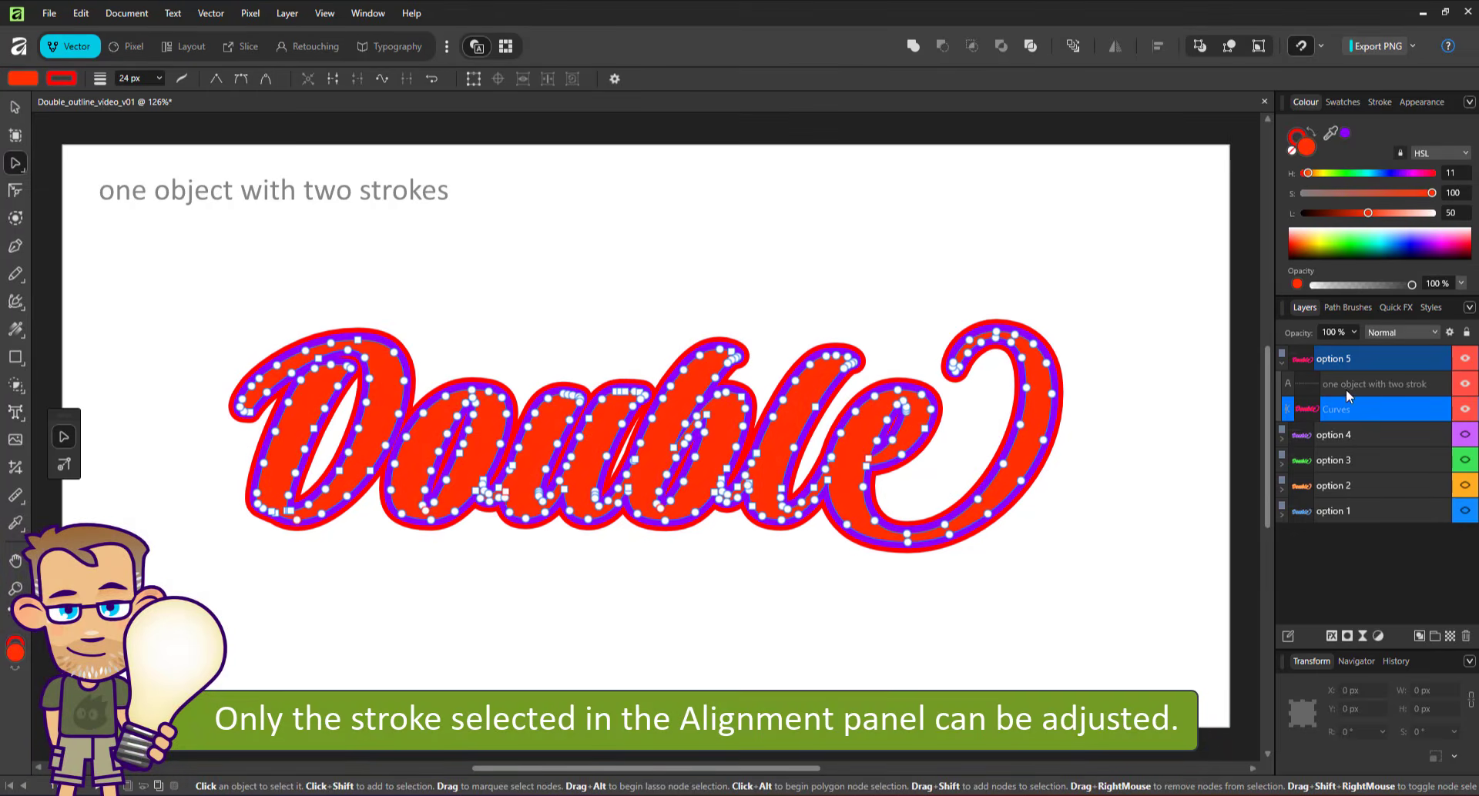
- Change the 14 px stroke's colour to white by setting its lightness to 100
left_click(1415, 103)
left_click(1361, 164)
left_click(1313, 103)
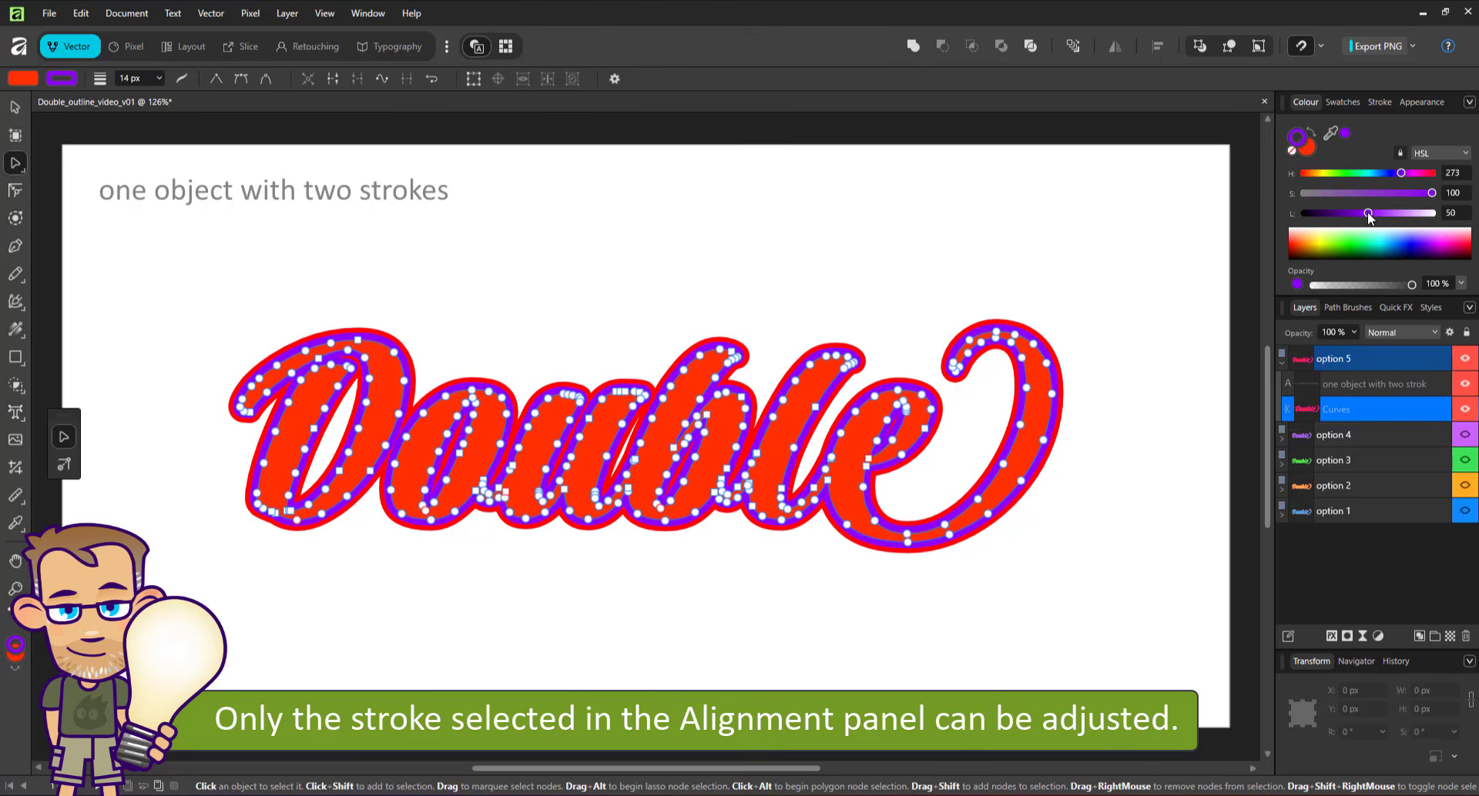
left_click_drag(1368, 213, 1460, 219)
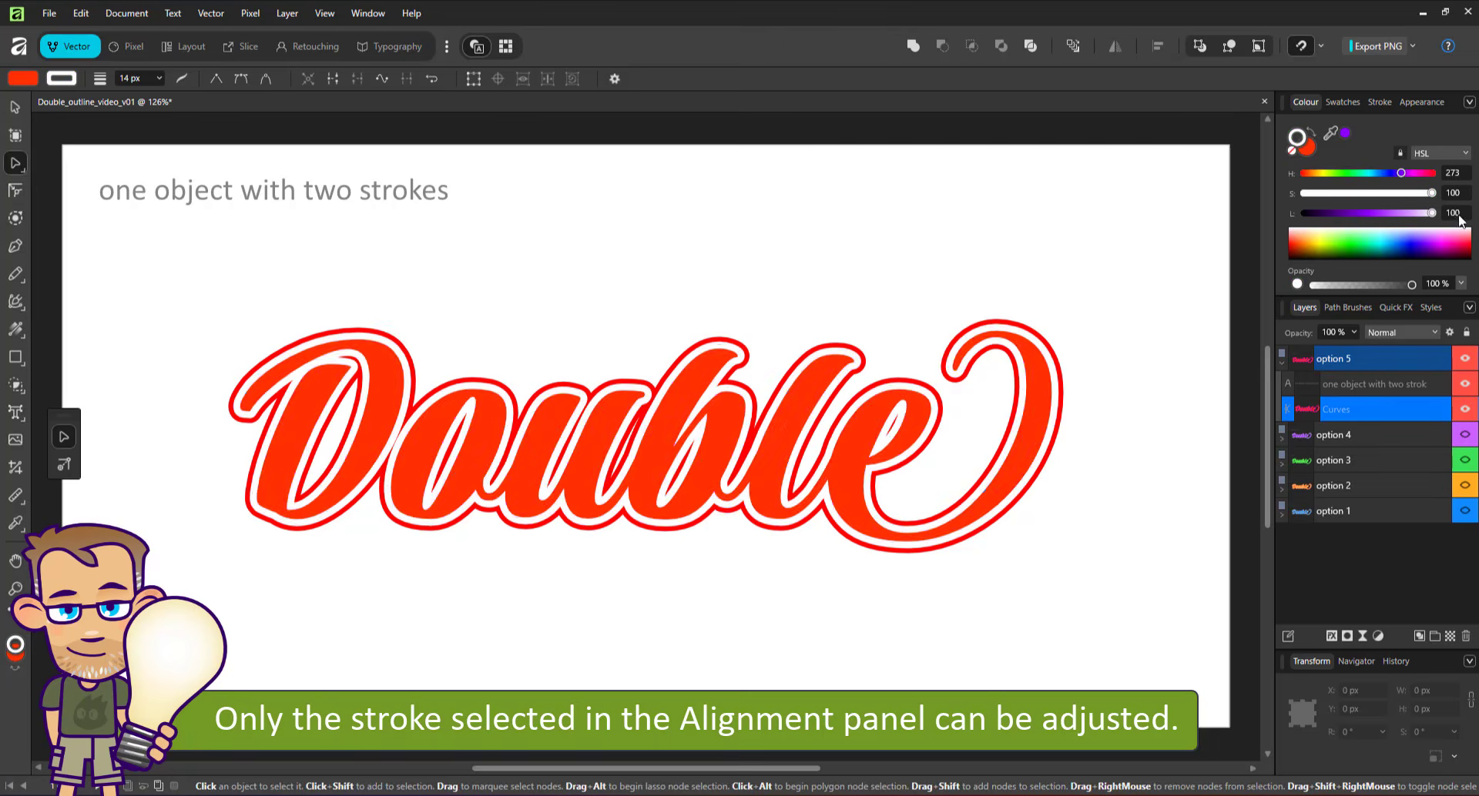
- Check the colour of the 24 px stroke and deselect the lettering
left_click(1421, 100)
left_click(1335, 193)
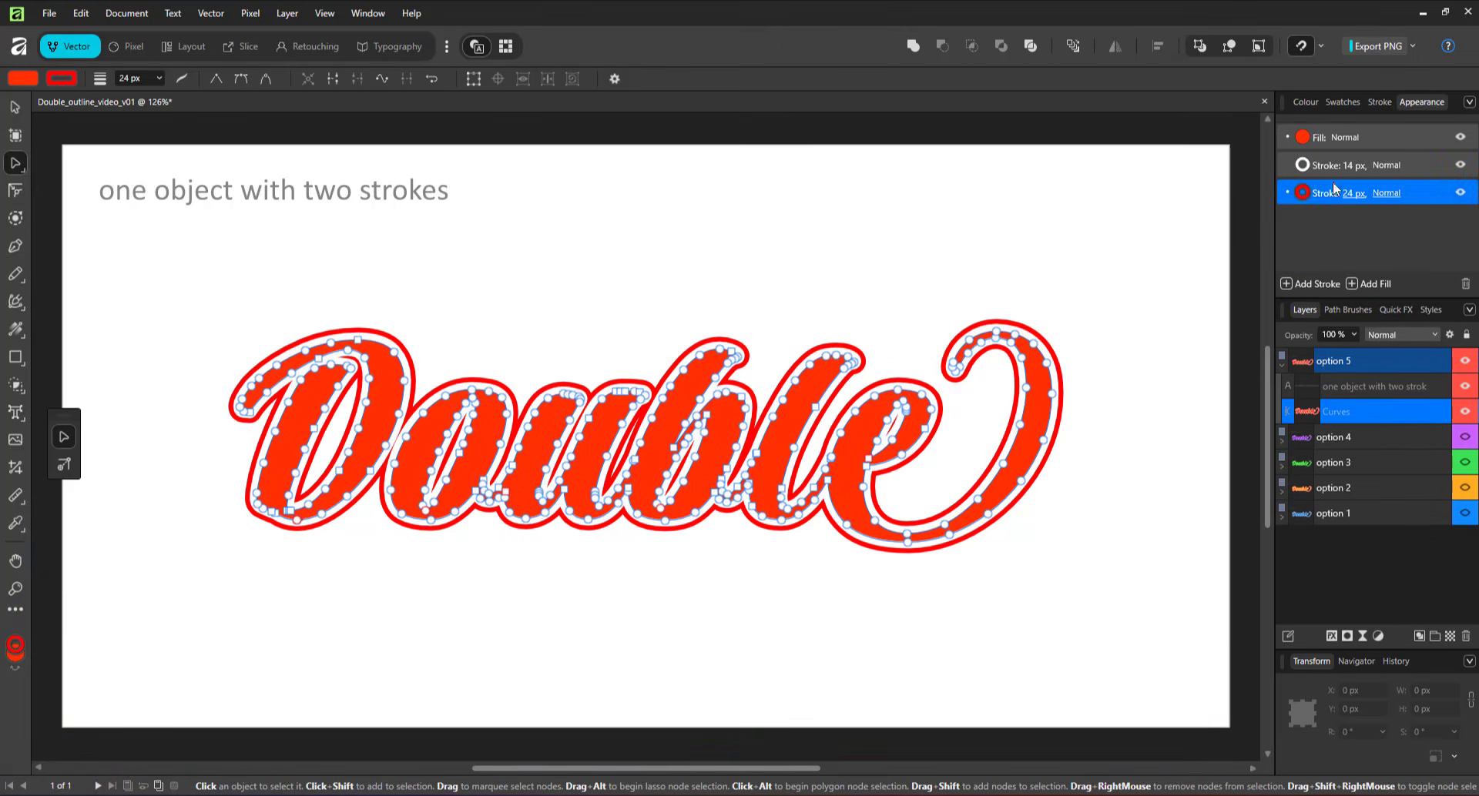
left_click(1304, 103)
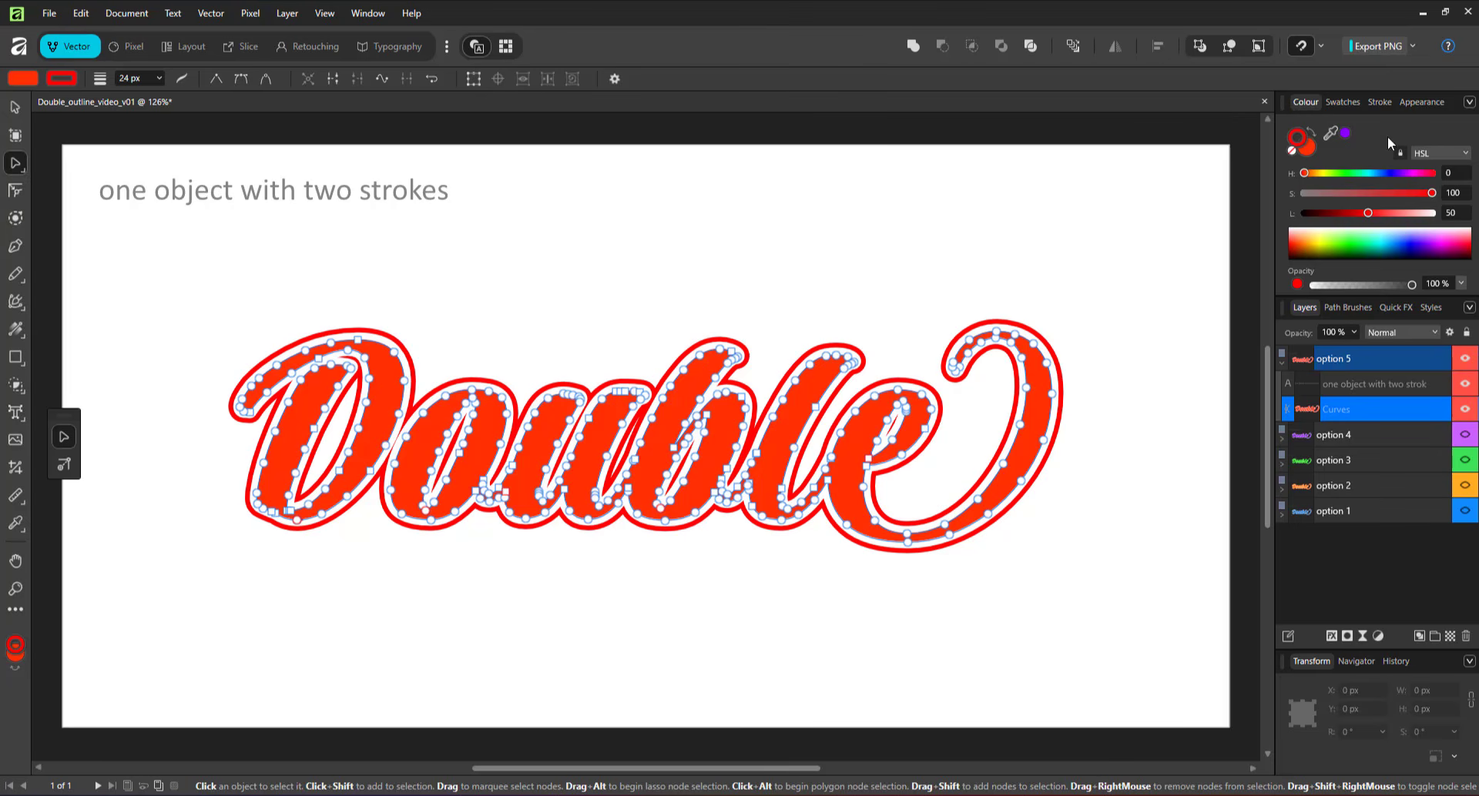
left_click(1254, 348)
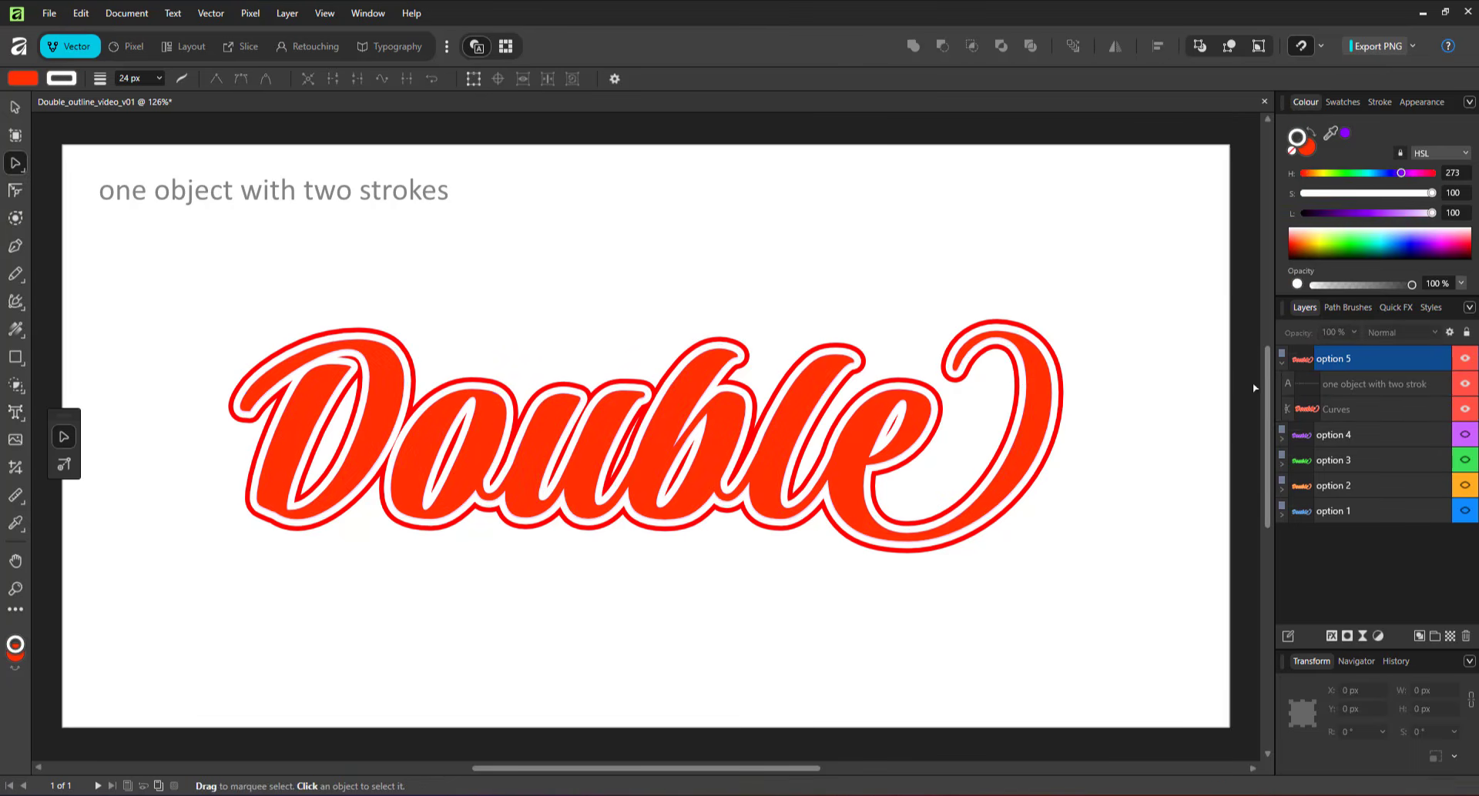